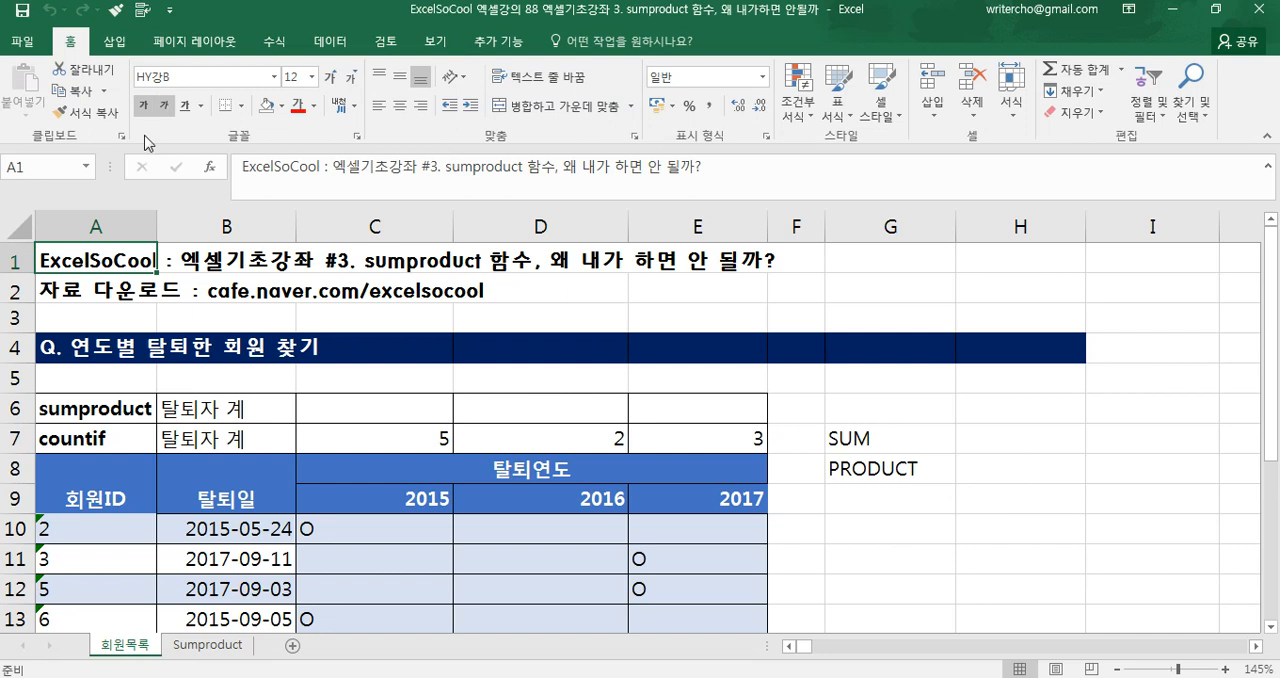
Examine the member withdrawal table's headings, withdrawal date and year columns, and the countif totals for 2015 to 2017
click(138, 284)
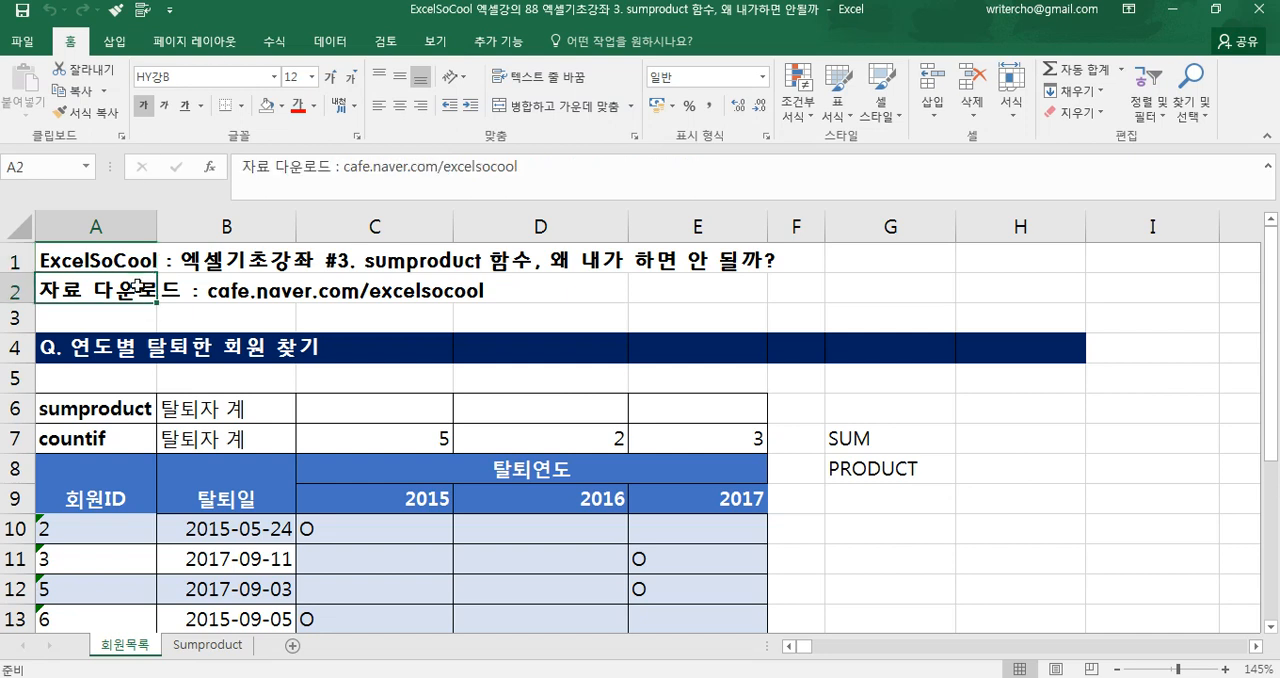
click(138, 443)
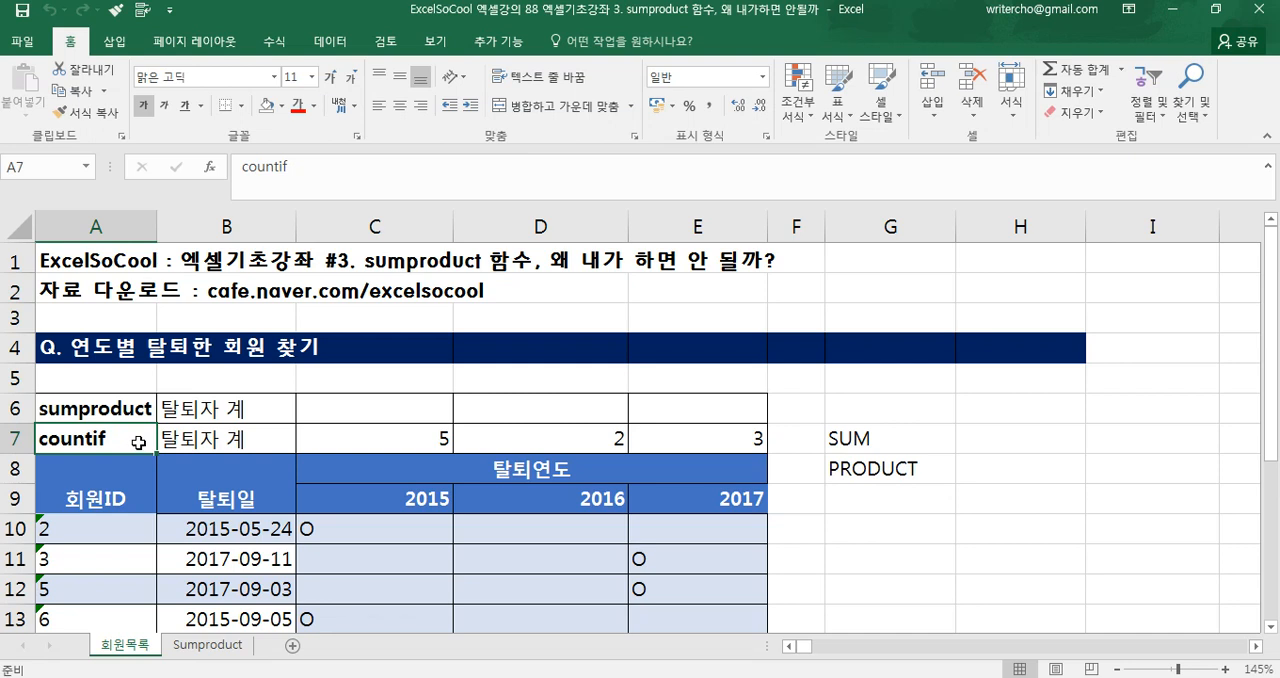
scroll(138, 443, down, 1)
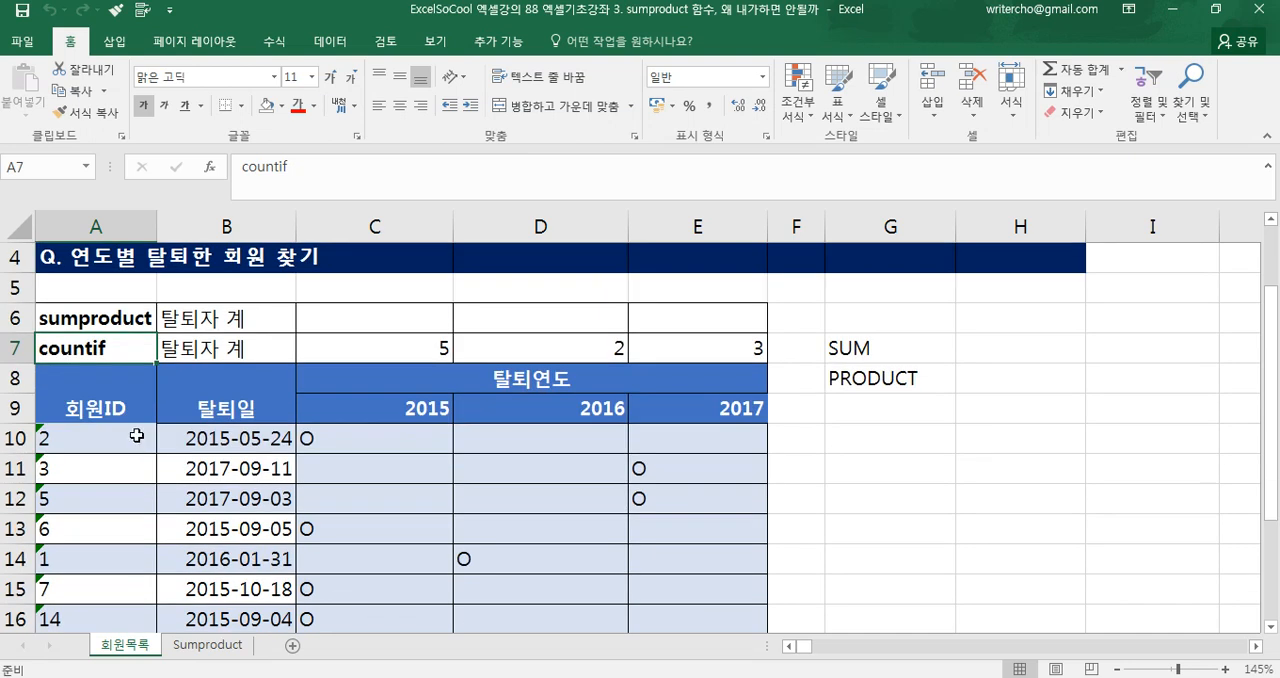
click(138, 442)
click(236, 444)
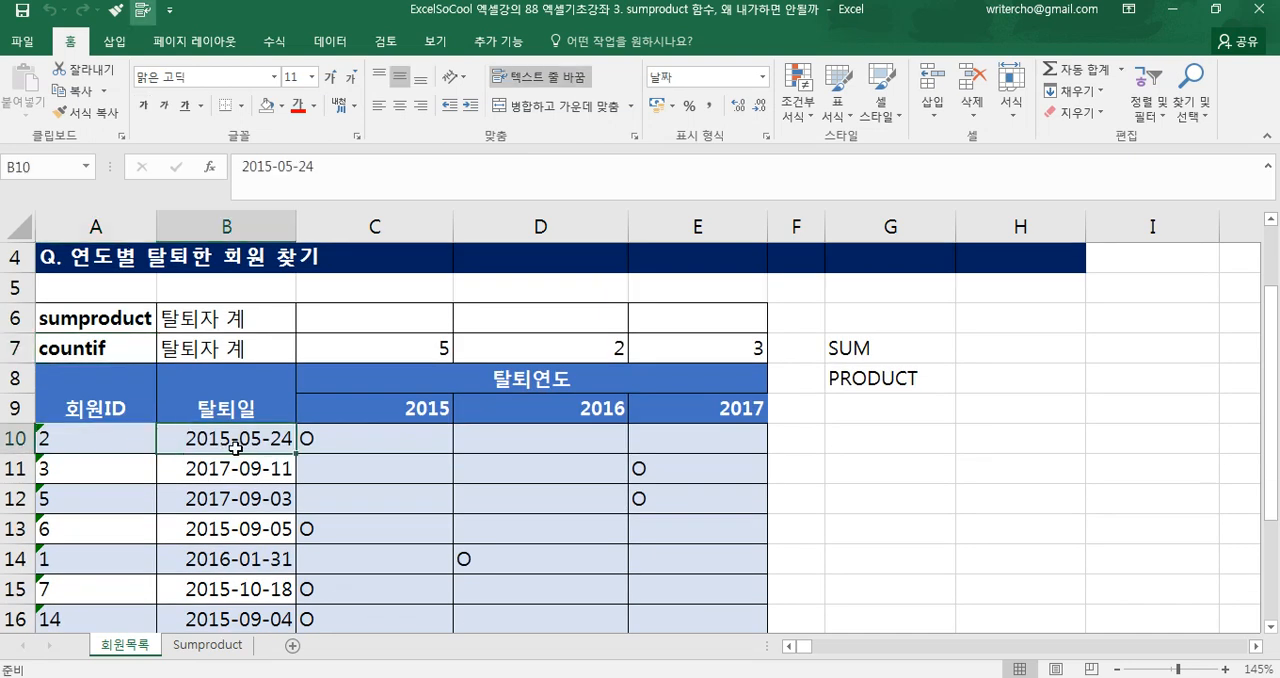
click(358, 412)
click(364, 348)
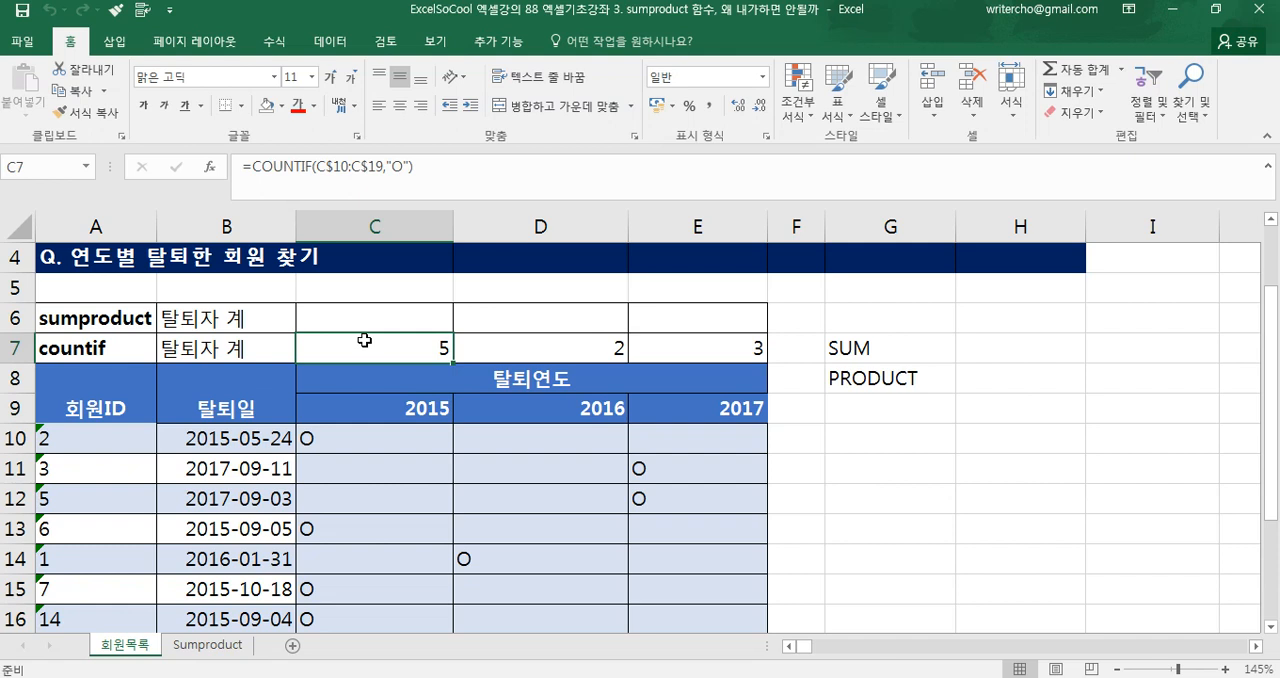
click(513, 412)
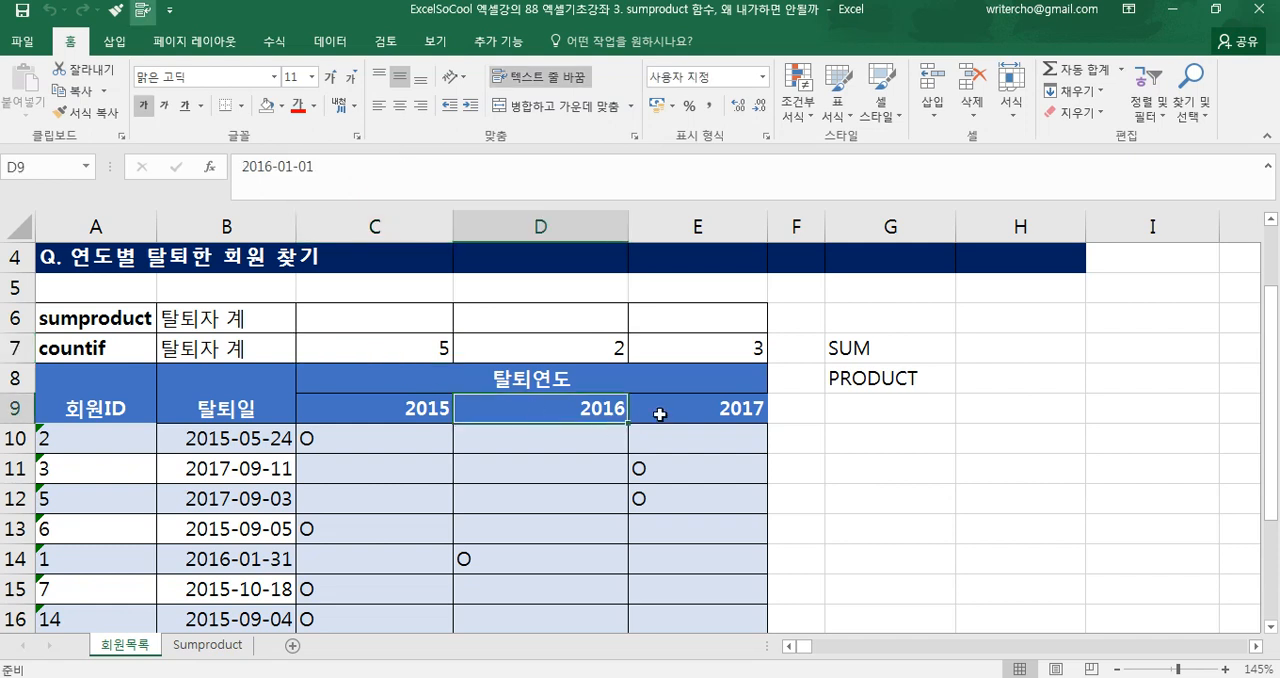
click(662, 410)
click(591, 348)
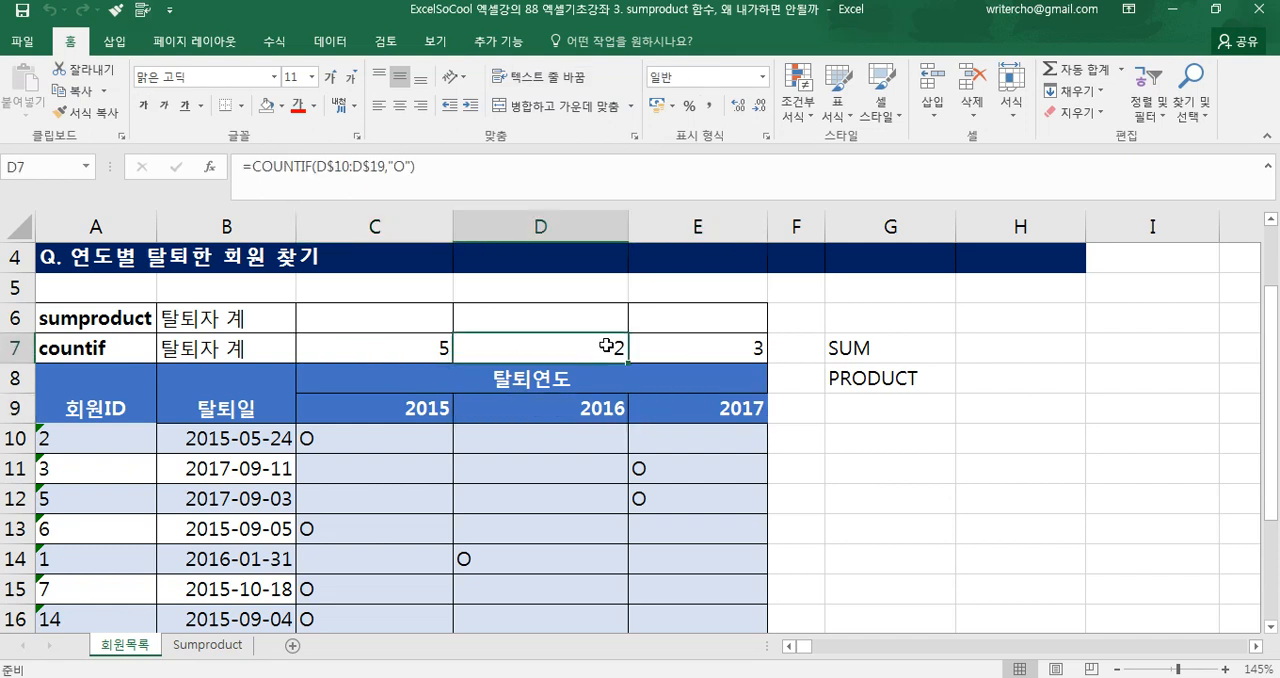
click(655, 354)
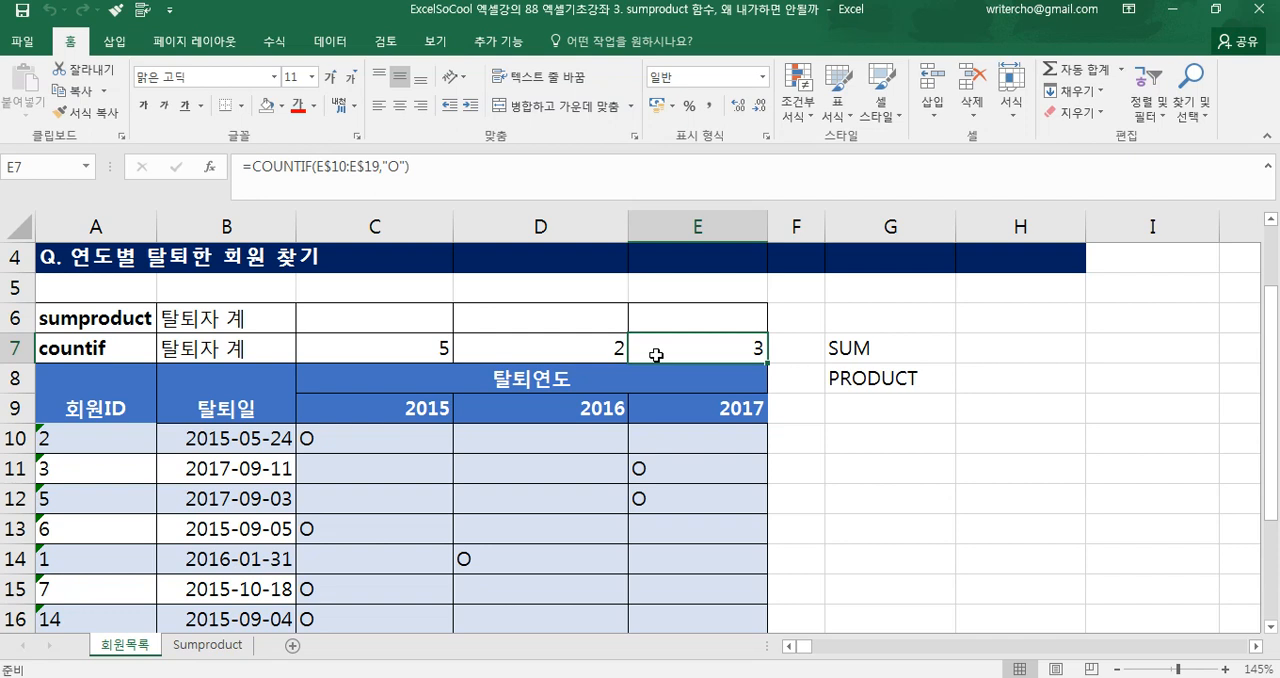
Inspect the formula that marks withdrawals in C10, the countif formulas in C7:E7, and the sumproduct row label
click(131, 444)
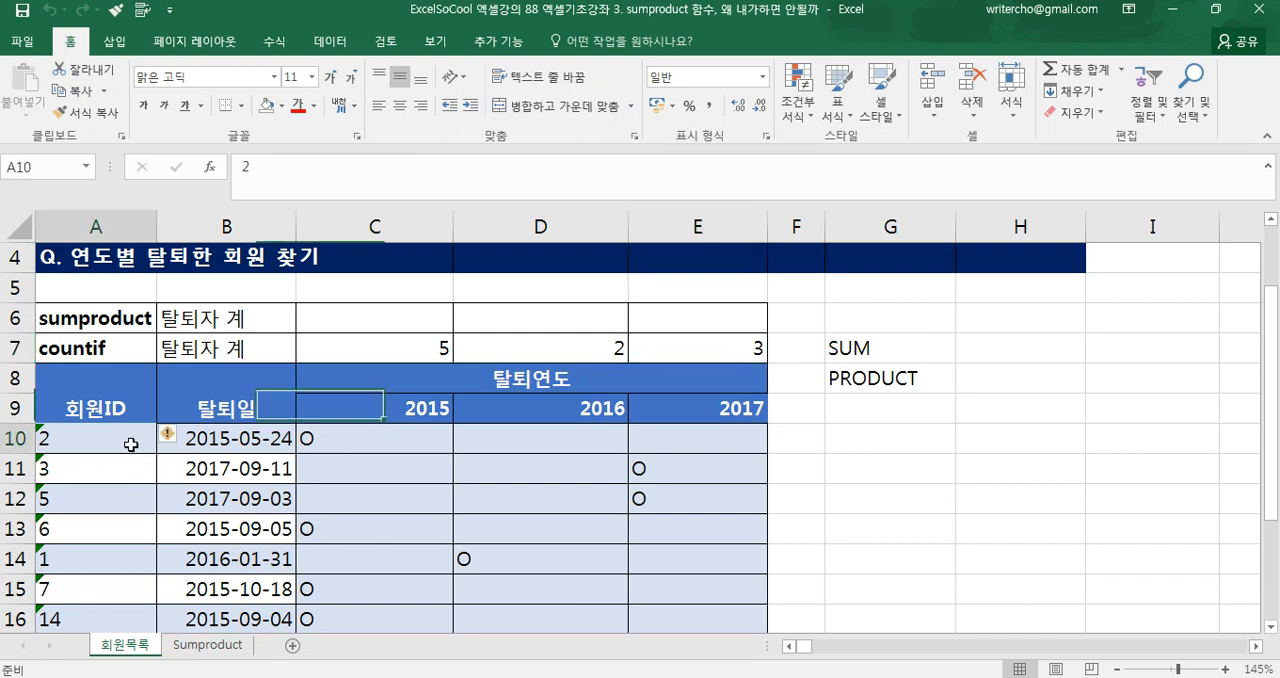
click(354, 440)
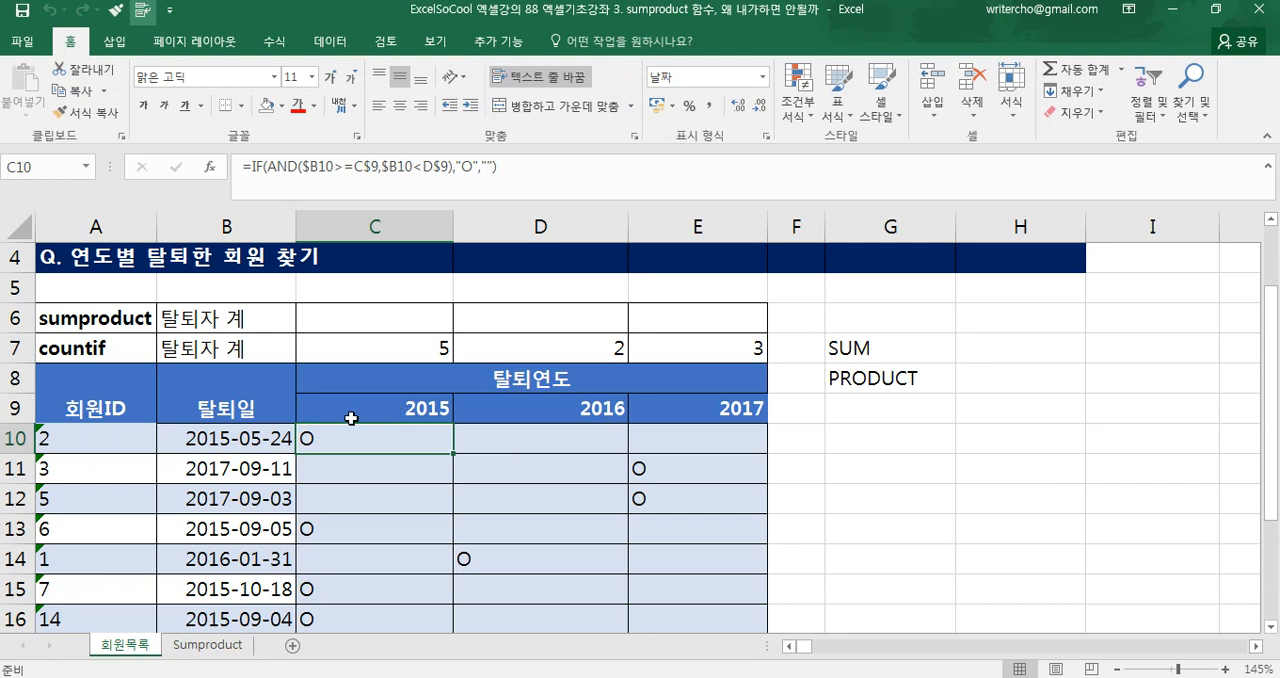
scroll(350, 416, down, 1)
scroll(352, 397, up, 1)
click(371, 406)
click(384, 353)
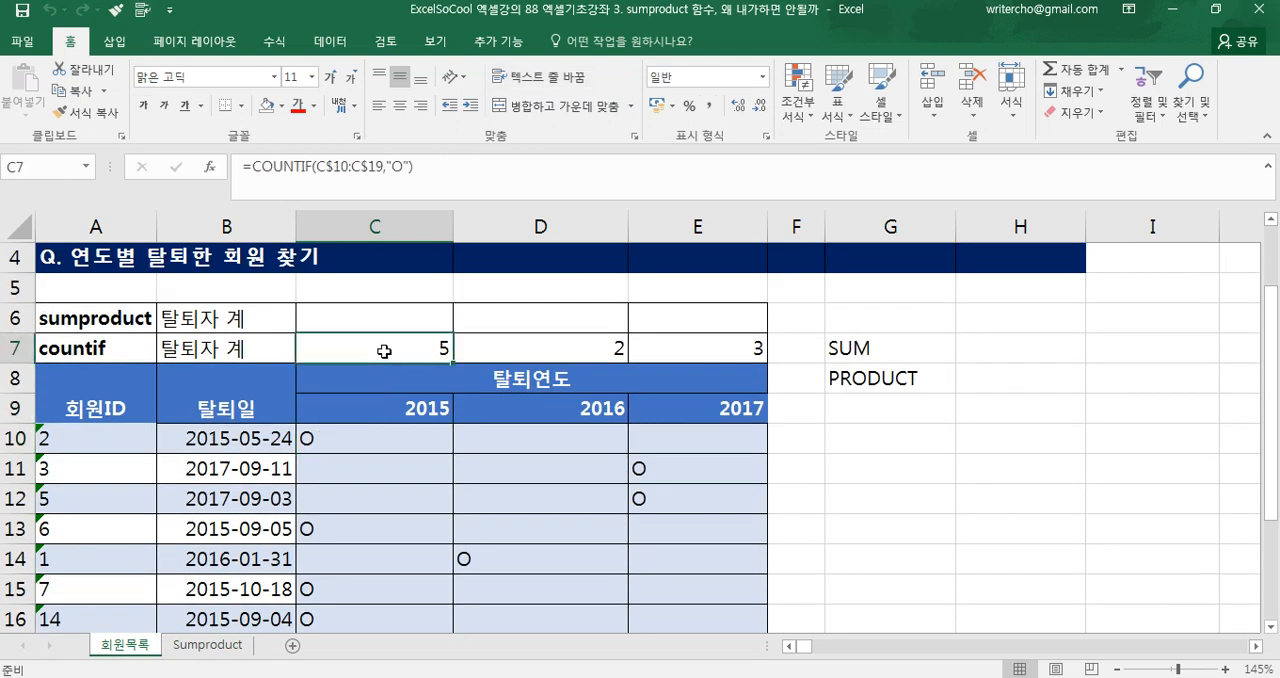
click(590, 346)
drag(650, 352, 360, 340)
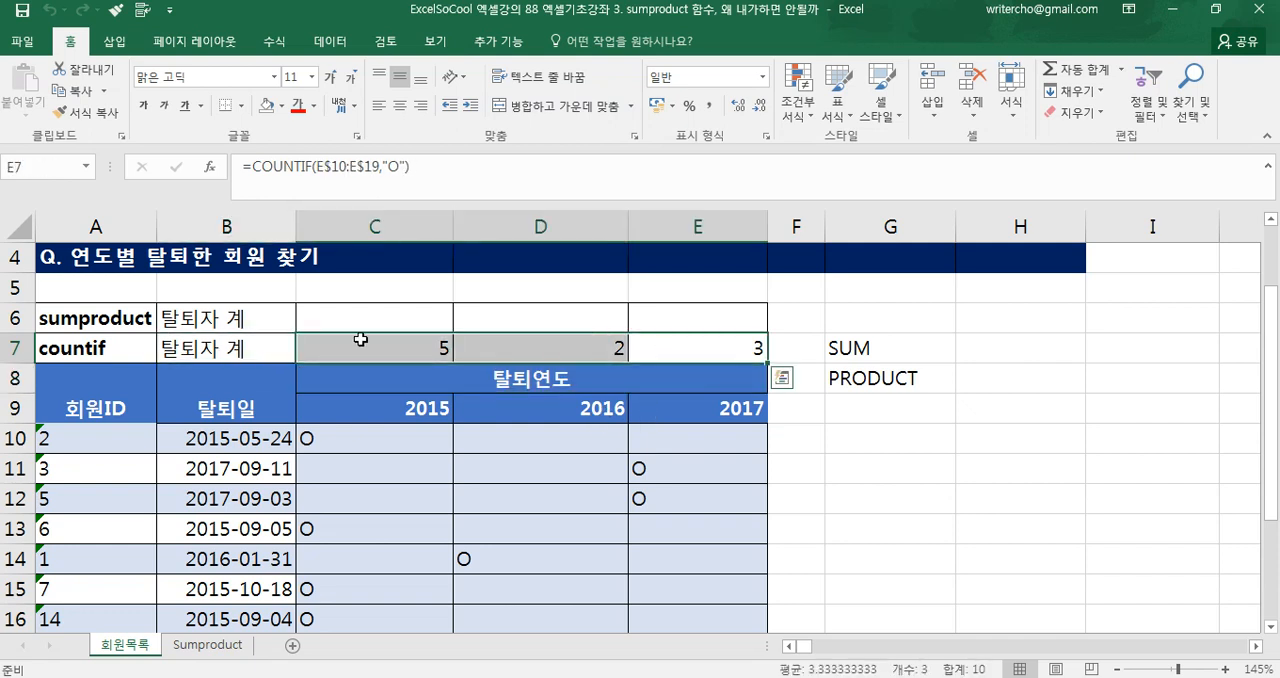
click(378, 442)
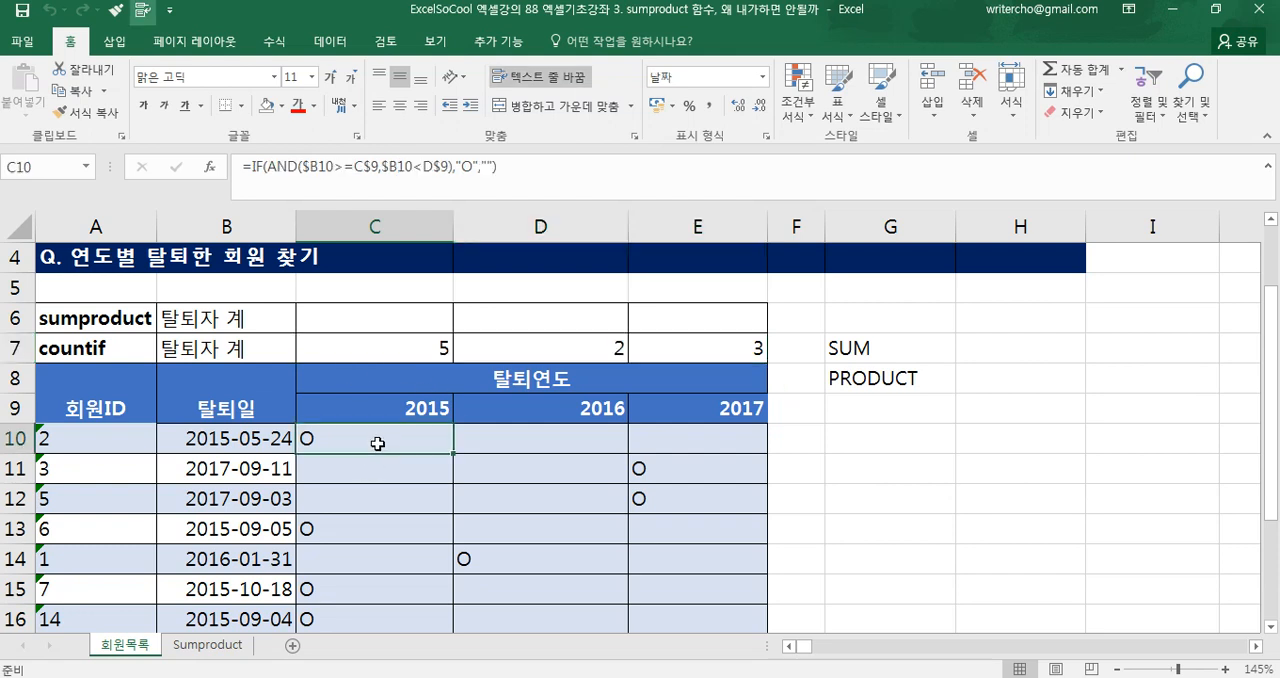
click(387, 357)
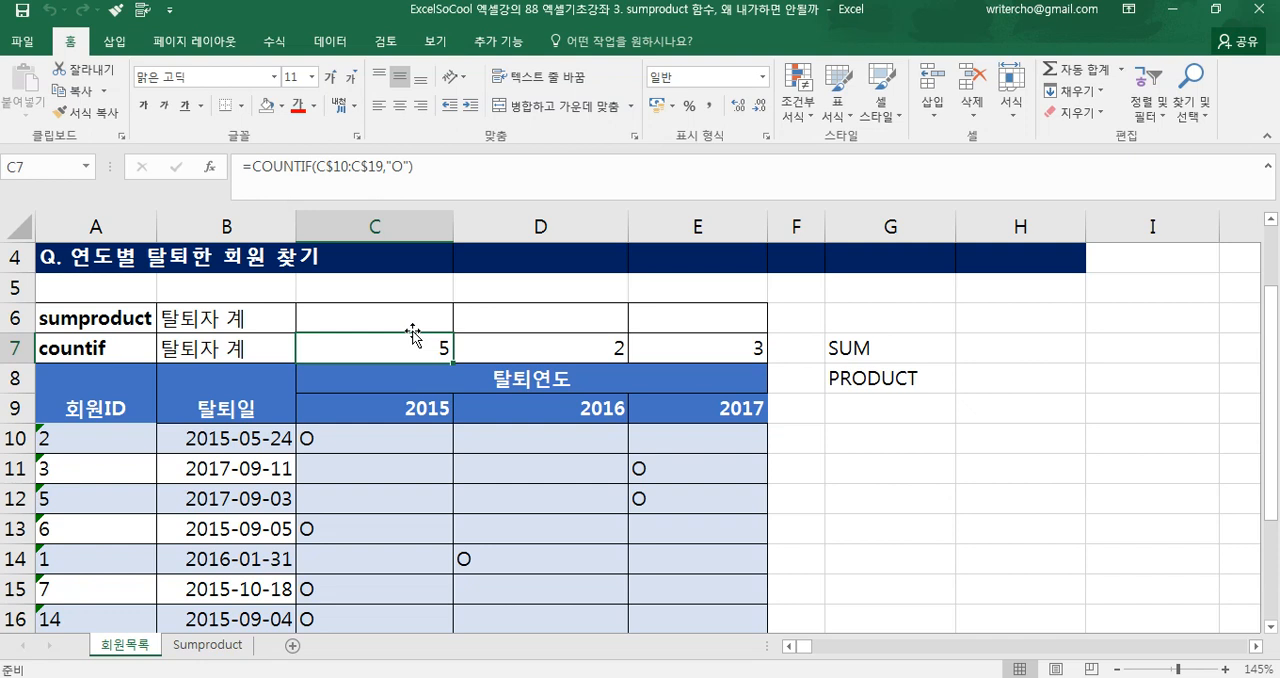
click(130, 322)
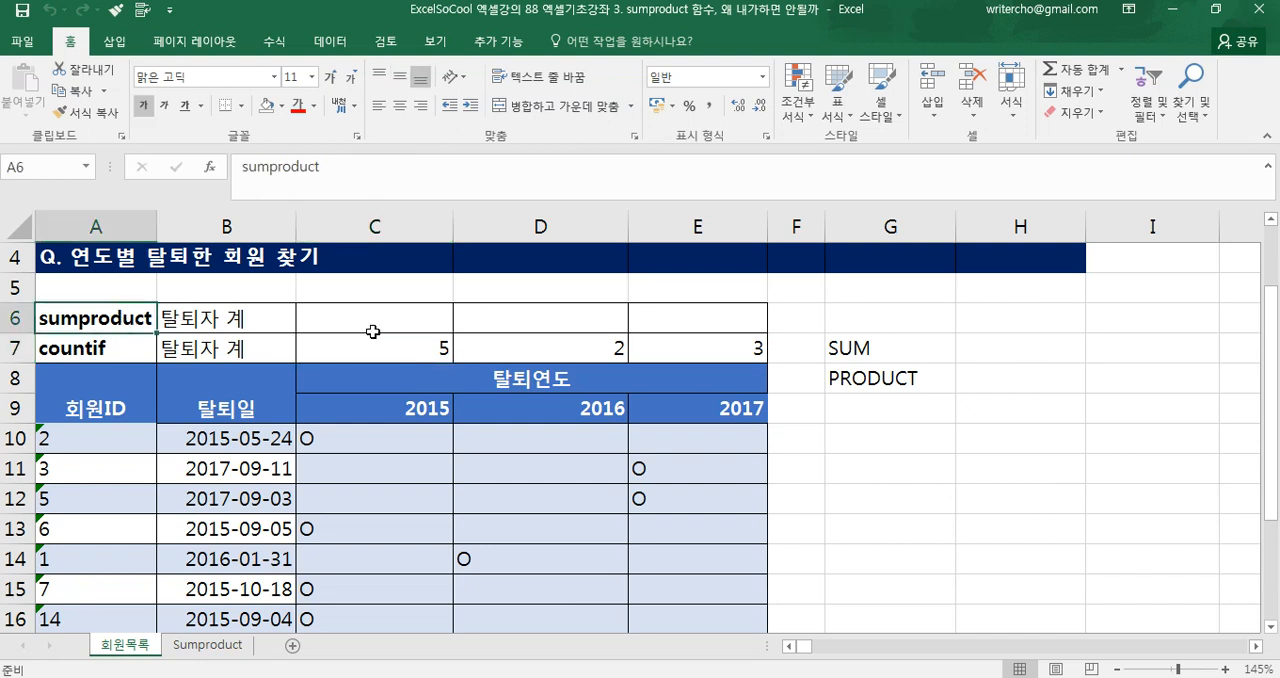
Enter the meaning 더하다 in H7, beside the SUM label
scroll(372, 331, up, 1)
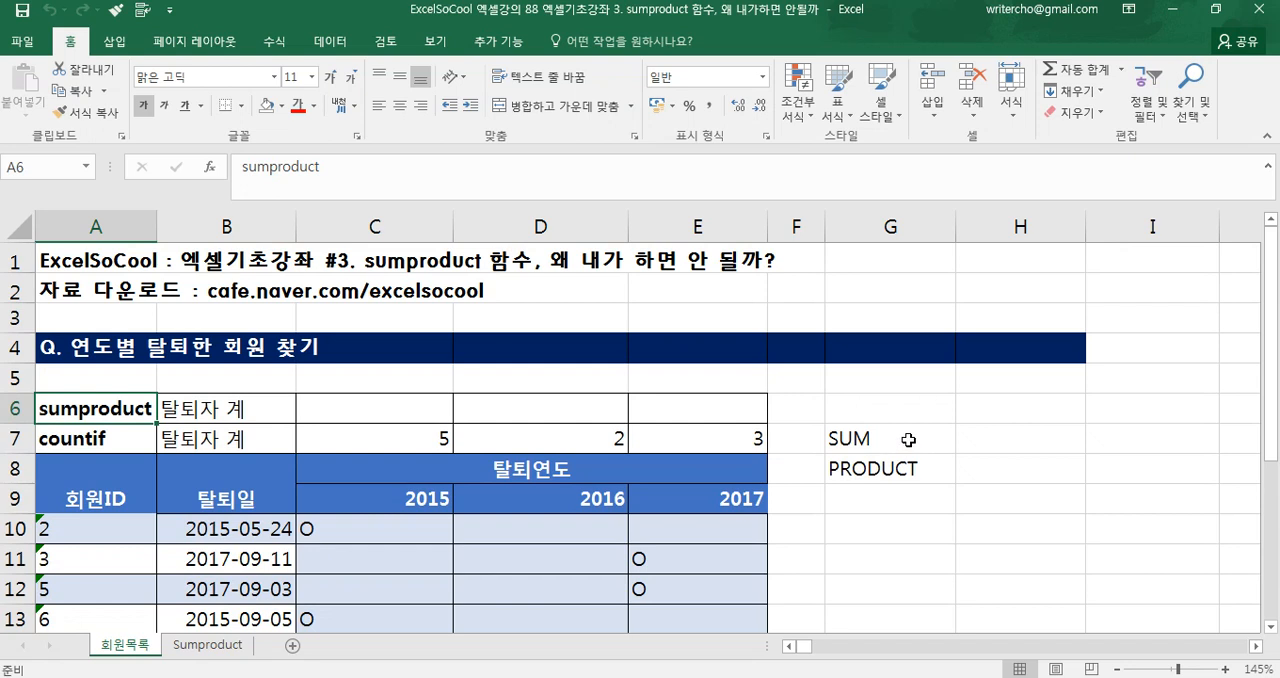
click(908, 440)
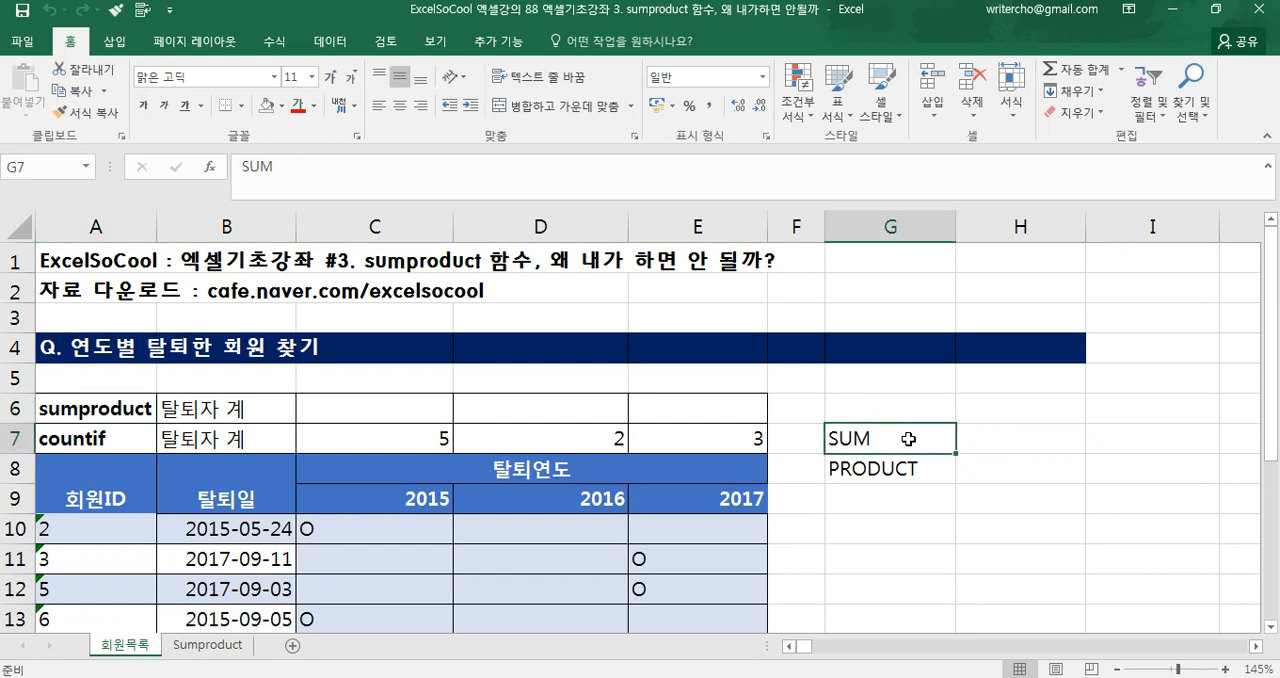
click(903, 467)
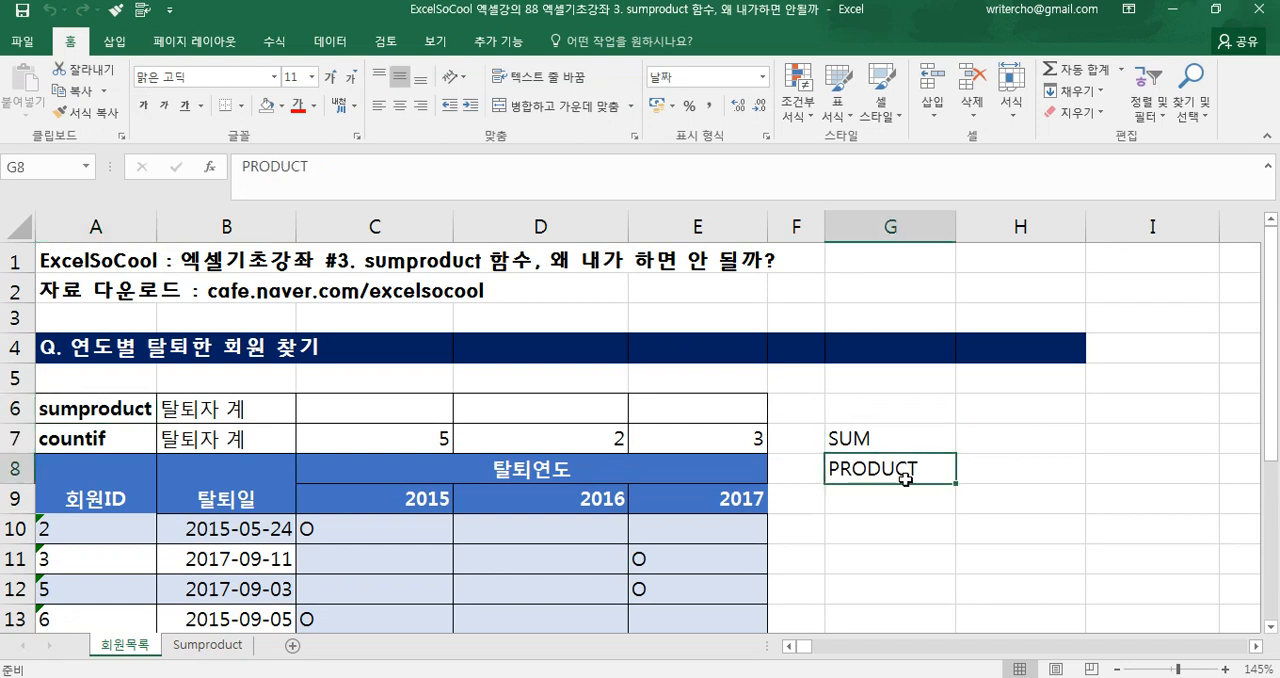
click(975, 450)
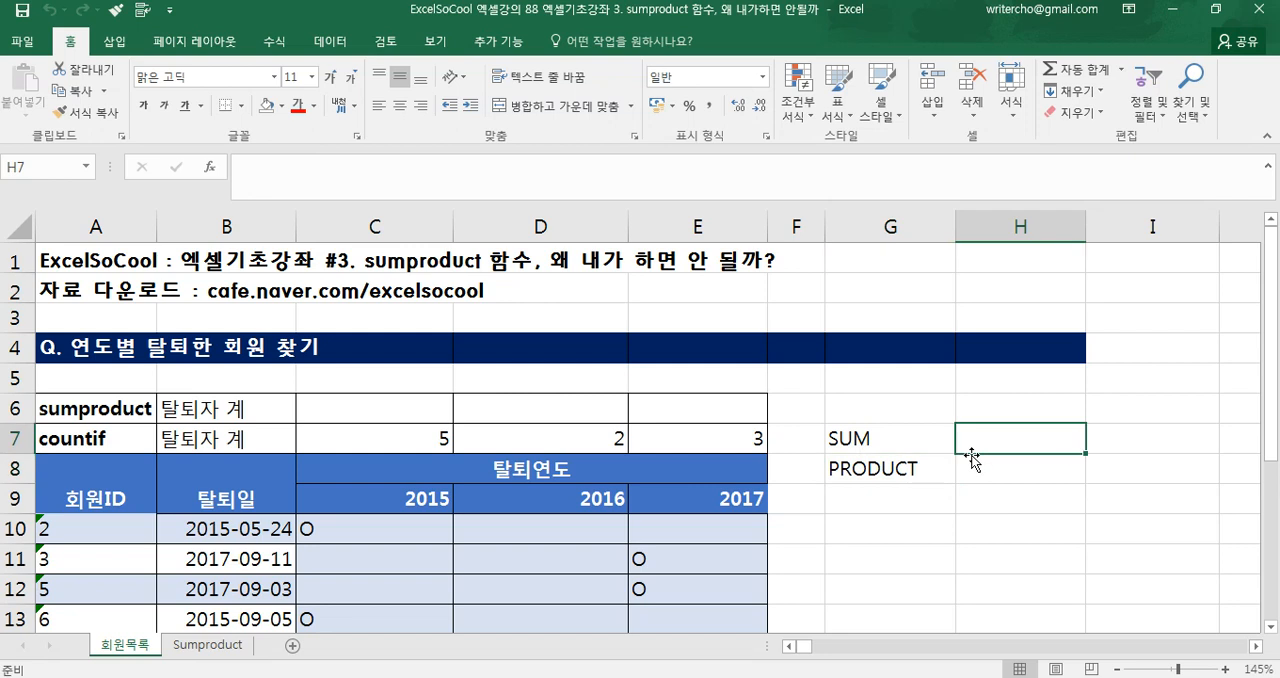
text(더)
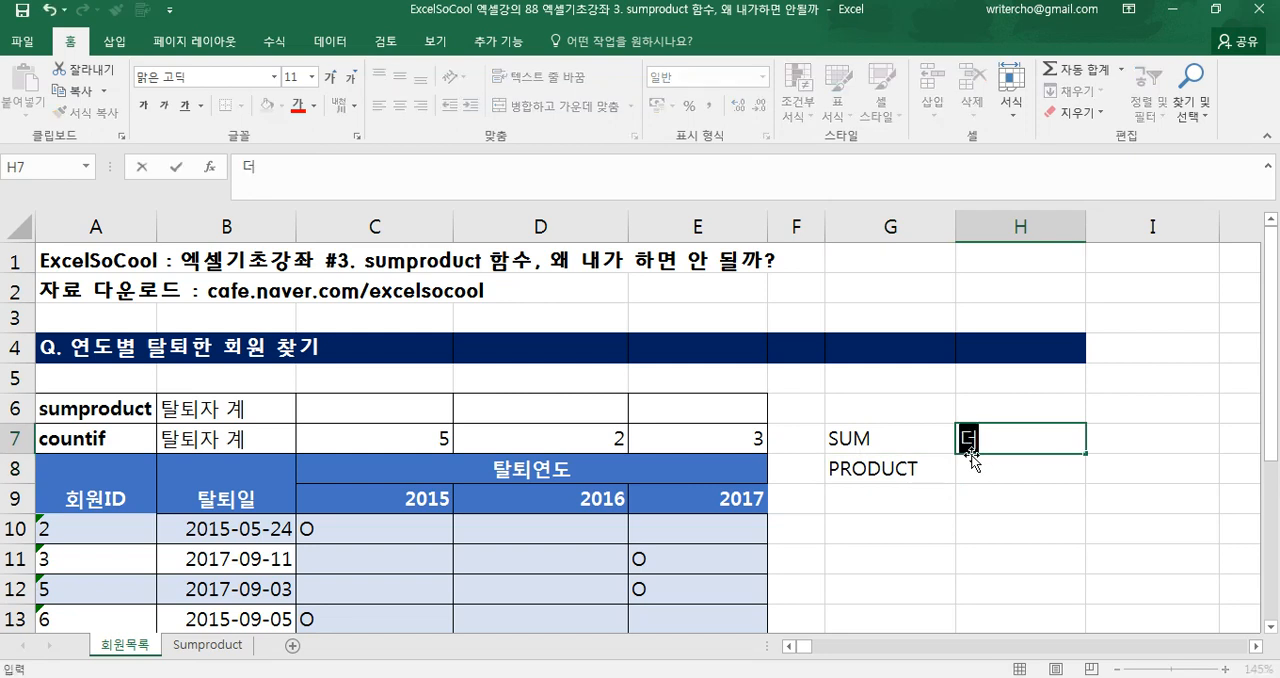
text(하다)
key(Return)
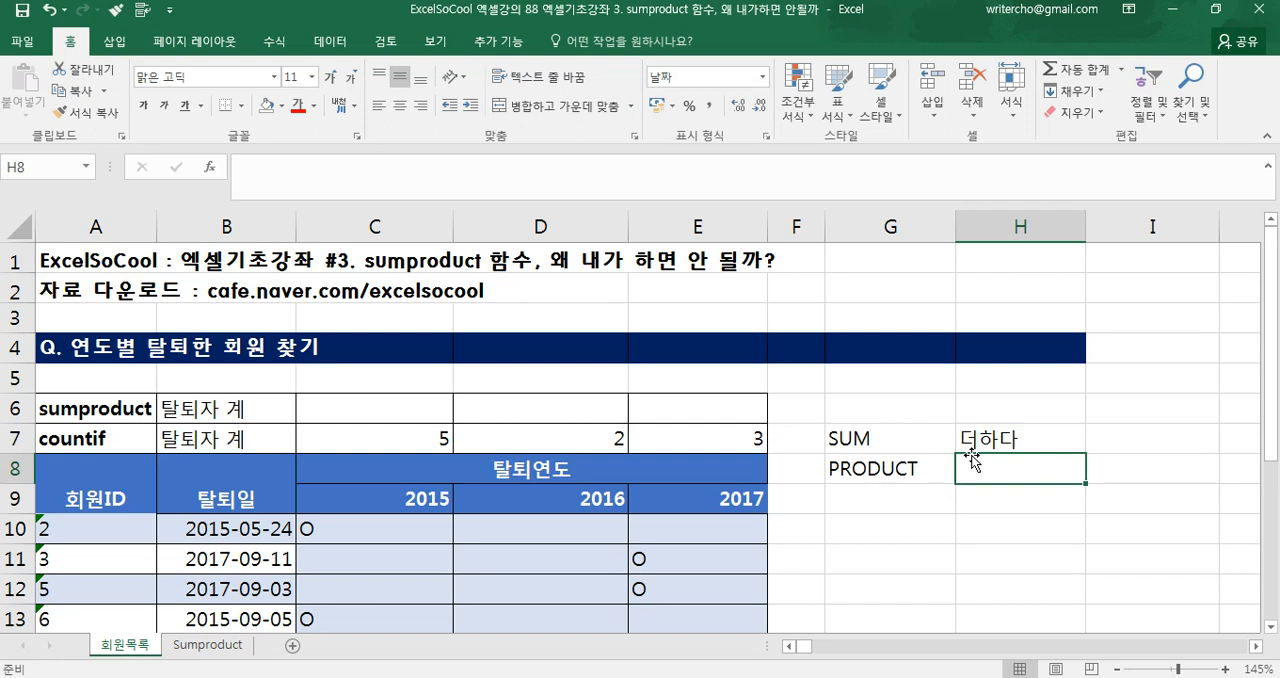
Enter the meaning 곱하다 in H8, beside the PRODUCT label
text(ㄱㅗㅂ하)
key(BackSpace)
key(BackSpace)
key(BackSpace)
key(BackSpace)
text(곱하다)
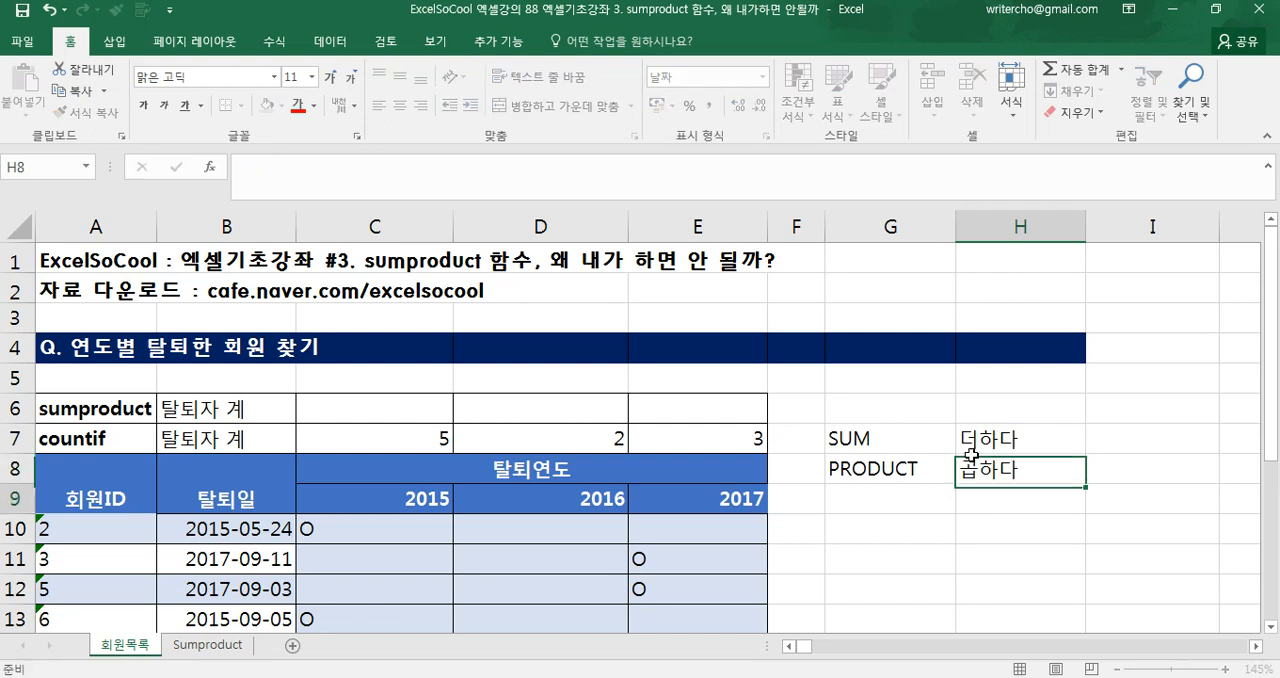
key(Return)
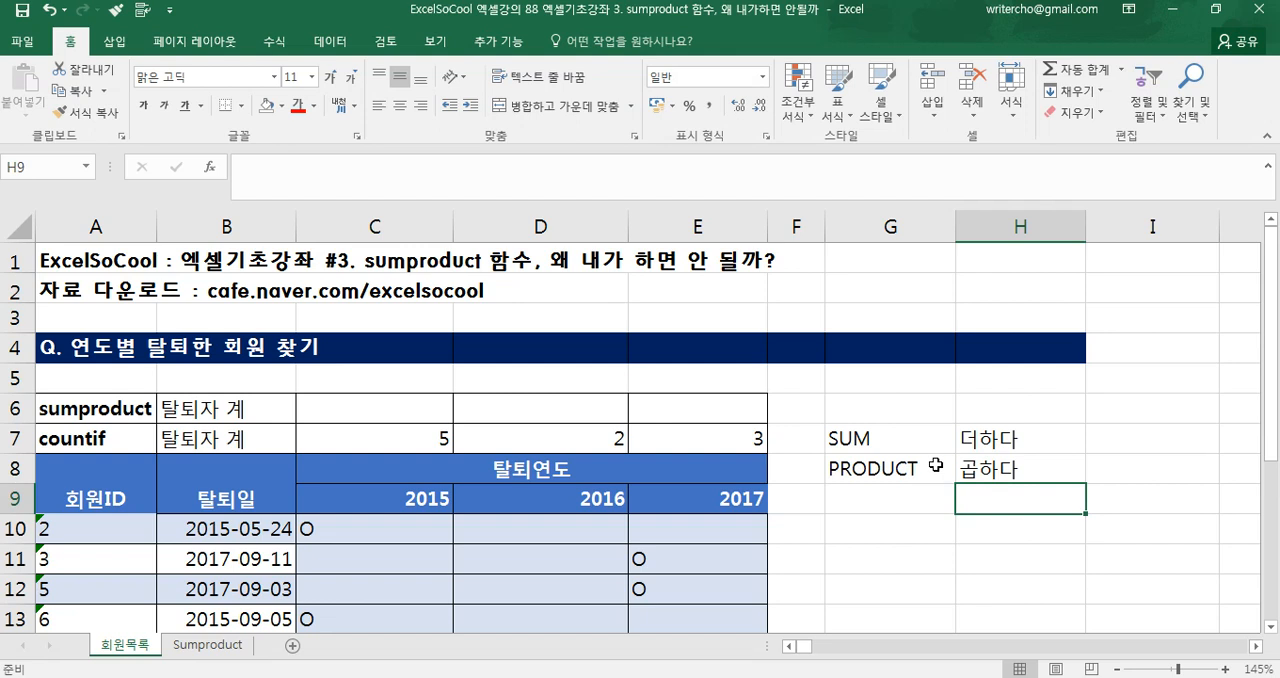
click(926, 468)
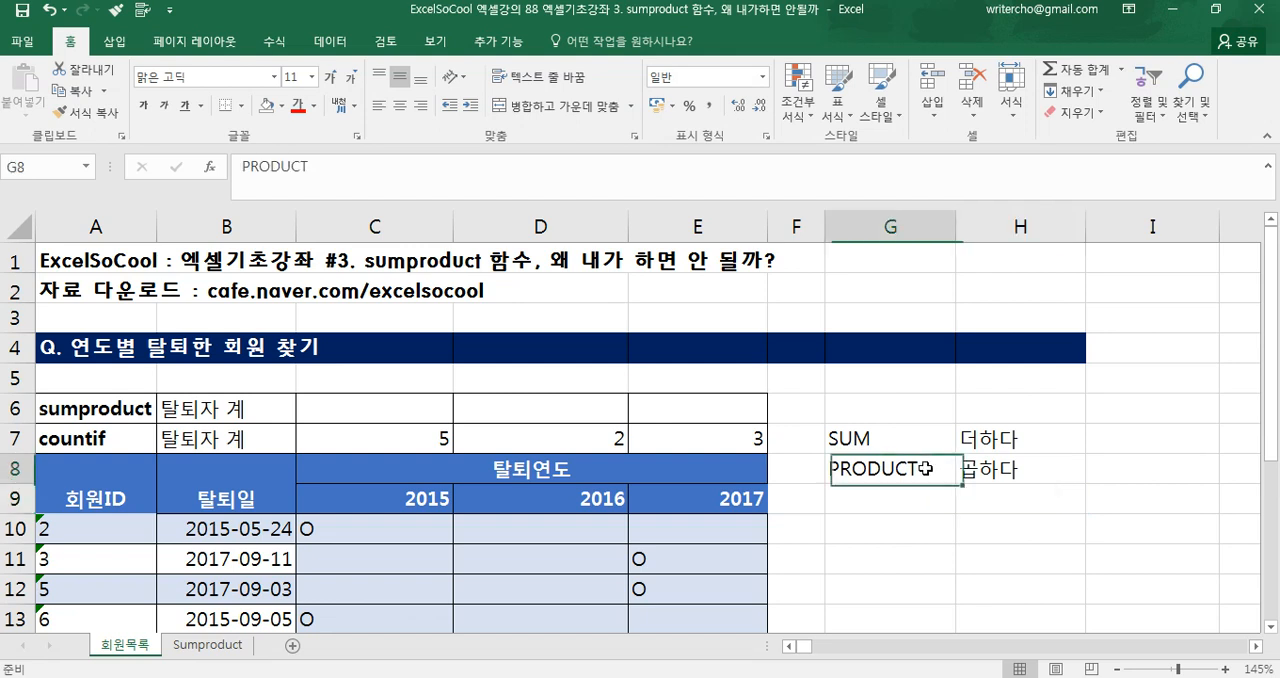
click(920, 444)
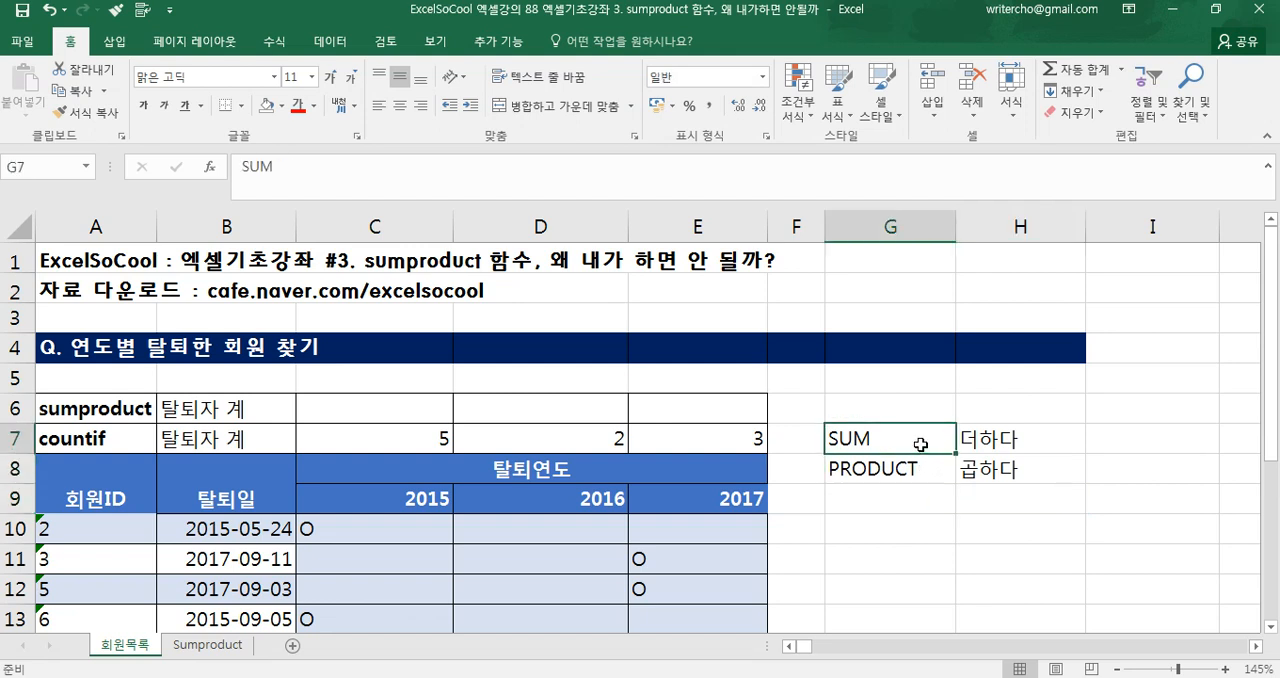
drag(928, 443, 962, 470)
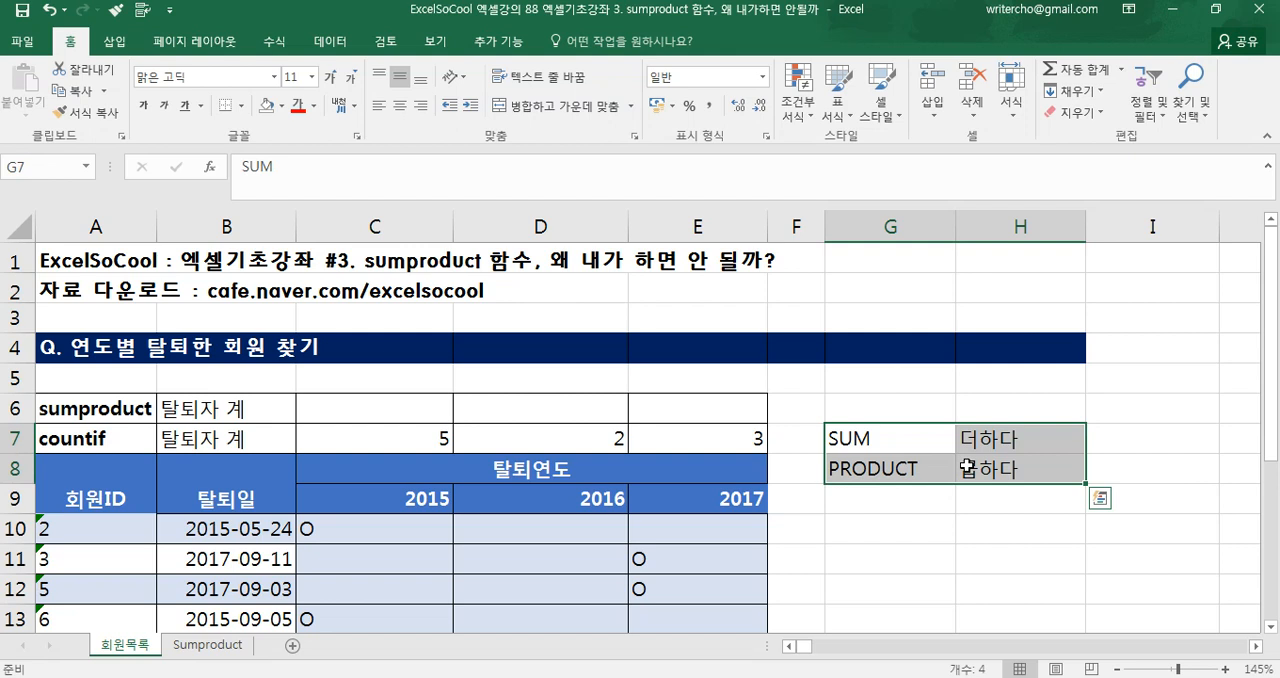
click(960, 474)
Open the Sumproduct sheet and examine the order table's country, product and quantity columns and the 총 주문개수 summary row
click(226, 649)
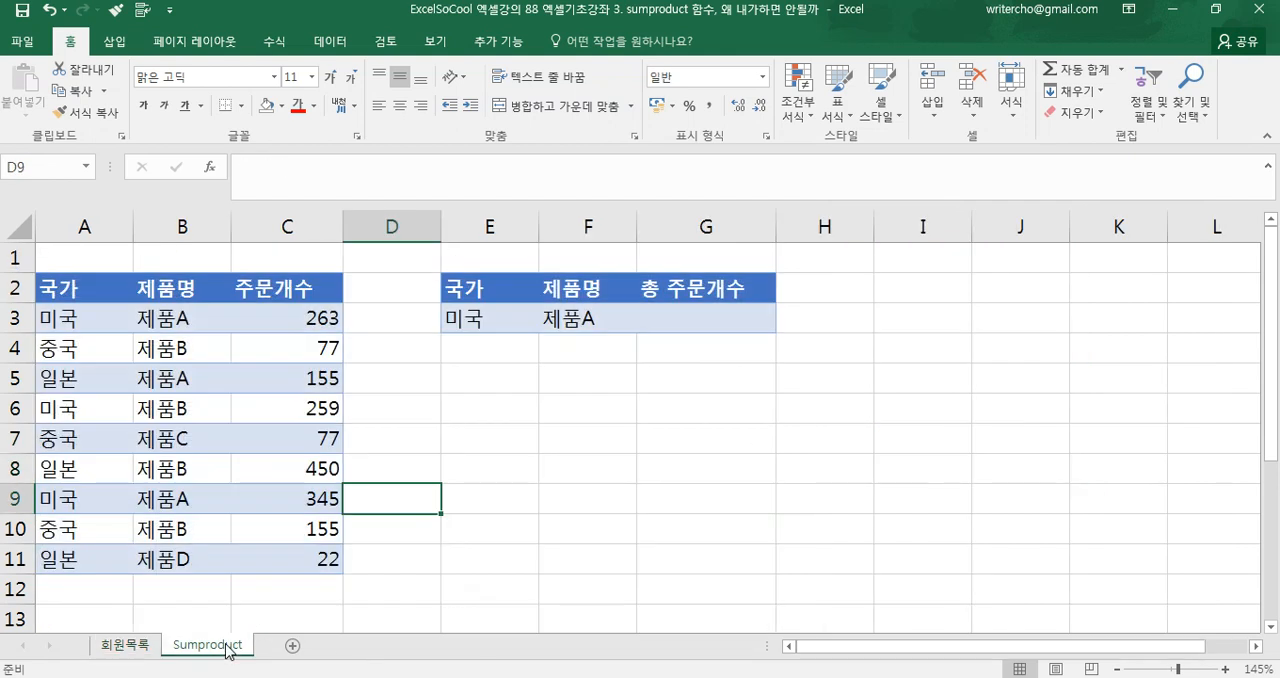
drag(105, 296, 284, 558)
drag(95, 293, 64, 563)
drag(157, 291, 170, 554)
drag(290, 302, 302, 561)
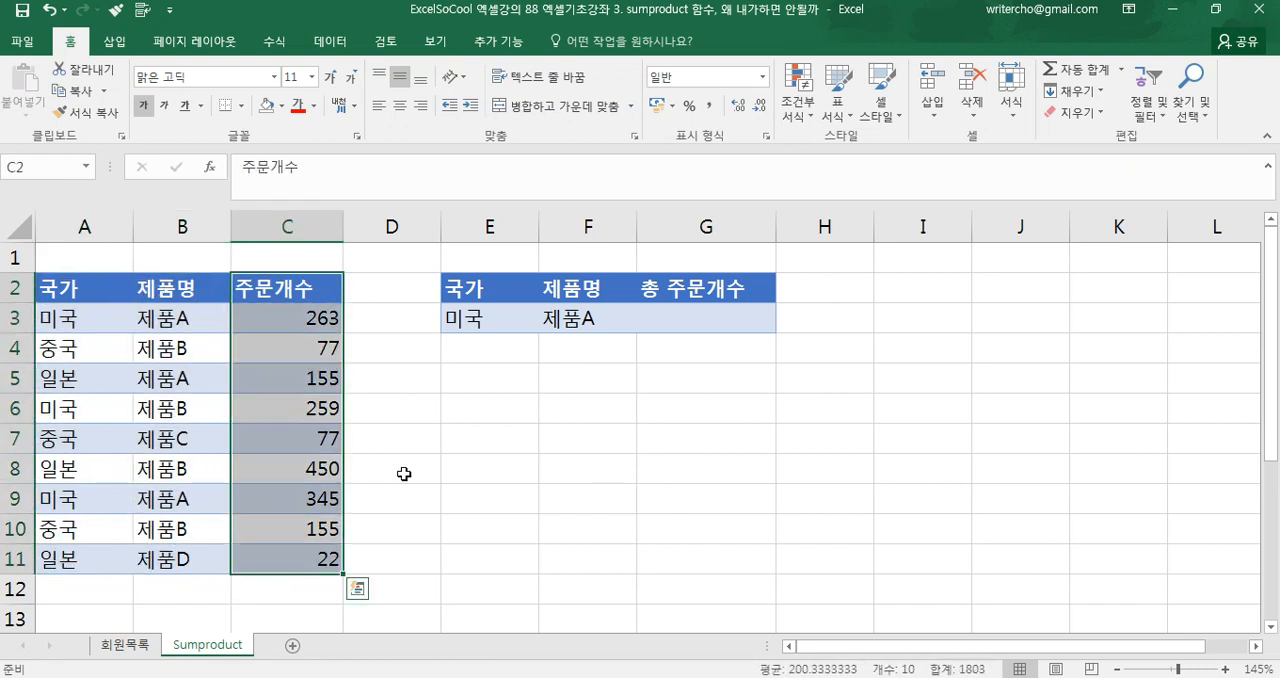
click(499, 323)
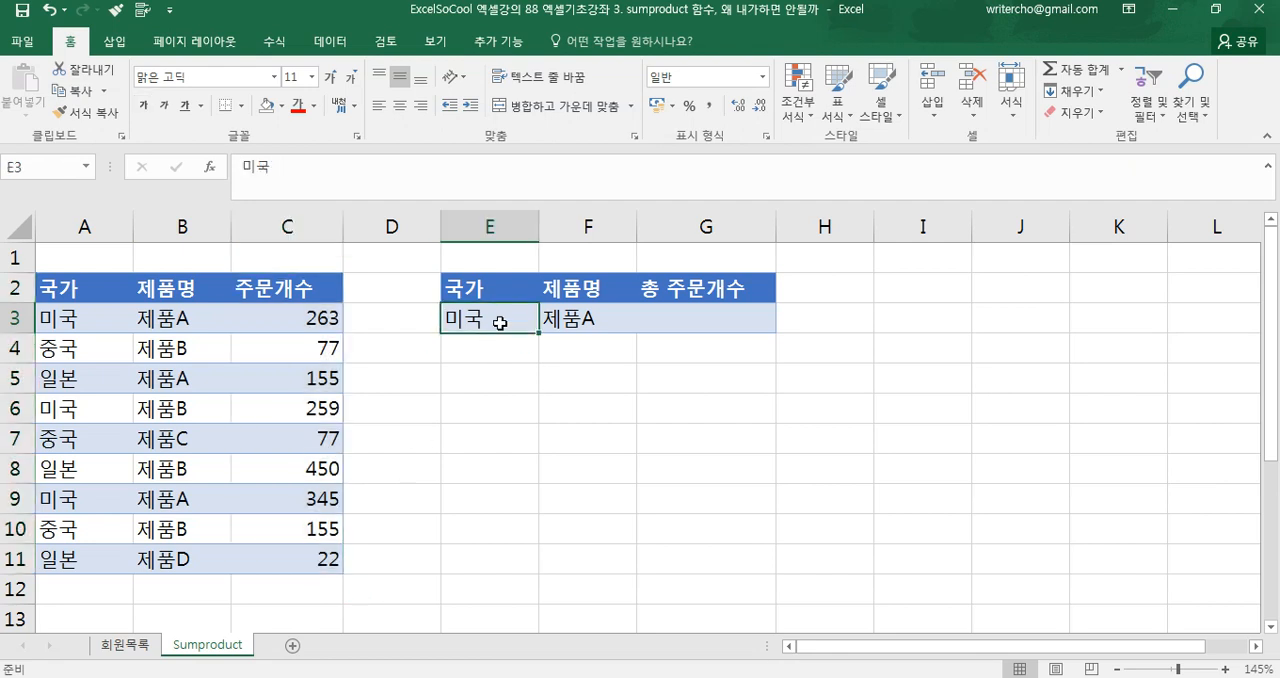
click(570, 318)
click(665, 324)
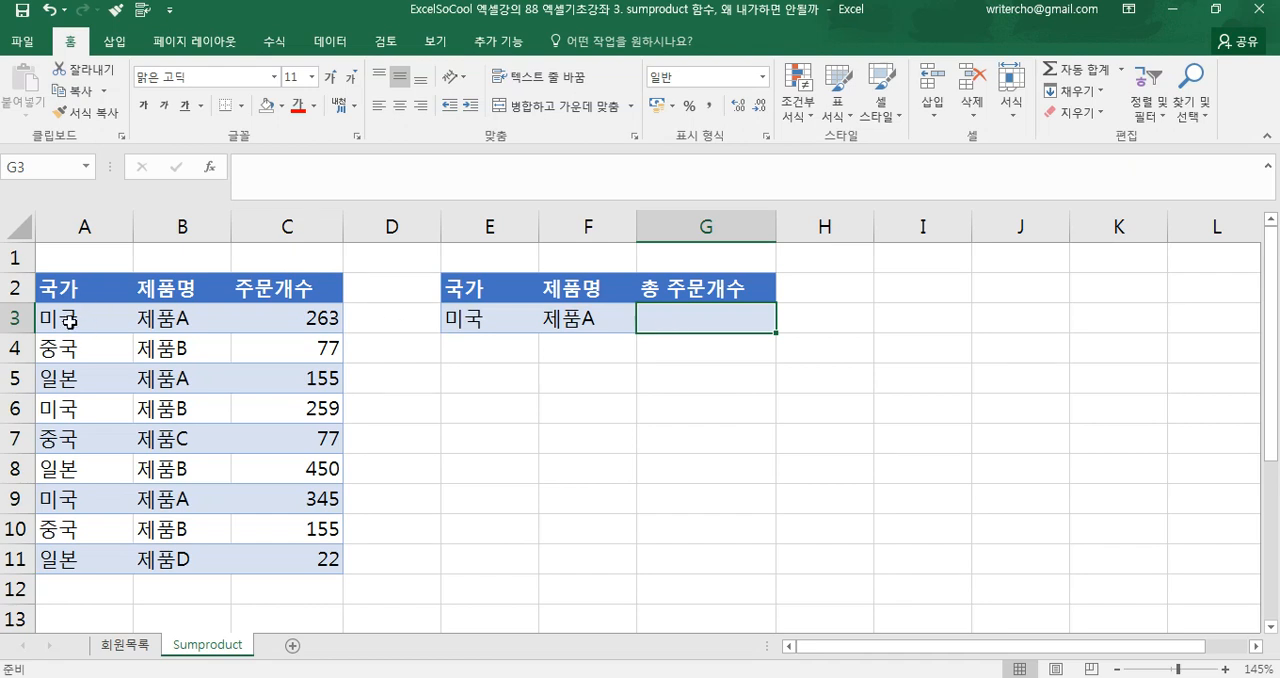
Add filters to the order table's headers and filter the 국가 column to show only 미국
click(83, 292)
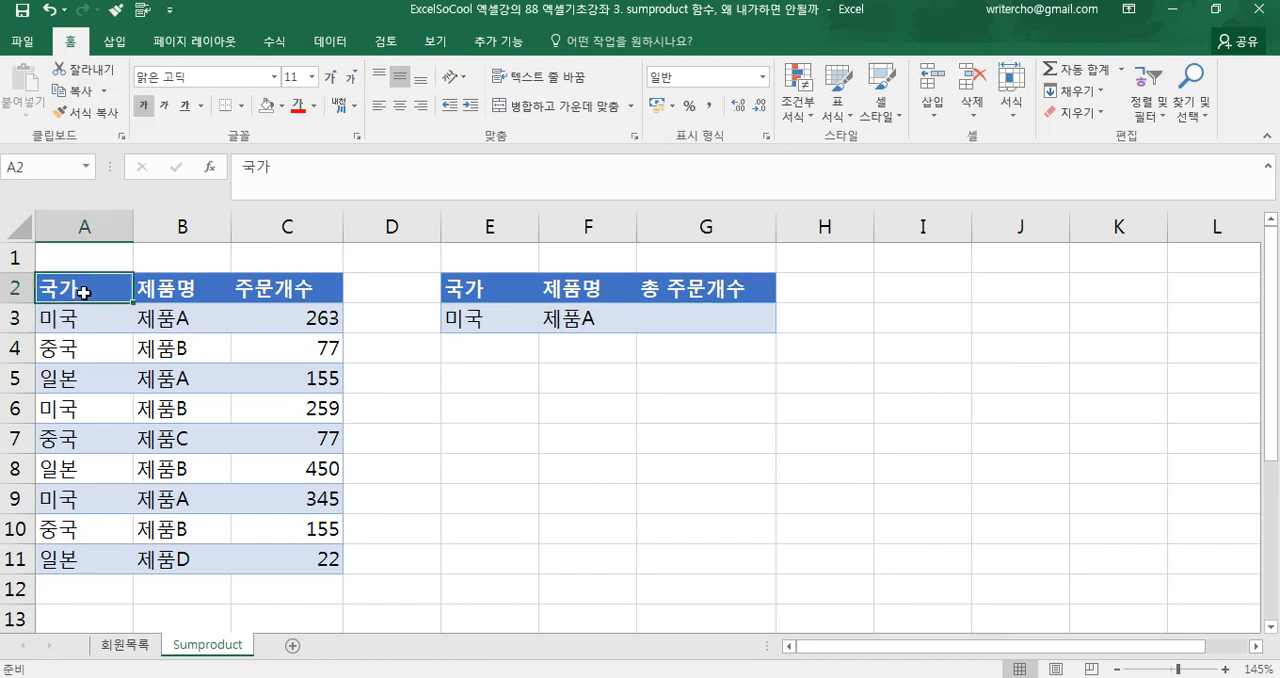
key(ctrl+shift+l)
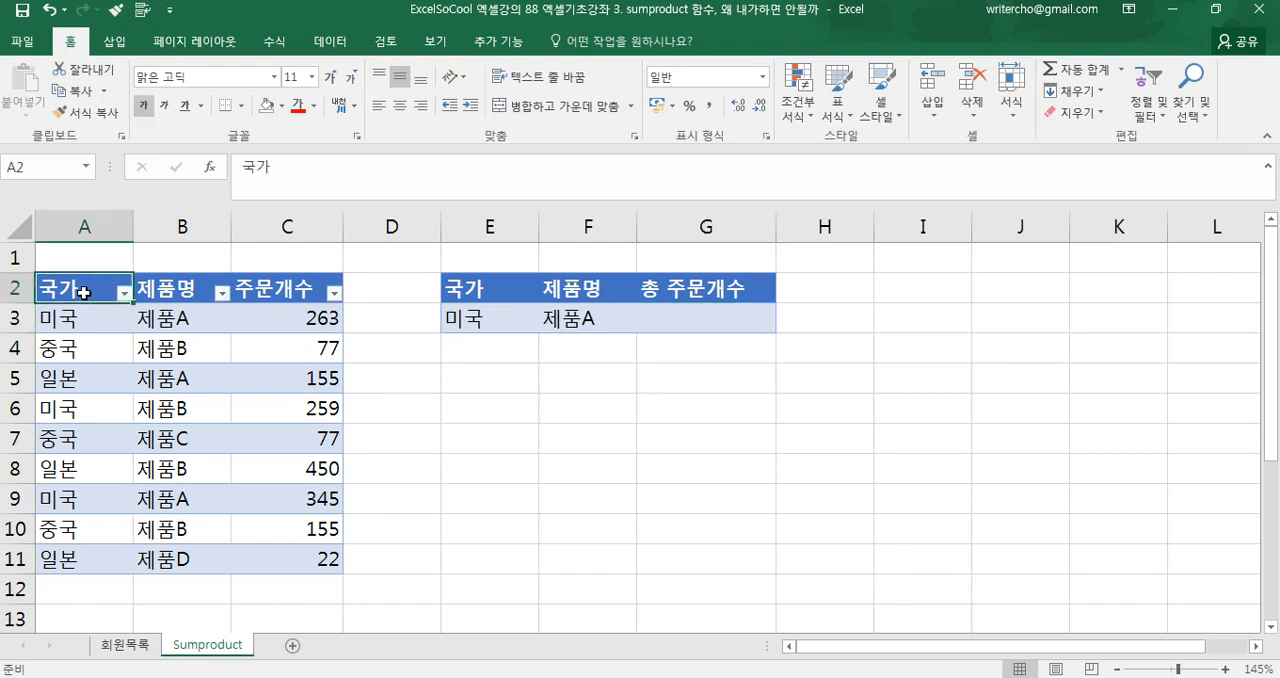
click(123, 292)
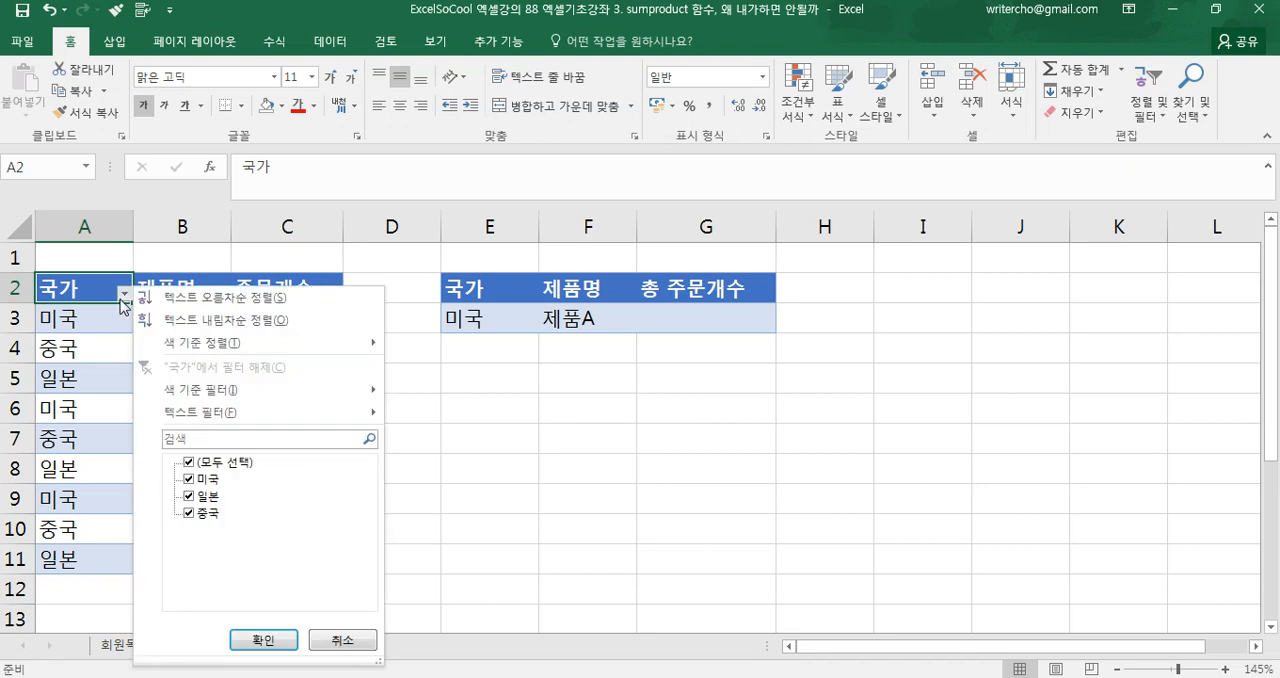
click(189, 462)
click(189, 479)
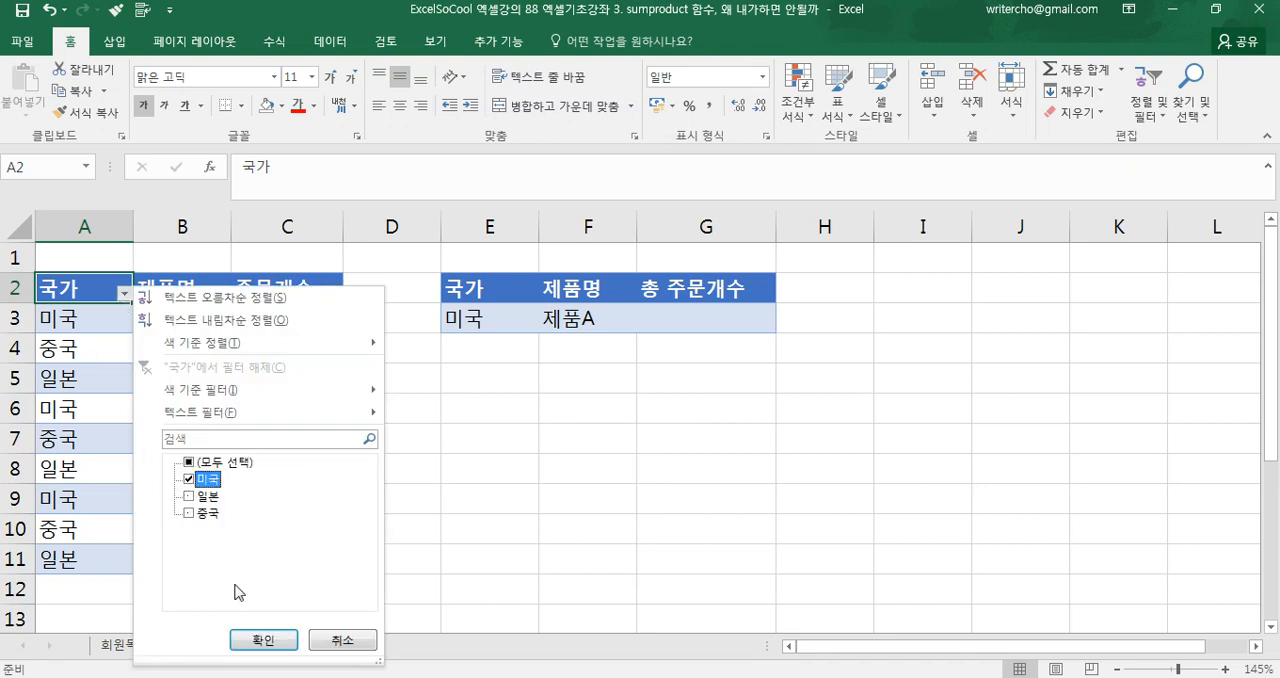
click(260, 639)
Filter the order table's 제품명 column to show only 제품A
click(221, 295)
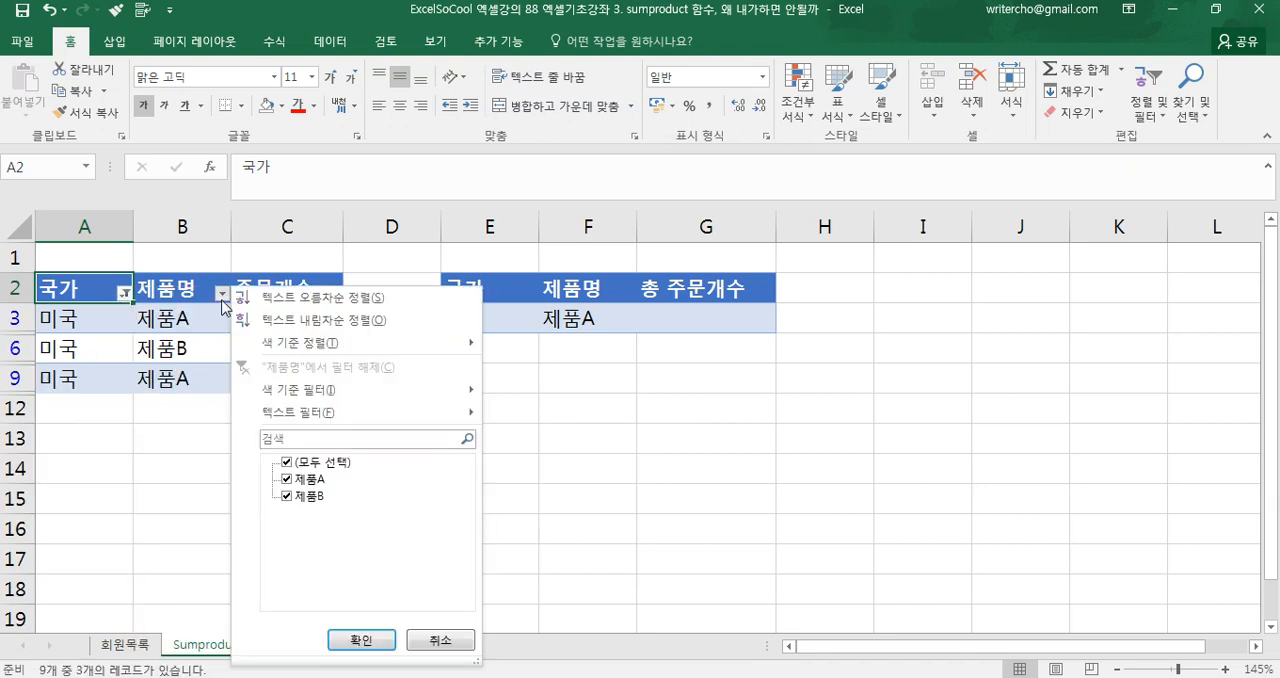
click(288, 462)
click(288, 479)
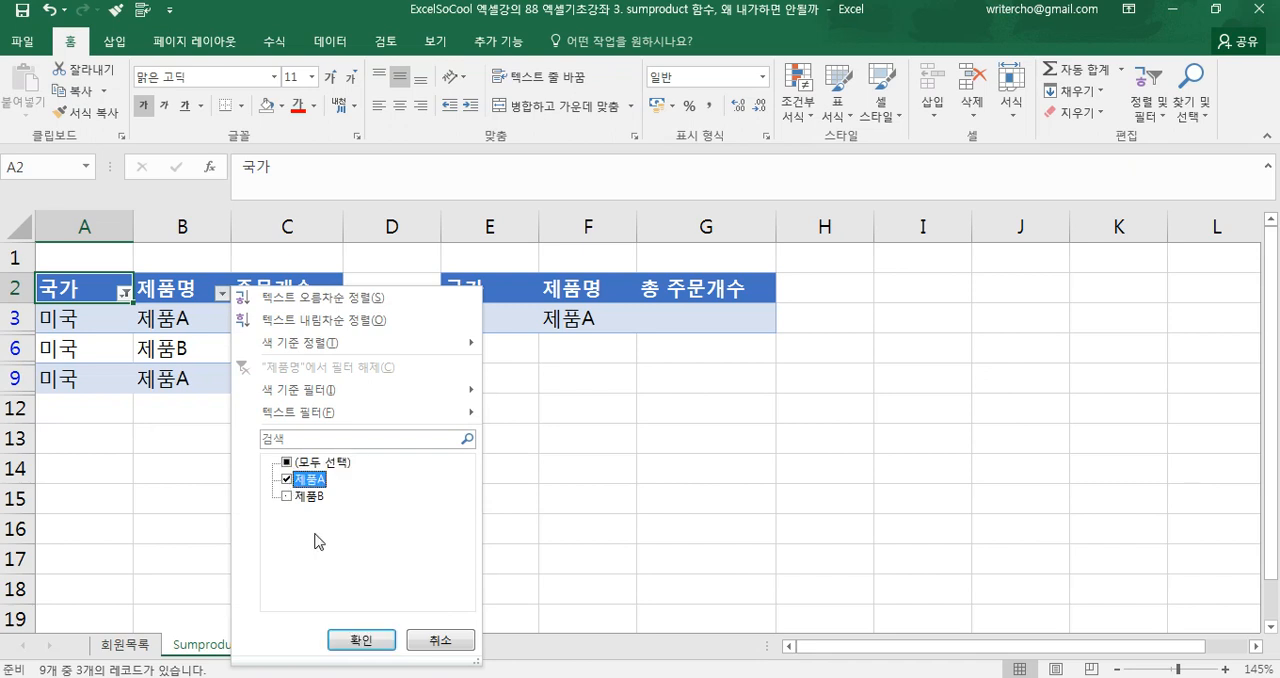
click(358, 639)
Enter the formula =C2+C9 in C12, below the filtered 주문개수 values
drag(265, 329, 266, 349)
click(261, 378)
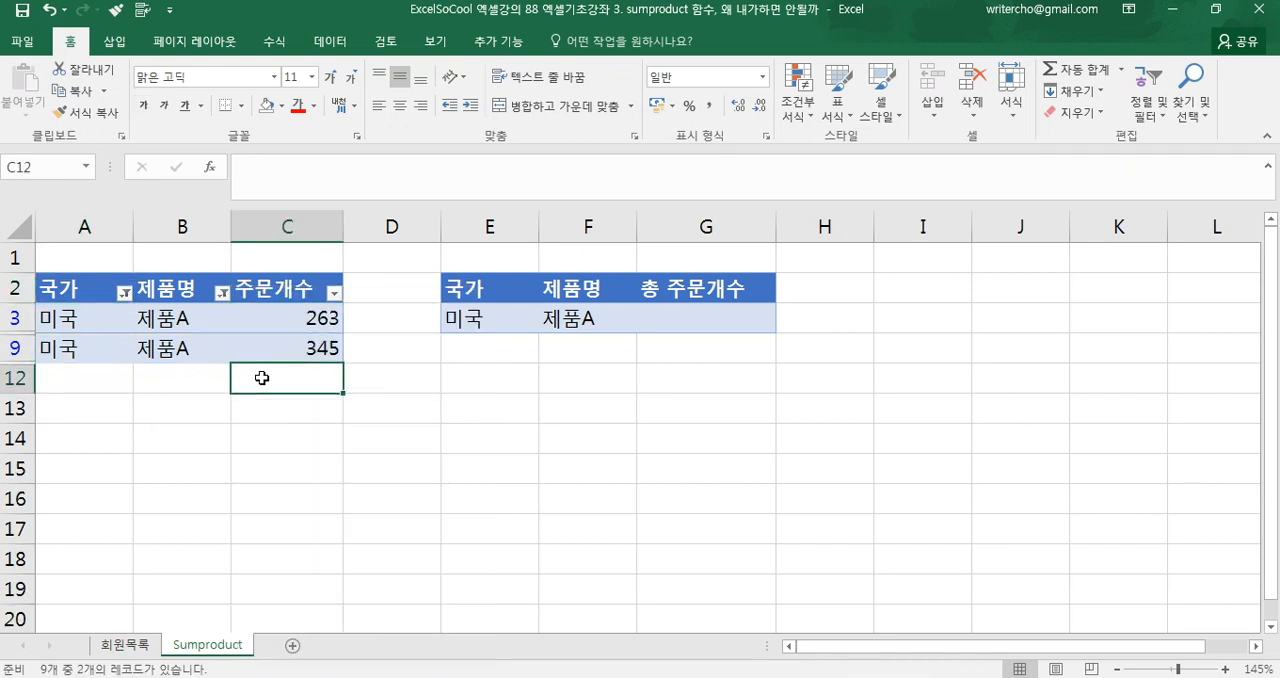
text(=)
click(285, 314)
key(Up)
text(=)
key(BackSpace)
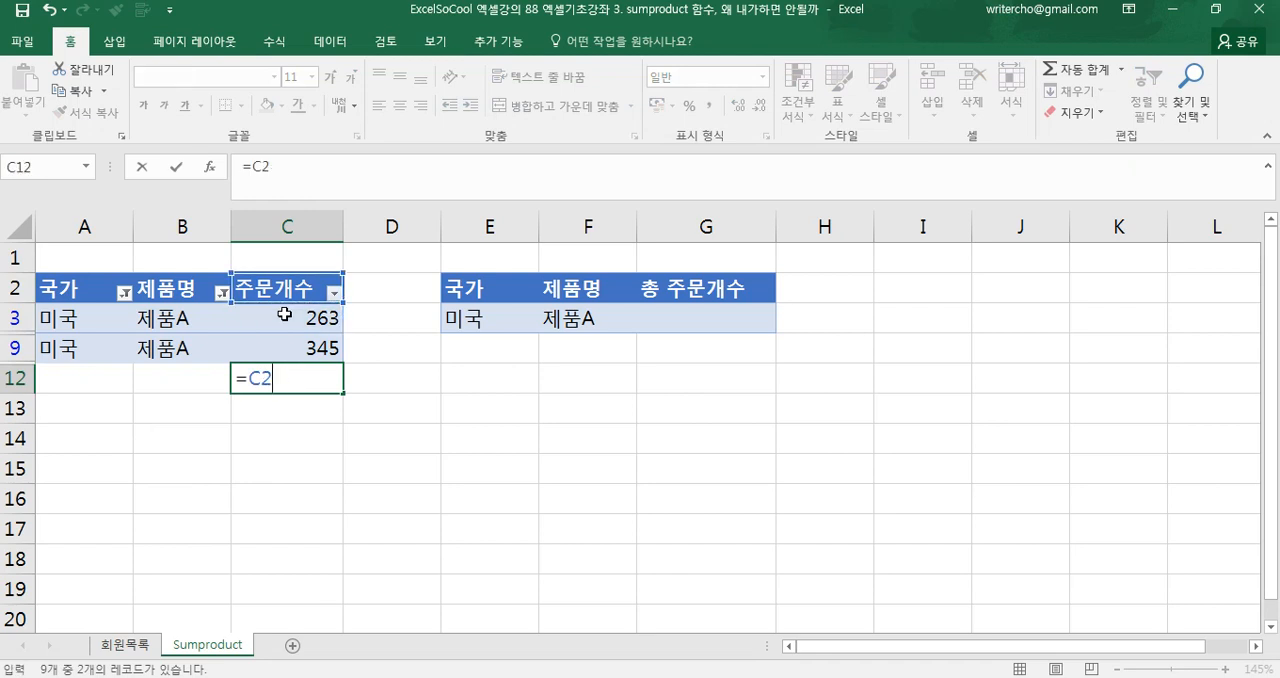
text(+)
click(302, 342)
key(Return)
Correct the first reference in the C12 formula so it reads =C3+C9
double_click(298, 379)
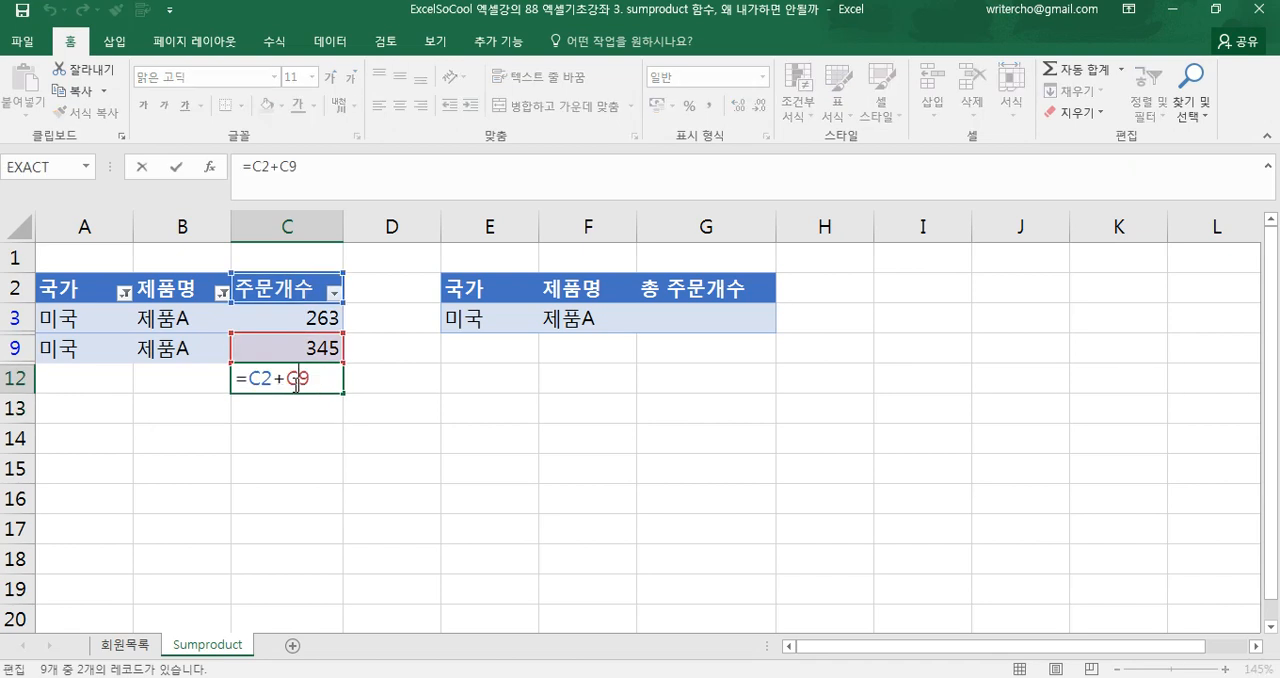
drag(298, 305, 298, 320)
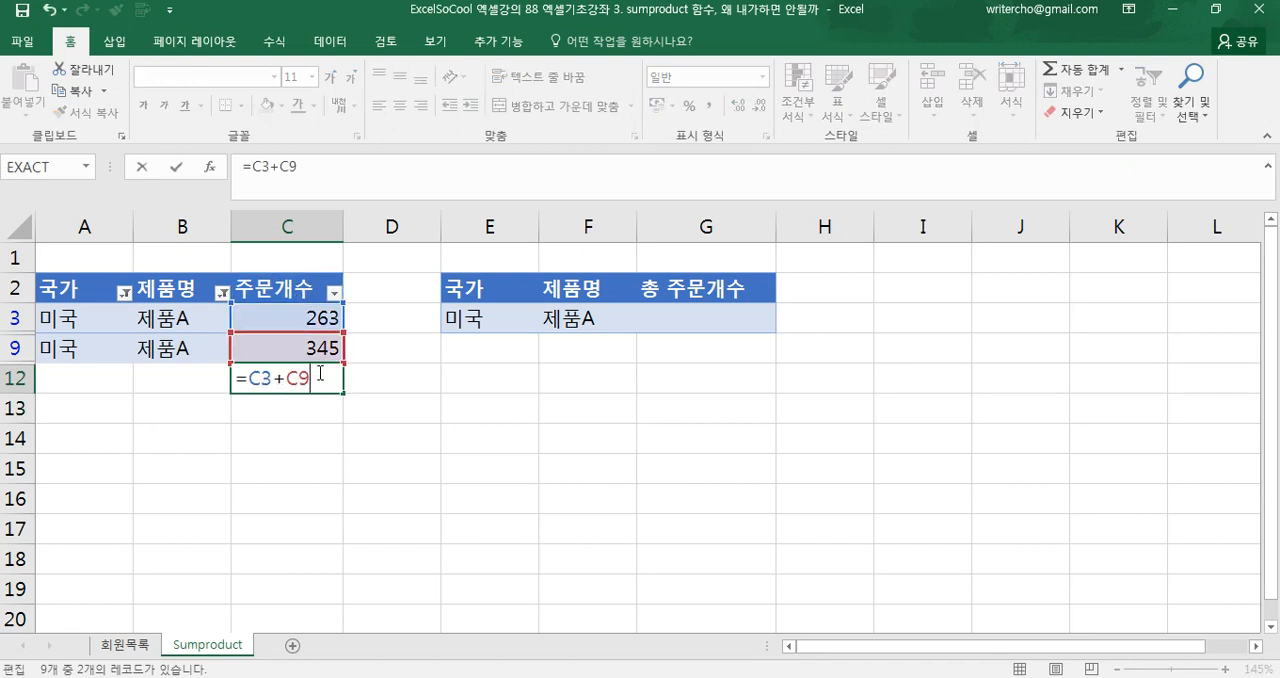
key(Return)
Remove the filters from the order table so all countries and products are listed
click(282, 388)
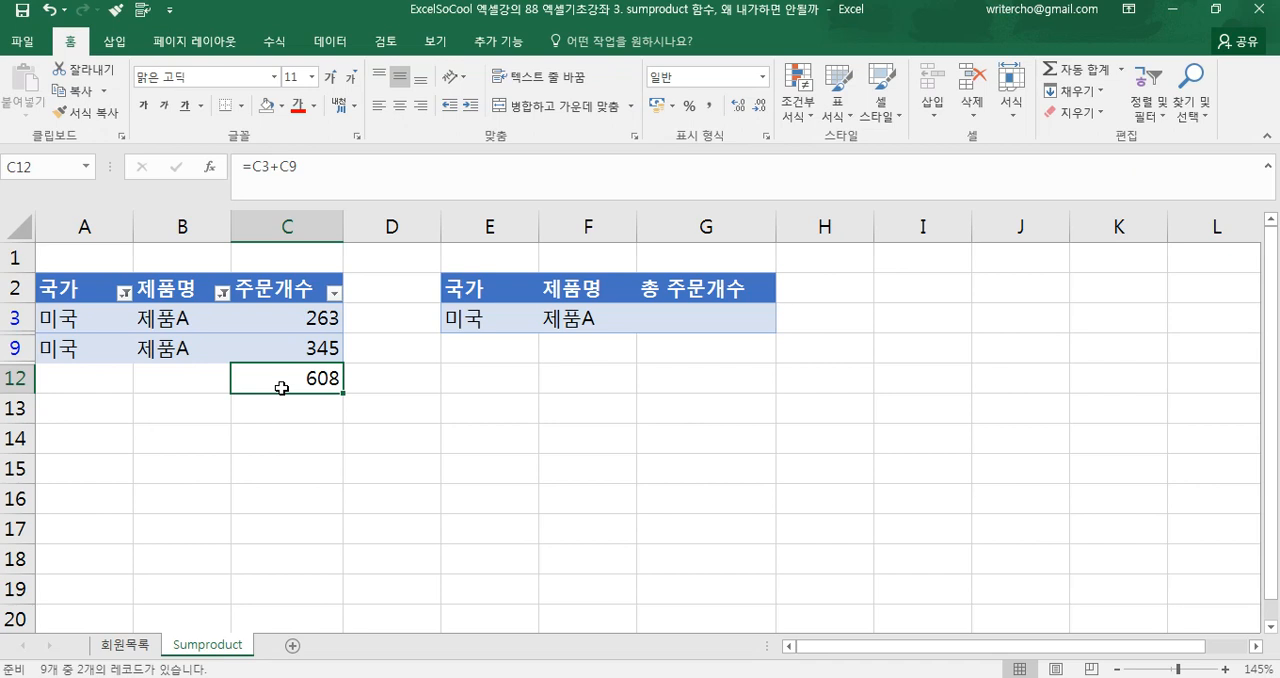
click(244, 287)
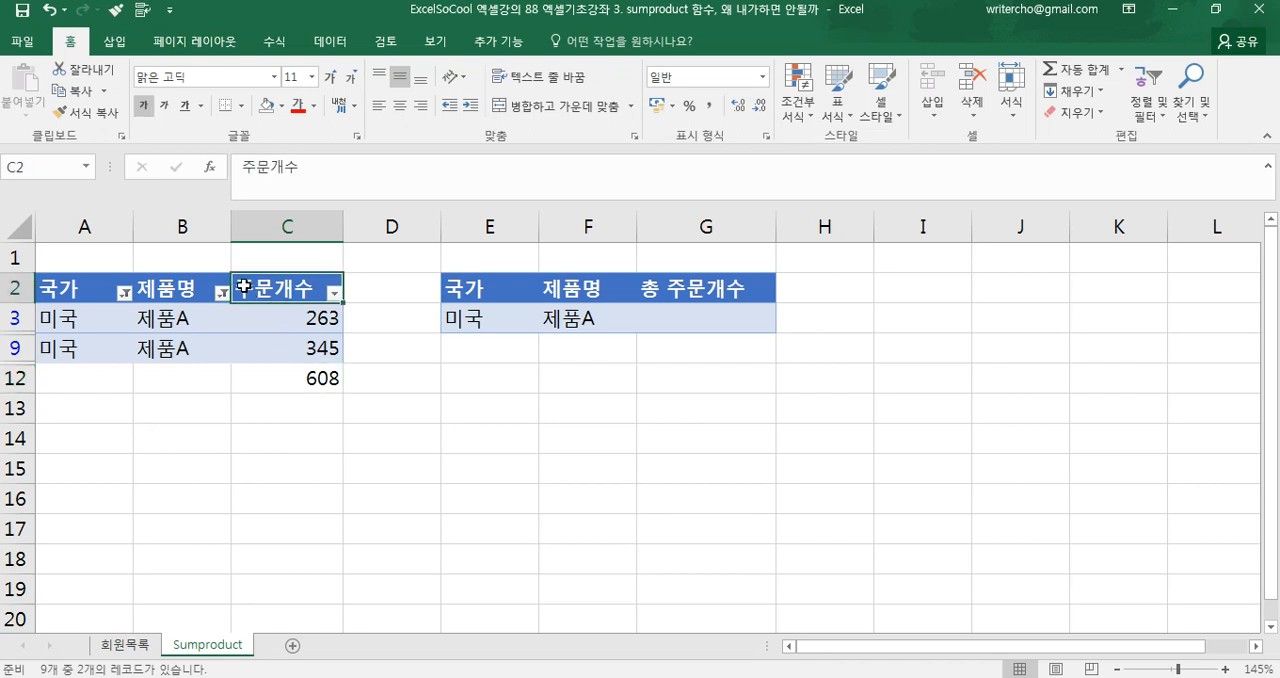
key(ctrl+shift+l)
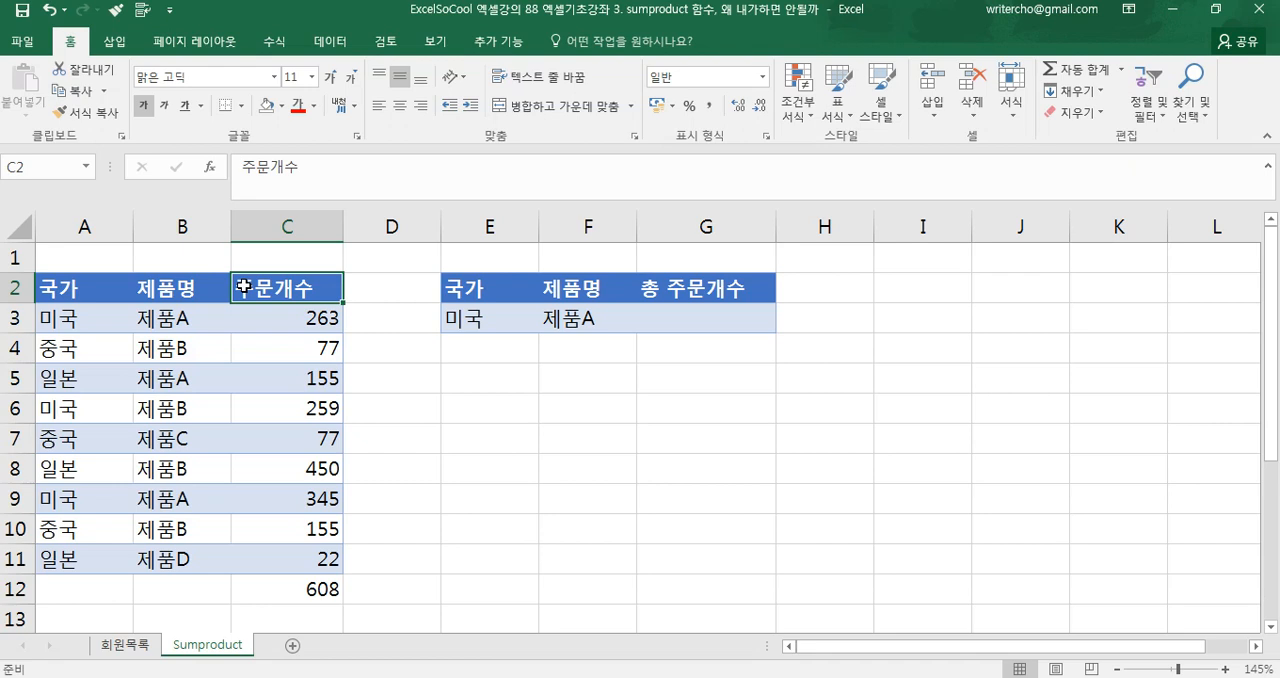
Start a SUMPRODUCT formula in G3 with the country condition A3:A11=E3 as its first array
click(670, 328)
text(=SUMPRODUCT()
key(Tab)
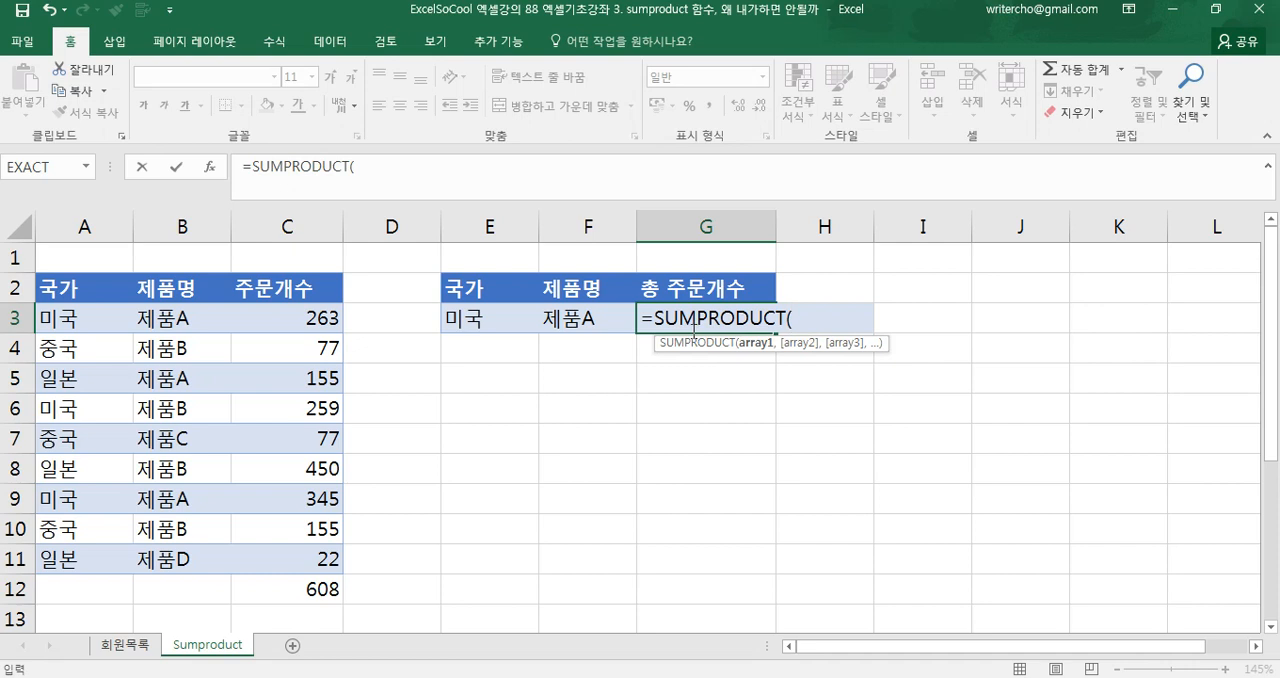
drag(55, 320, 68, 551)
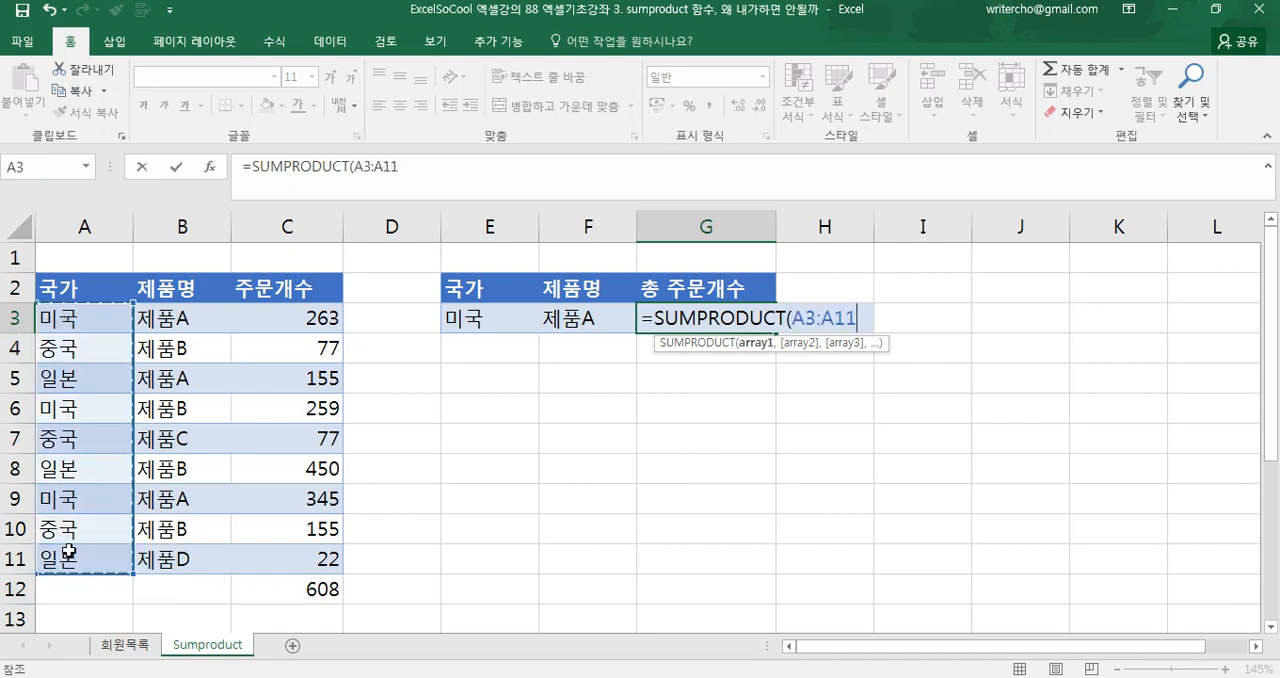
text(=)
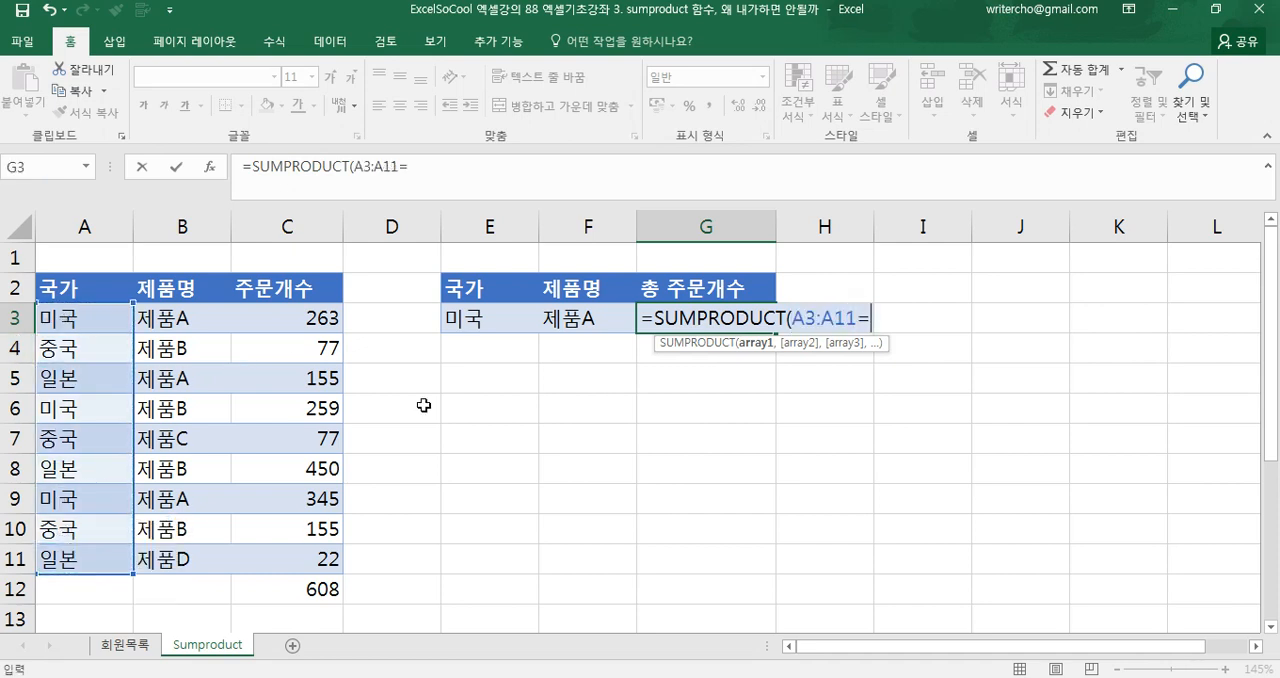
click(486, 320)
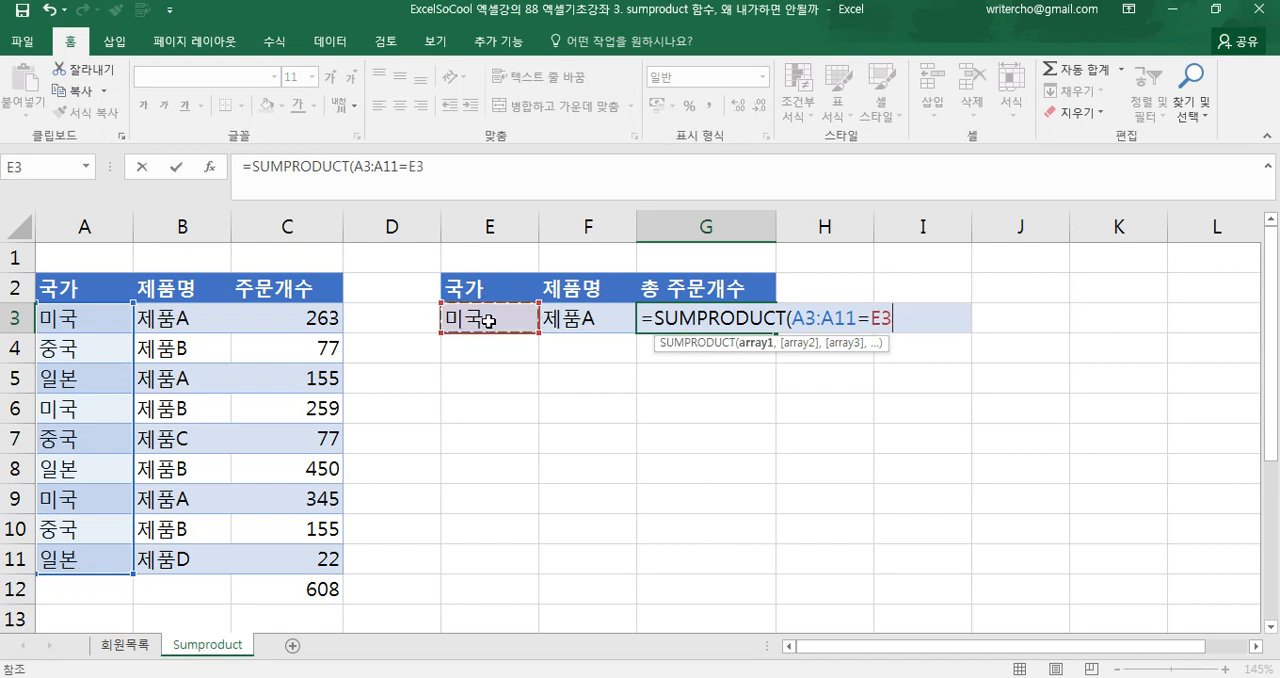
key(shift+Left)
key(shift+Left)
key(shift+Left)
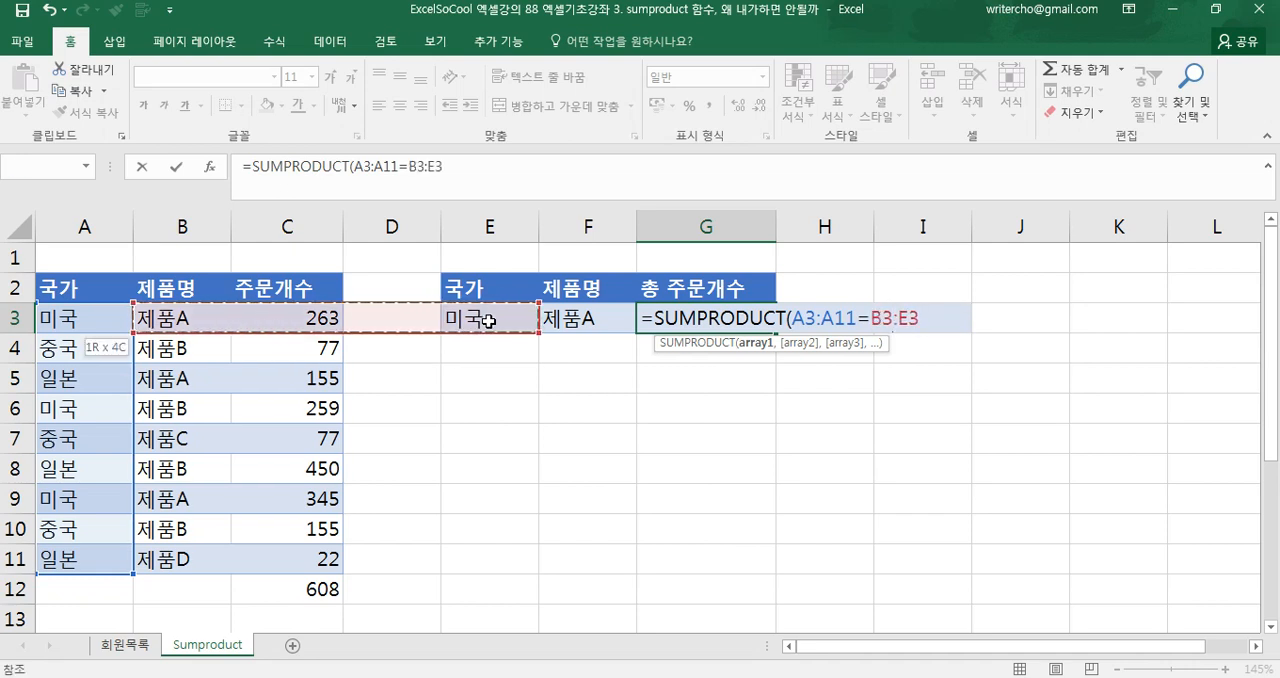
click(488, 321)
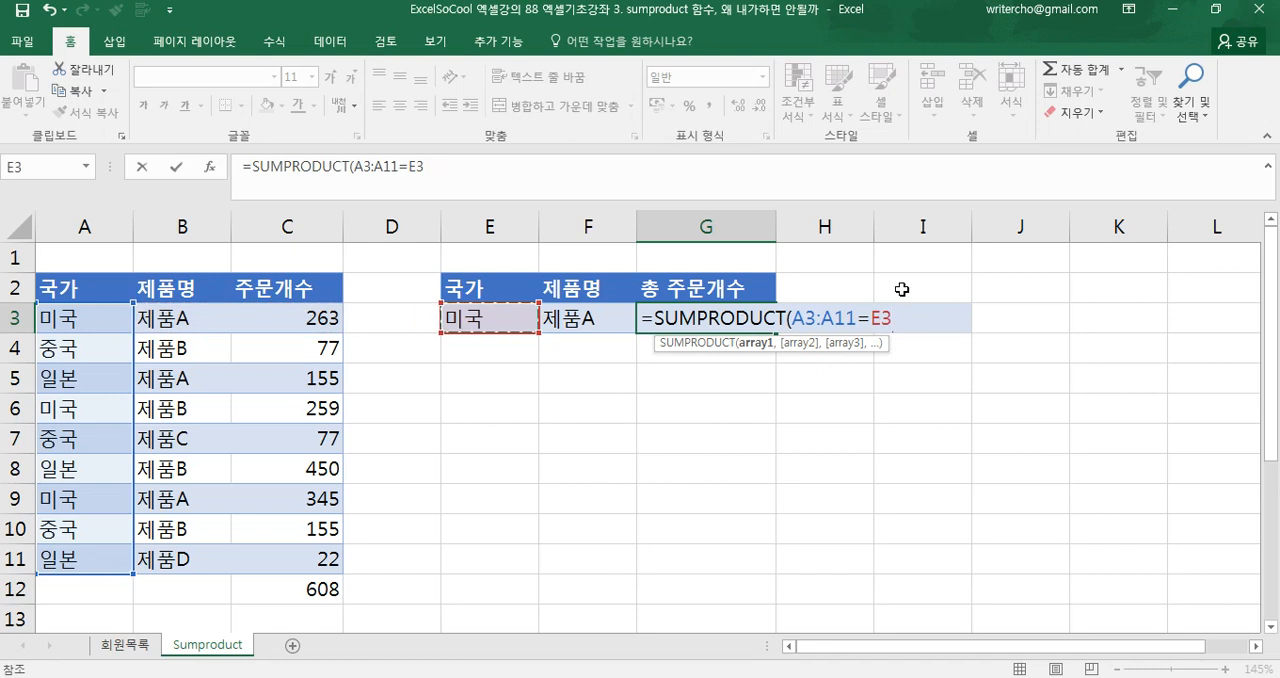
Evaluate the A3:A11=E3 condition inside the formula to examine its array, and restore the original expression
drag(891, 318, 795, 316)
key(F9)
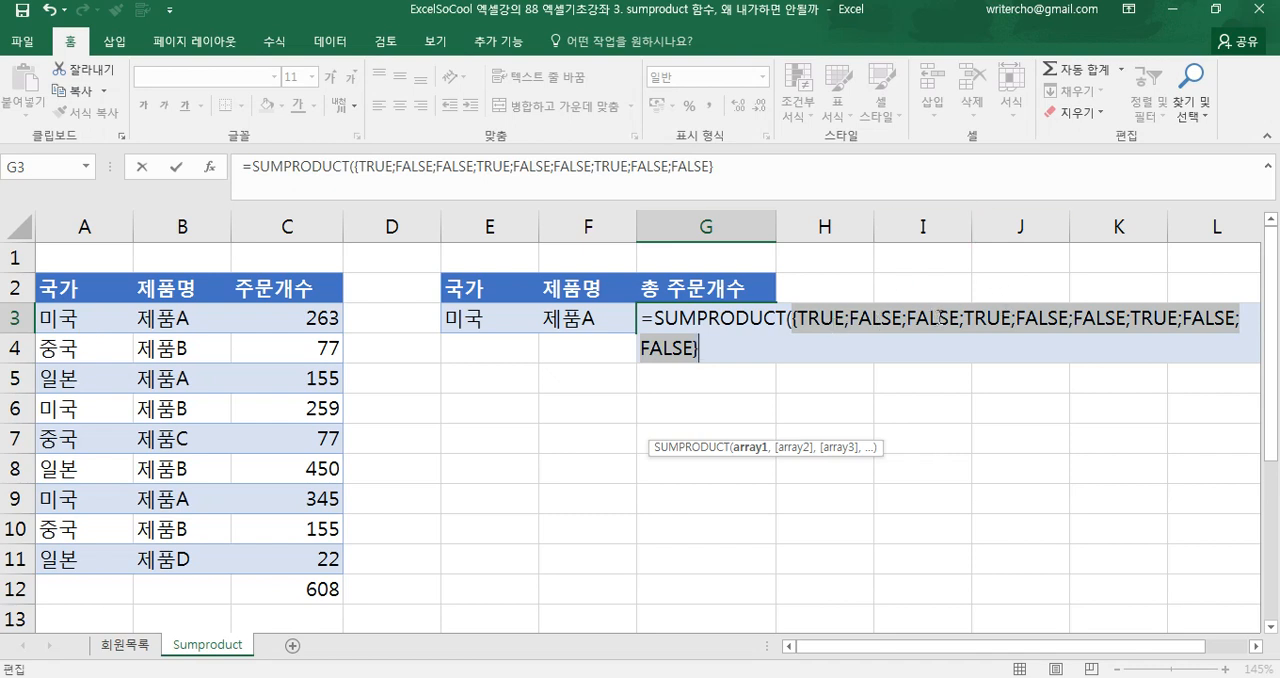
key(ctrl+z)
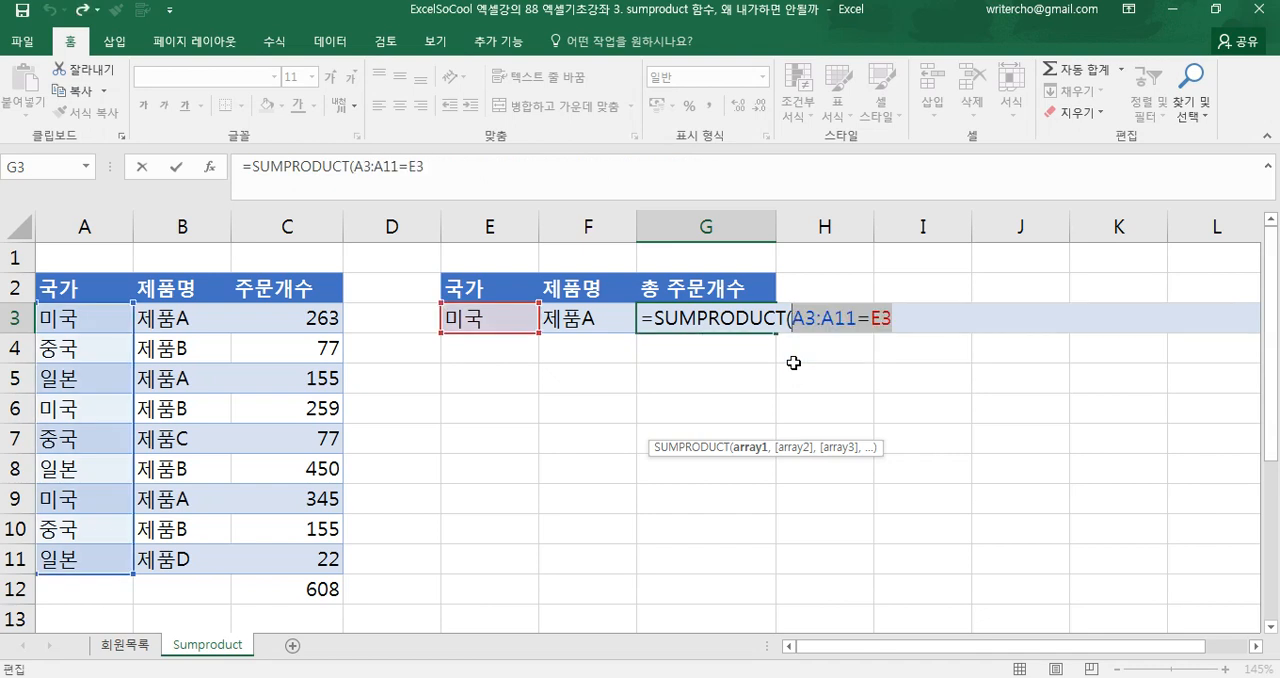
click(904, 321)
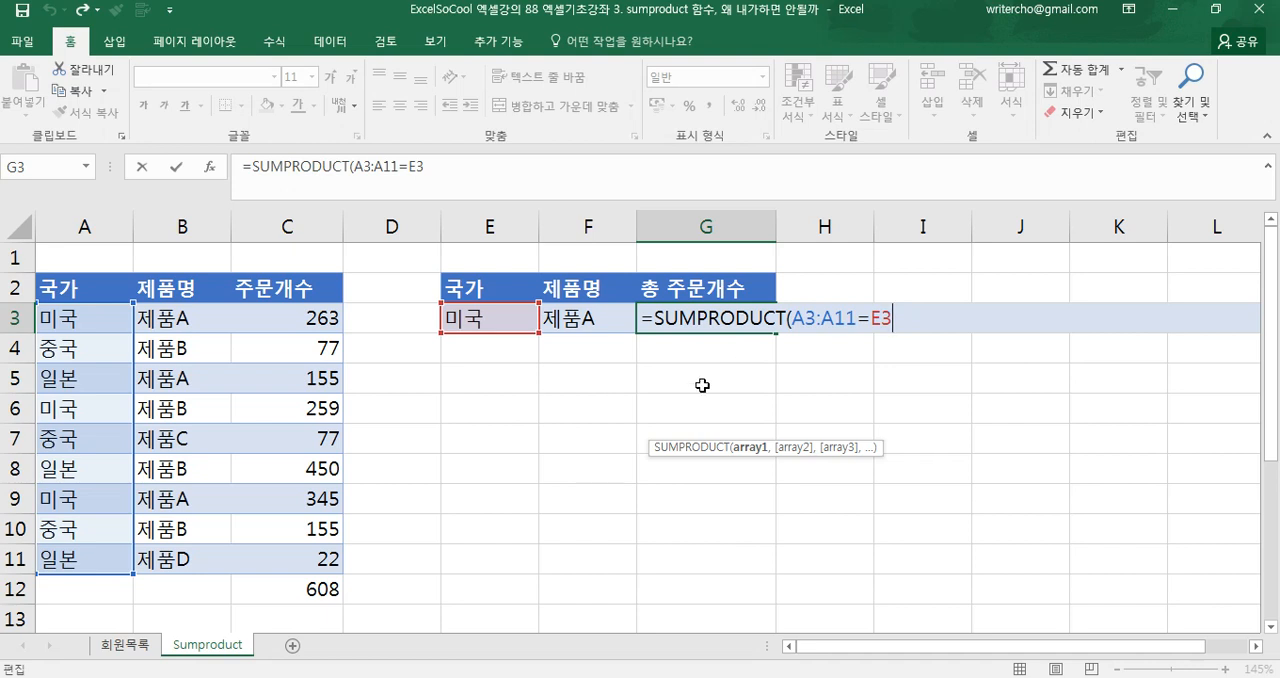
drag(786, 320, 903, 325)
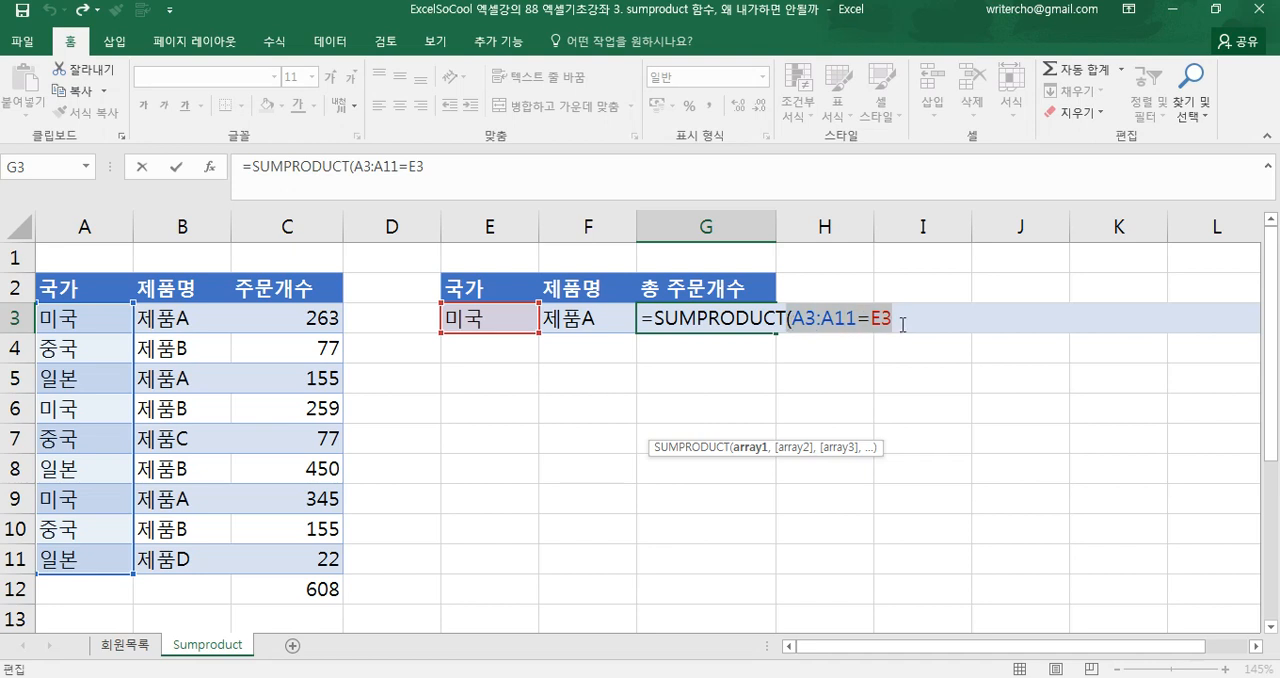
click(903, 325)
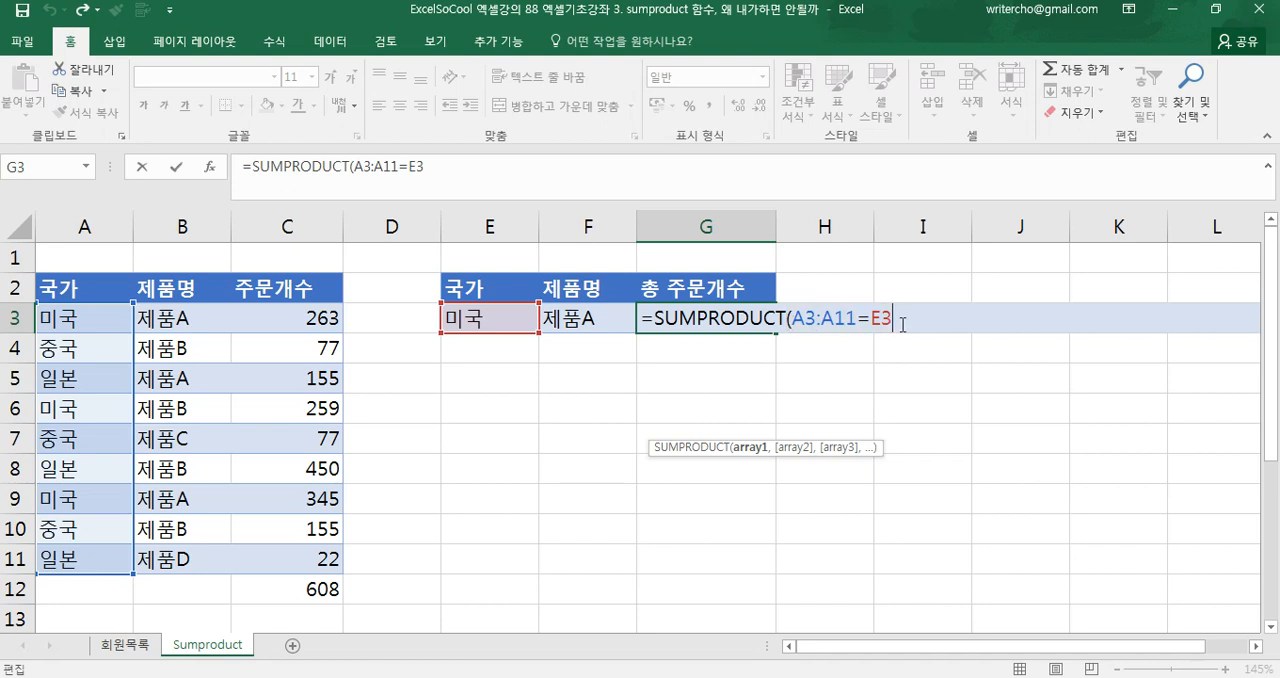
Add the product condition B3:B11=F3 as the second array of the SUMPRODUCT formula
text(,)
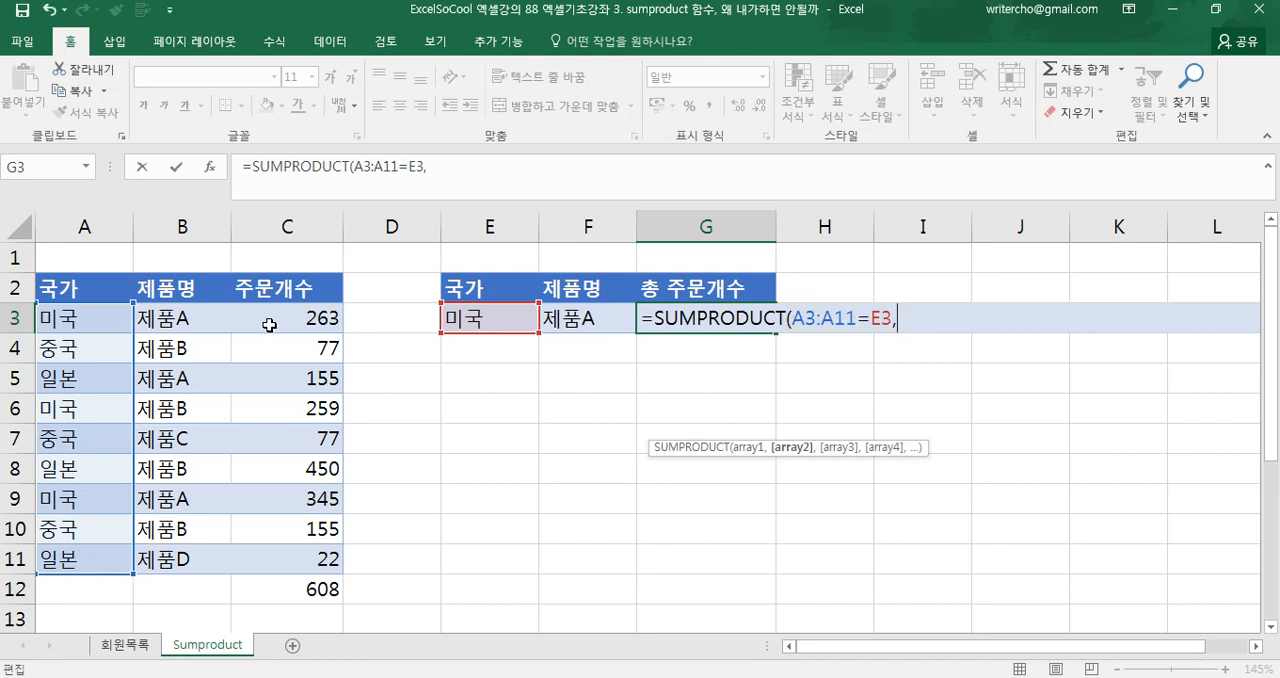
drag(215, 328, 160, 551)
text(=)
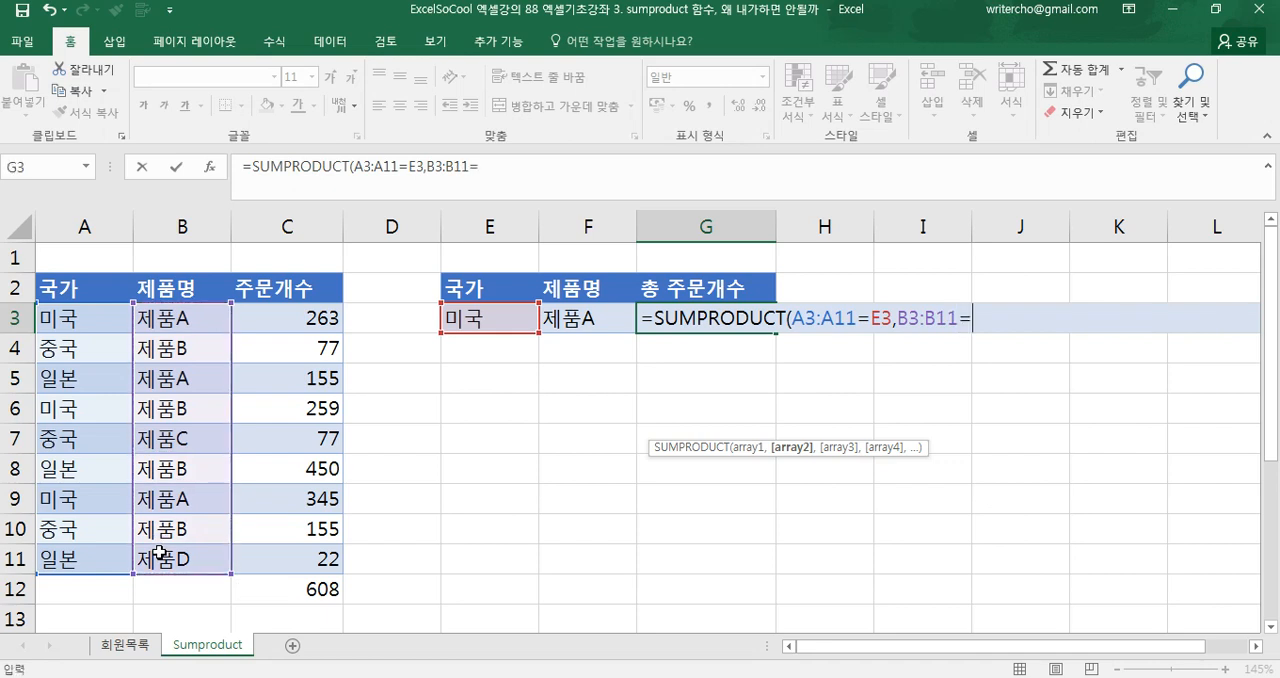
click(617, 326)
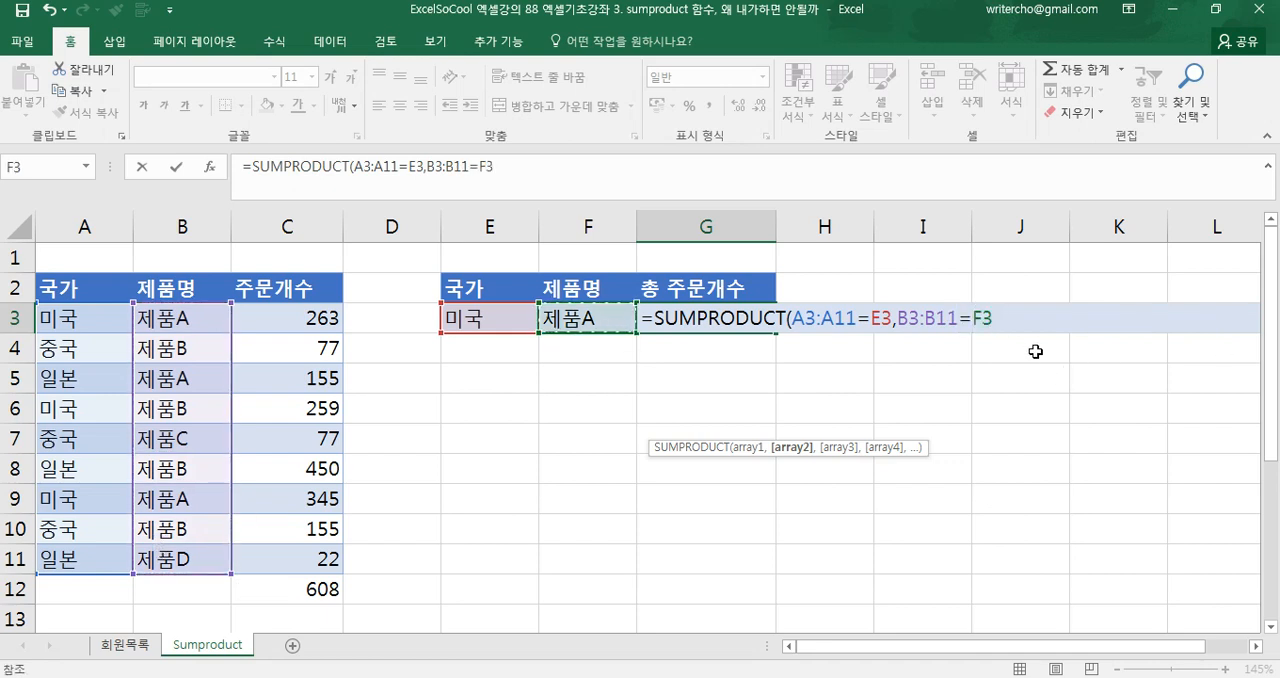
Evaluate the B3:B11=F3 condition inside the formula to examine its array, and restore the original expression
double_click(984, 318)
drag(951, 320, 899, 327)
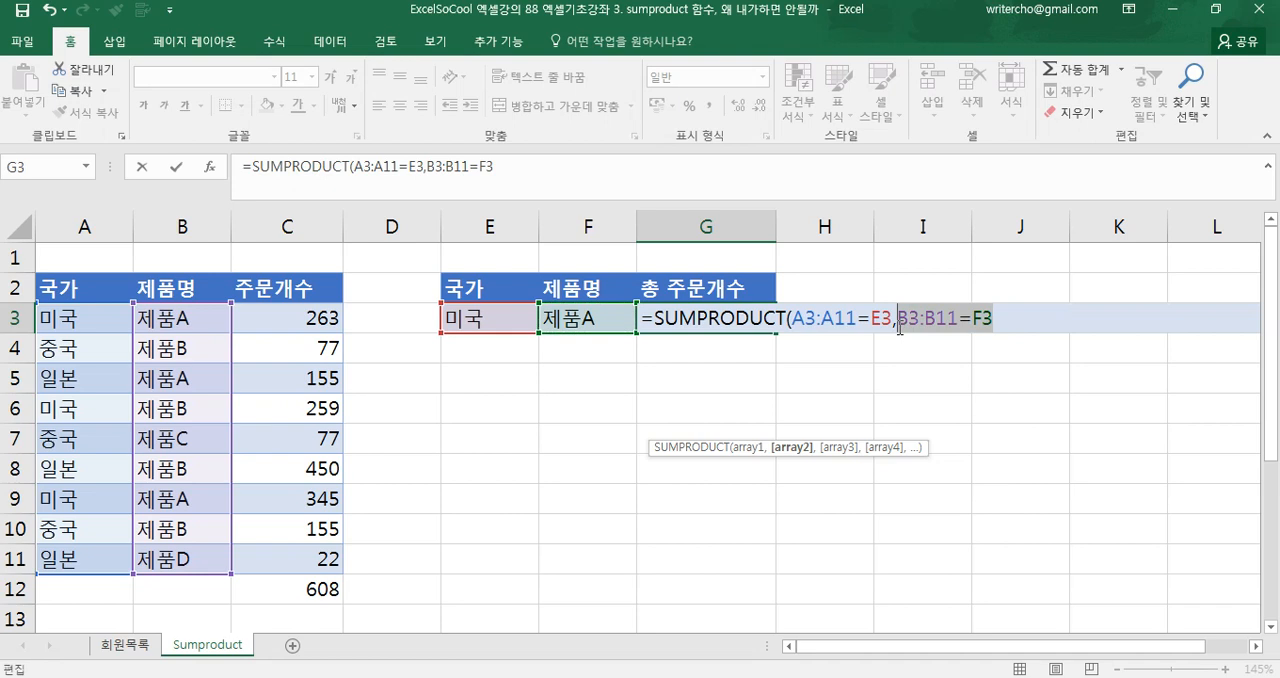
key(F9)
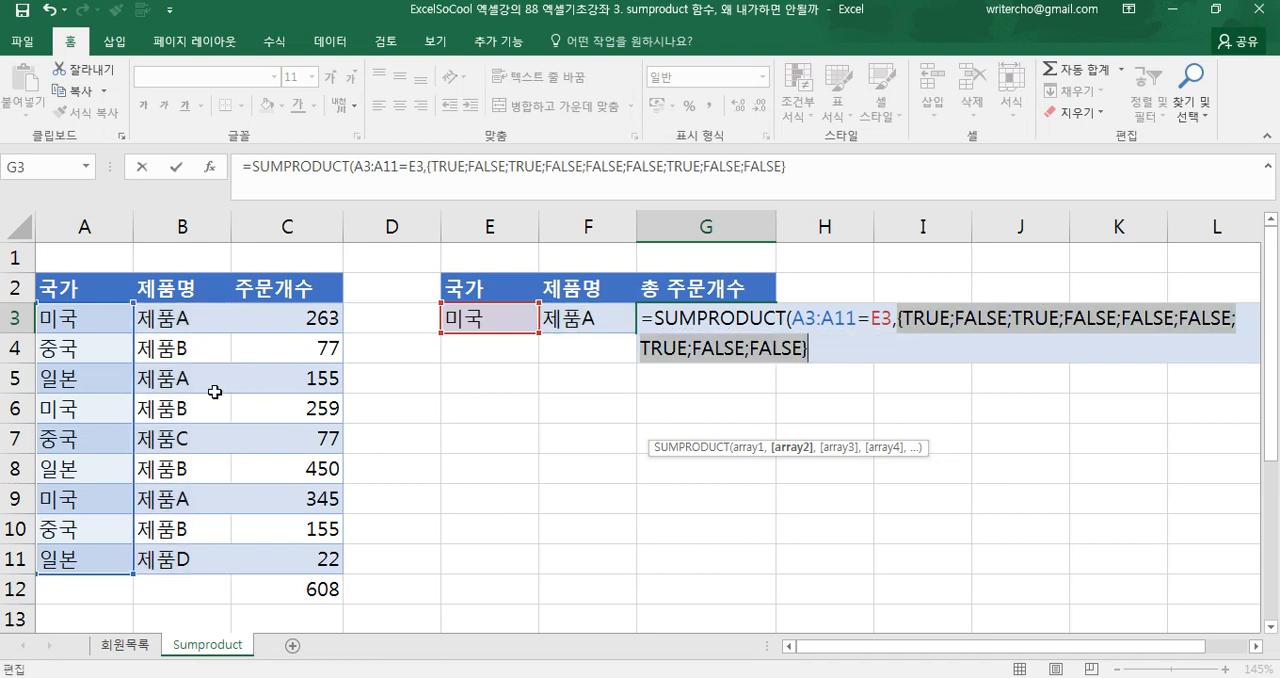
key(ctrl+z)
click(1016, 318)
Add the order quantity range C3:C11 as the third array of the SUMPRODUCT formula
text(,)
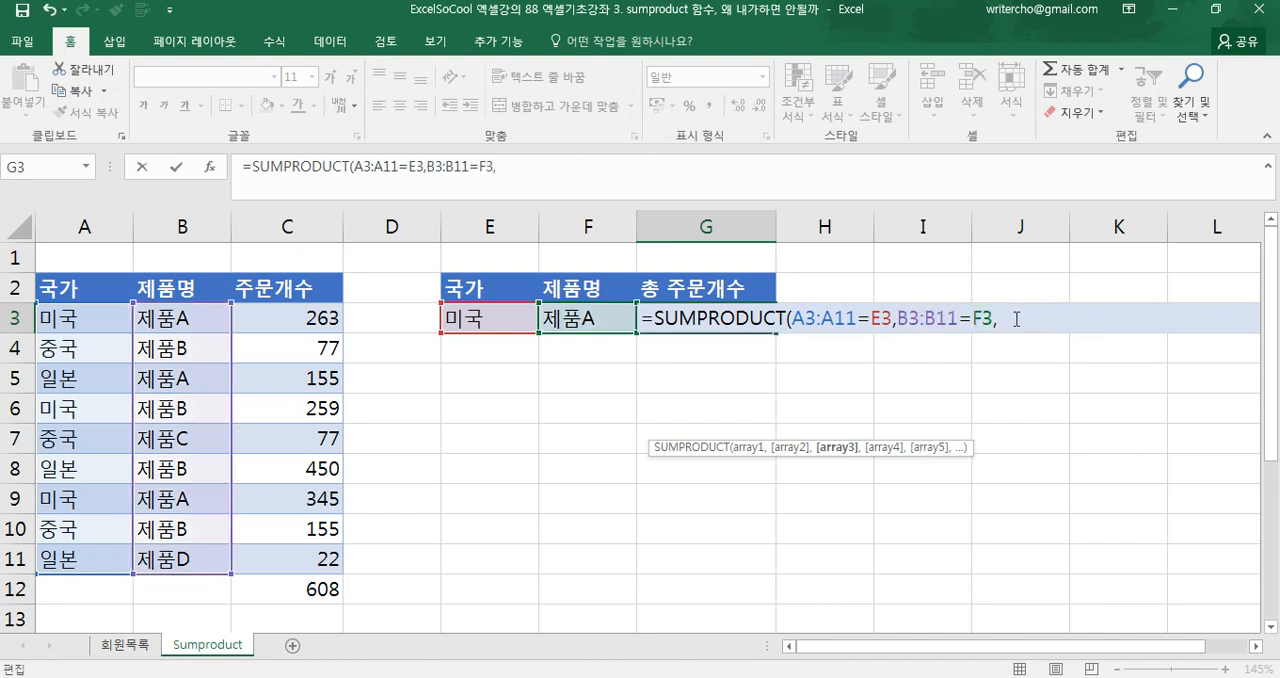
drag(297, 322, 257, 565)
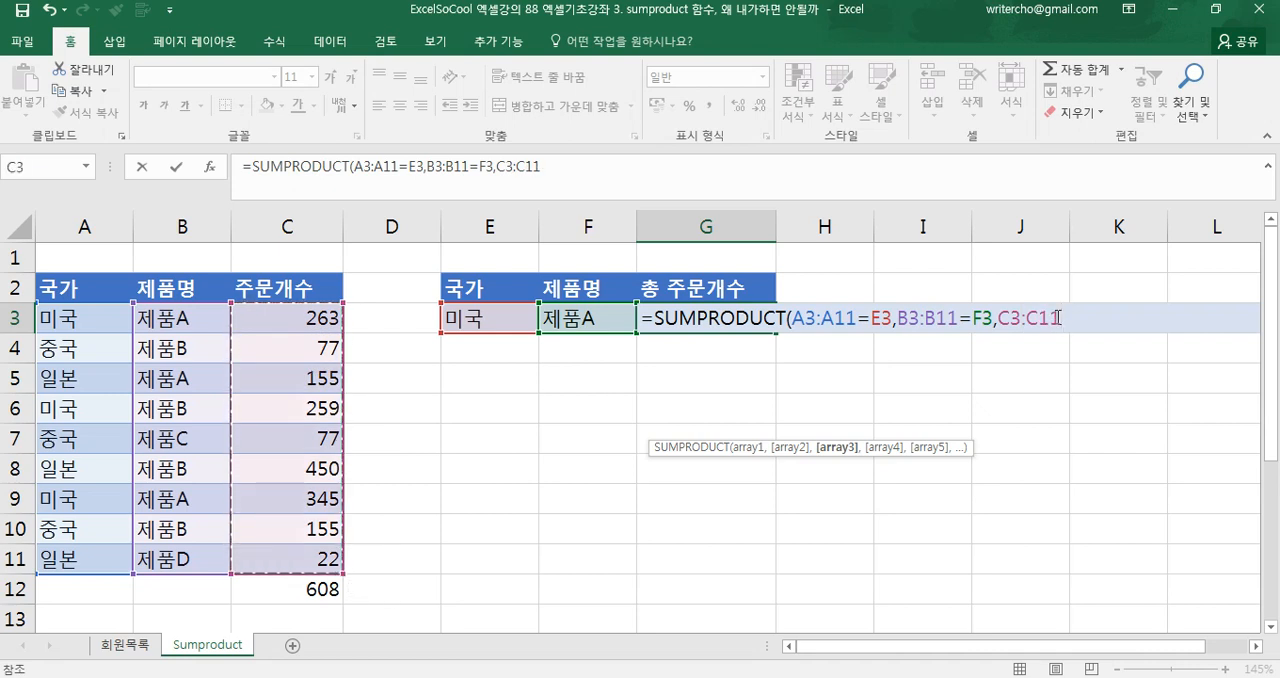
drag(1058, 318, 998, 318)
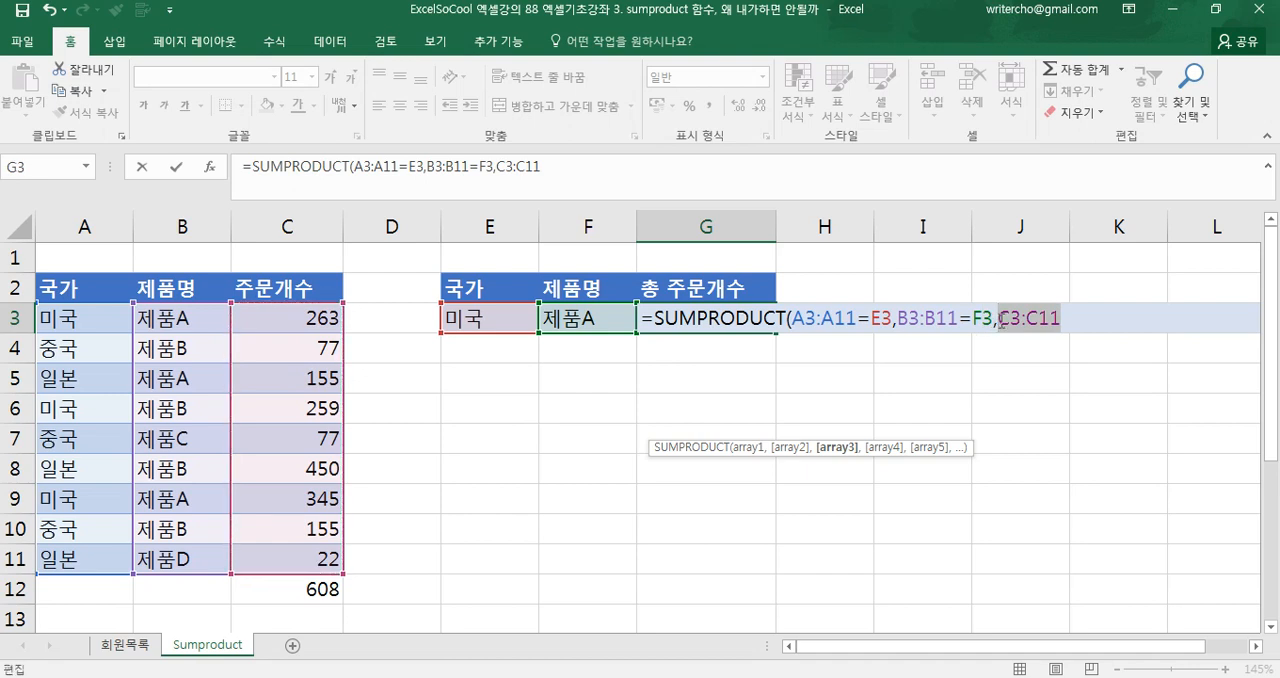
text(9)
key(BackSpace)
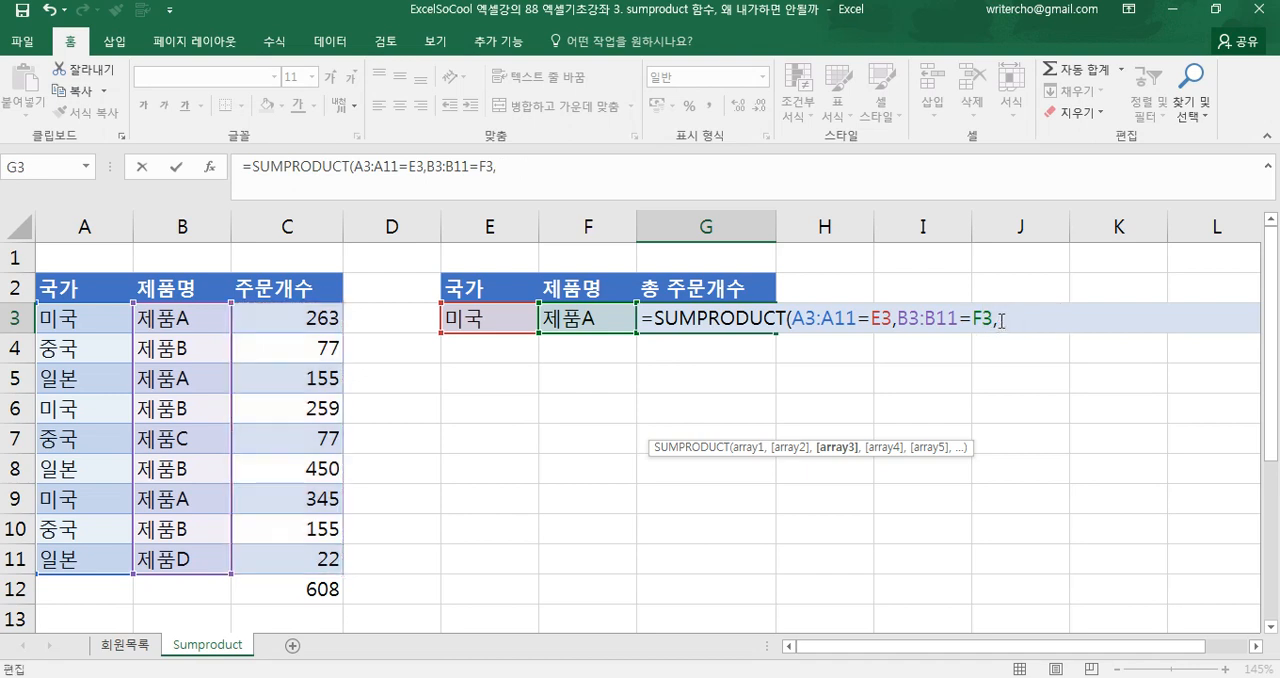
drag(314, 322, 326, 555)
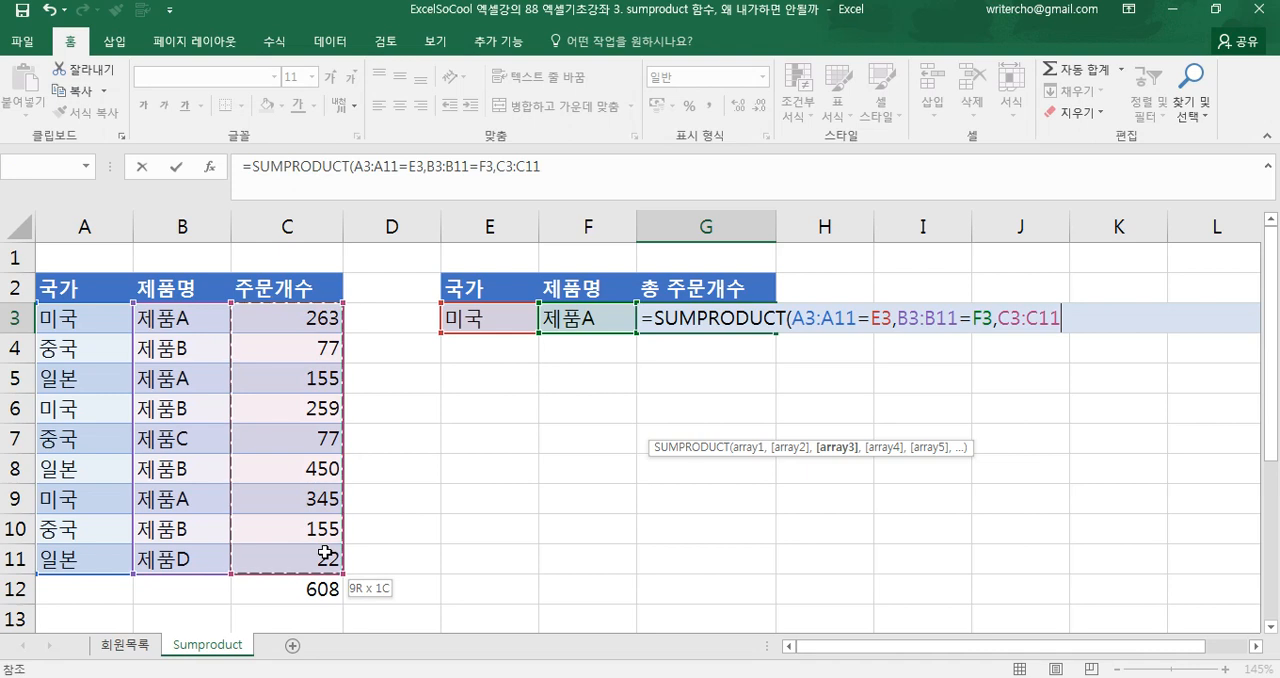
Evaluate the C3:C11 range inside the formula to examine its quantities, and restore the reference
drag(1061, 318, 998, 318)
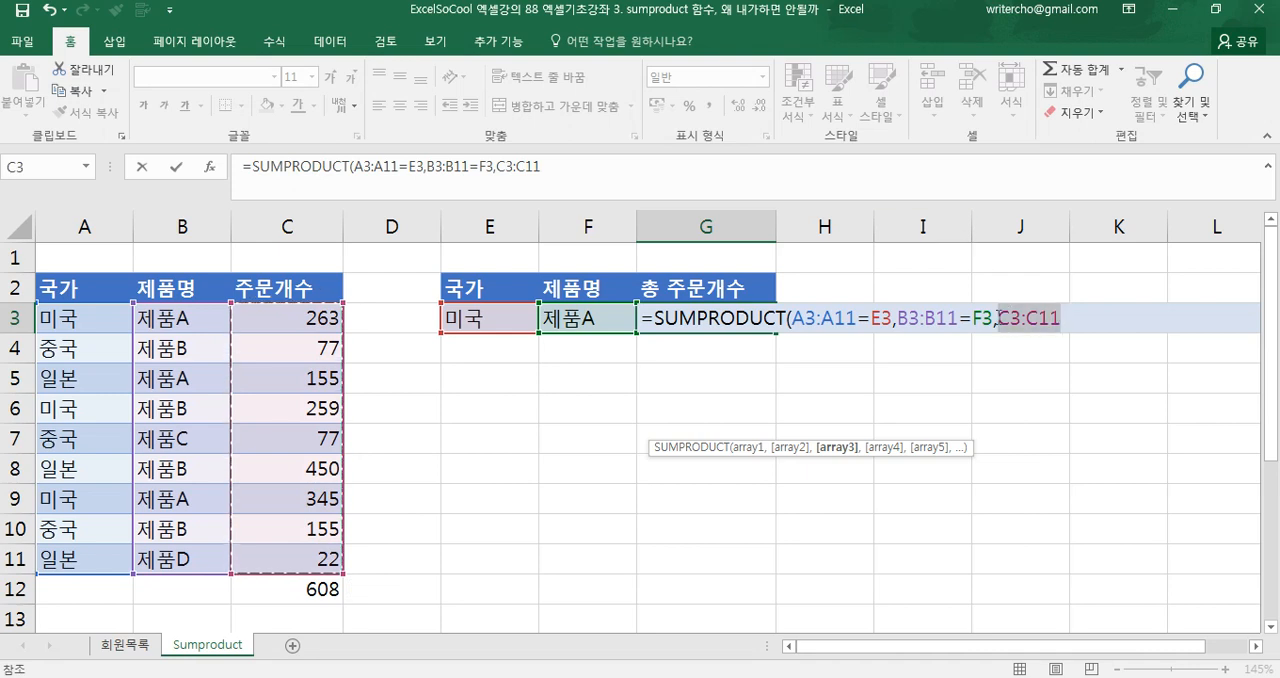
key(F9)
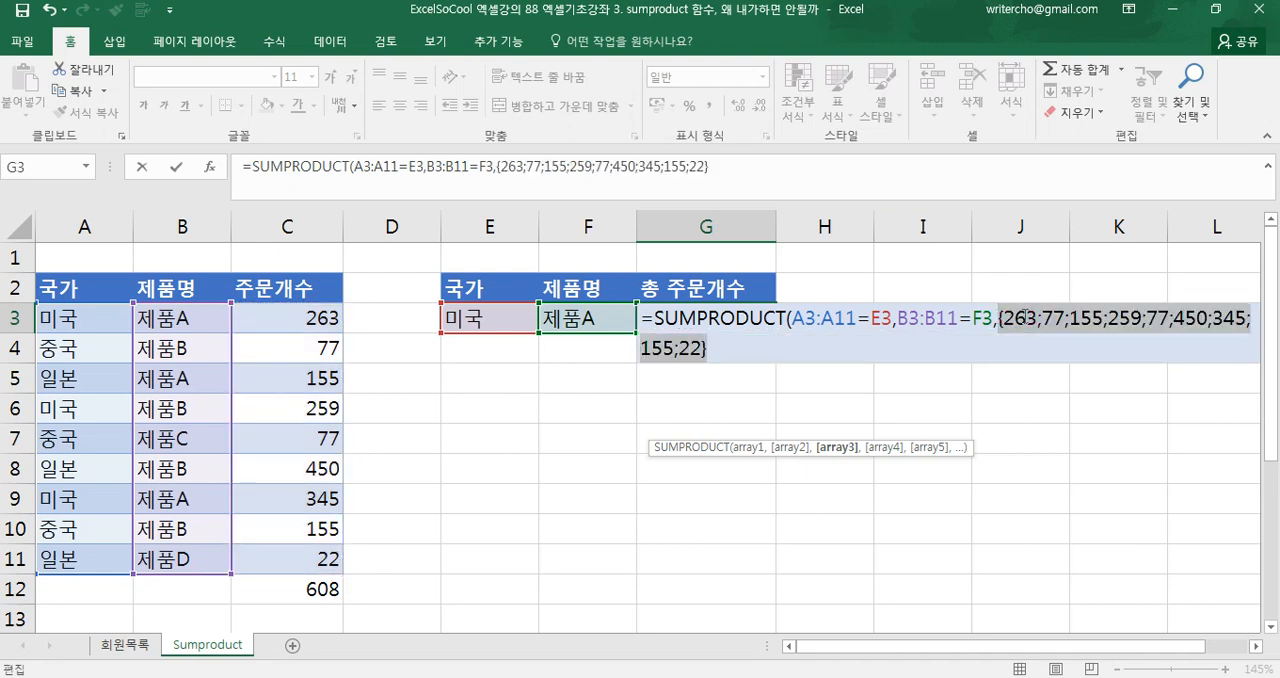
key(ctrl+z)
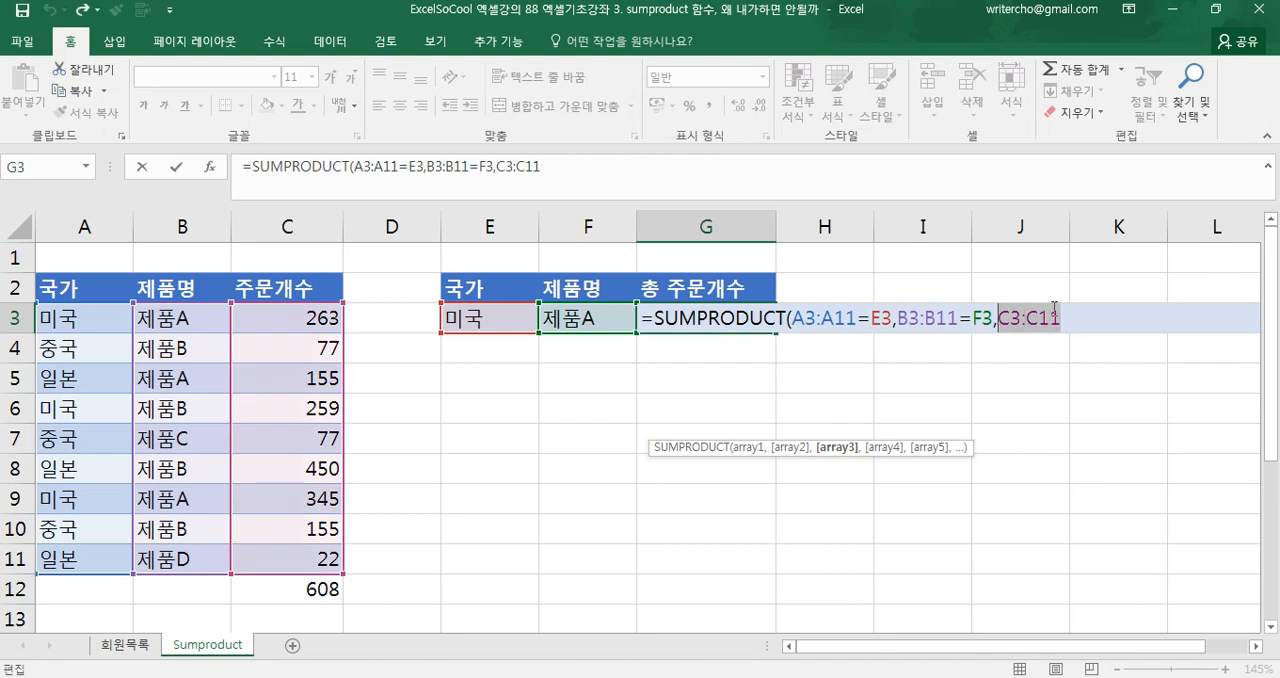
Close the parenthesis and commit =SUMPRODUCT(A3:A11=E3,B3:B11=F3,C3:C11) in G3
click(1066, 315)
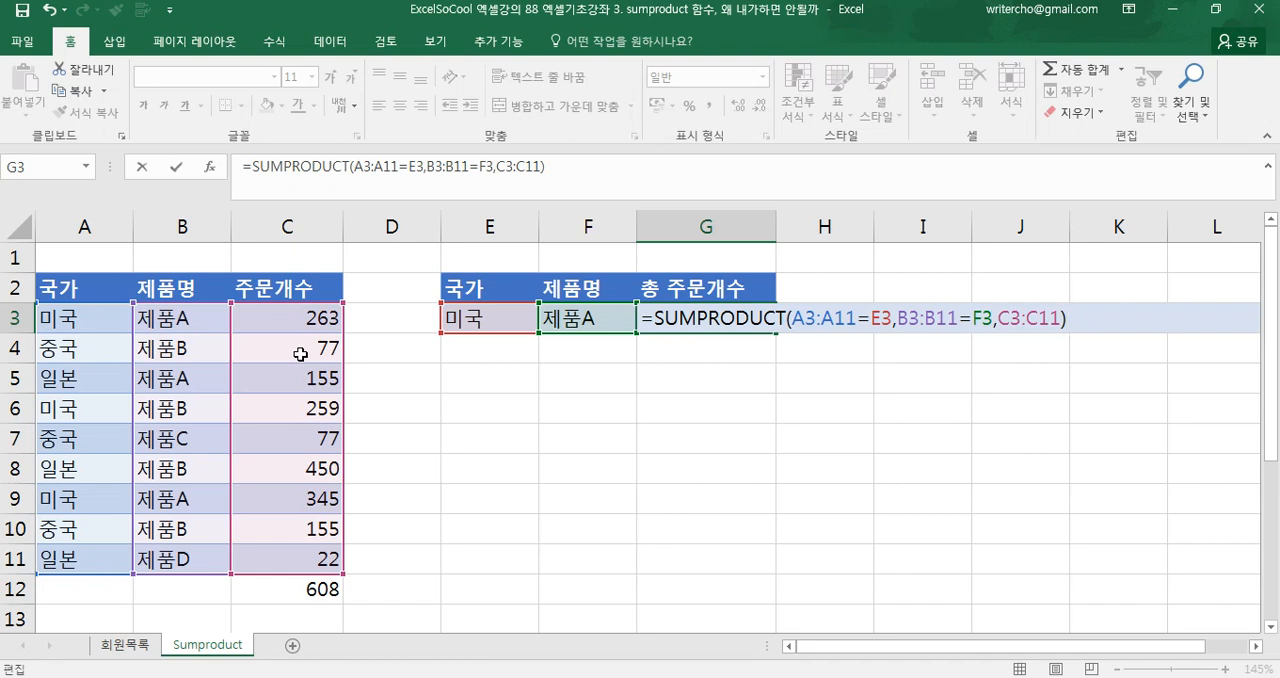
key(Return)
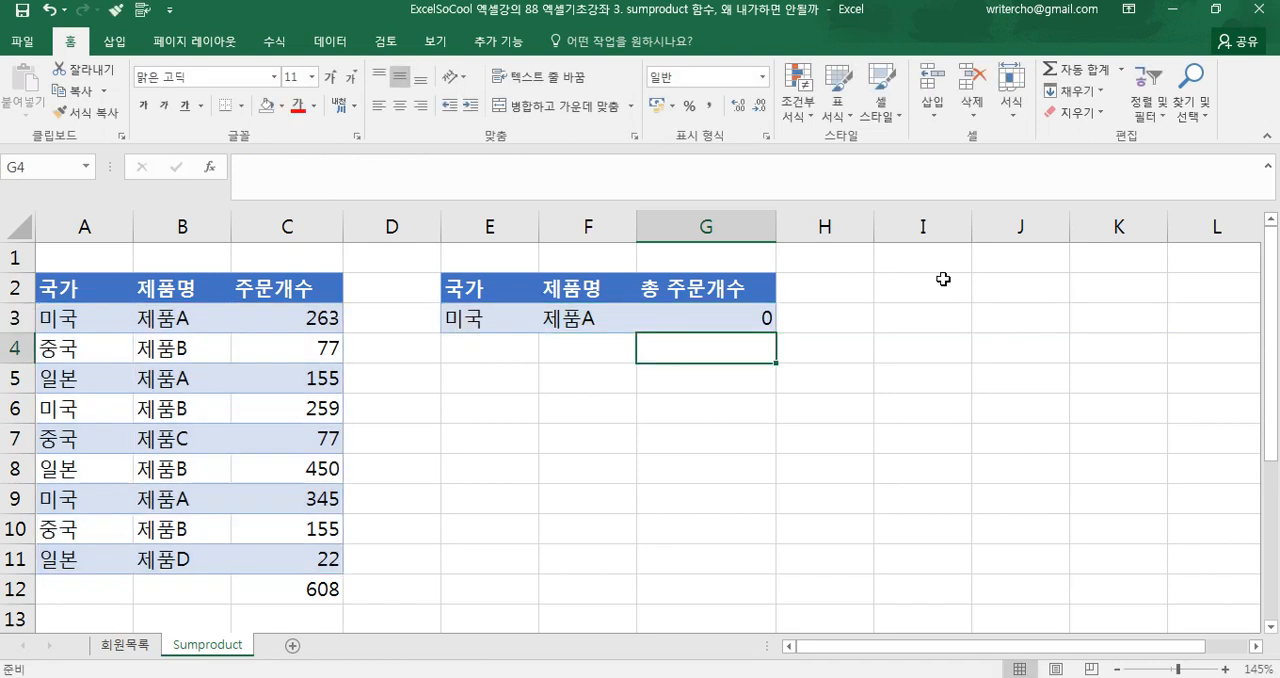
Wrap the A3:A11=E3 condition in parentheses and prefix it with -- inside the SUMPRODUCT formula in G3
click(726, 322)
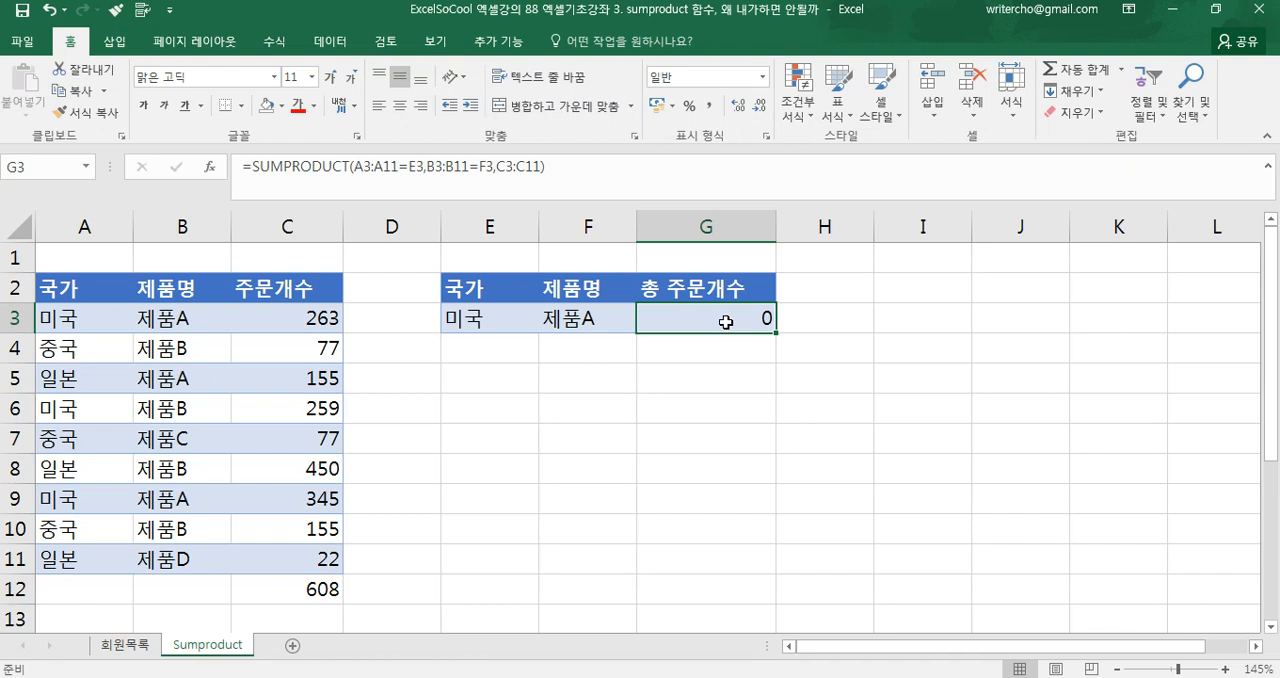
double_click(726, 322)
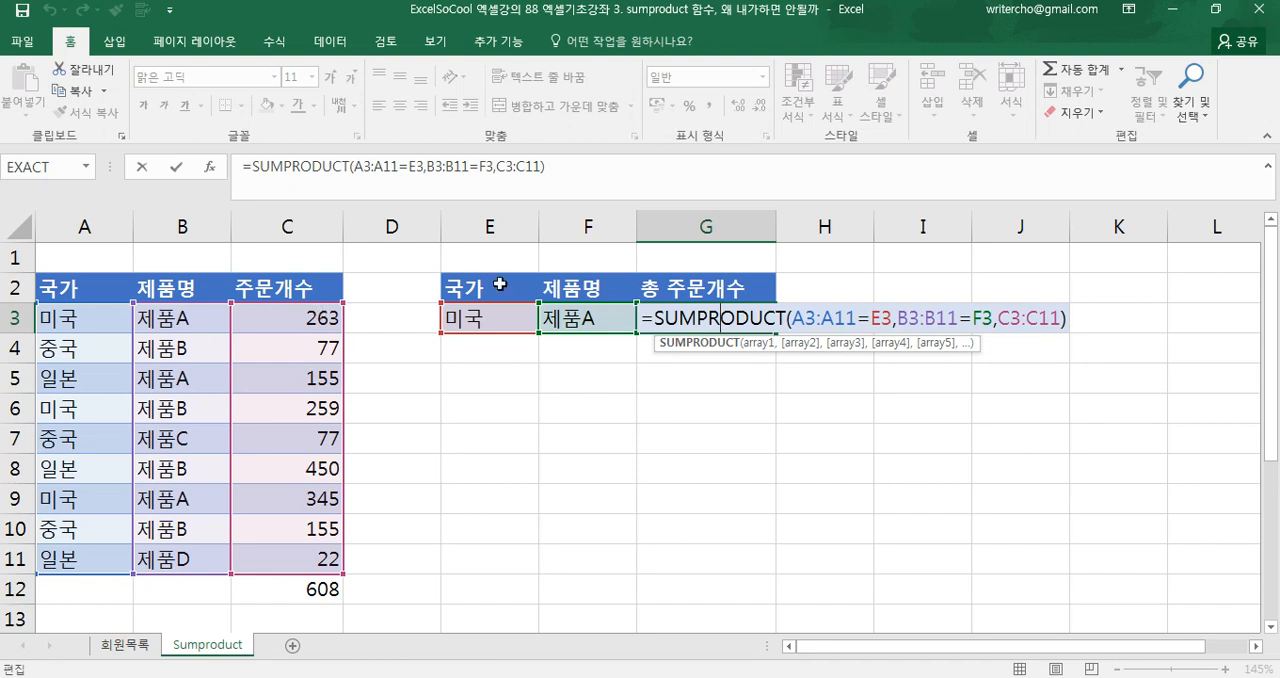
click(792, 318)
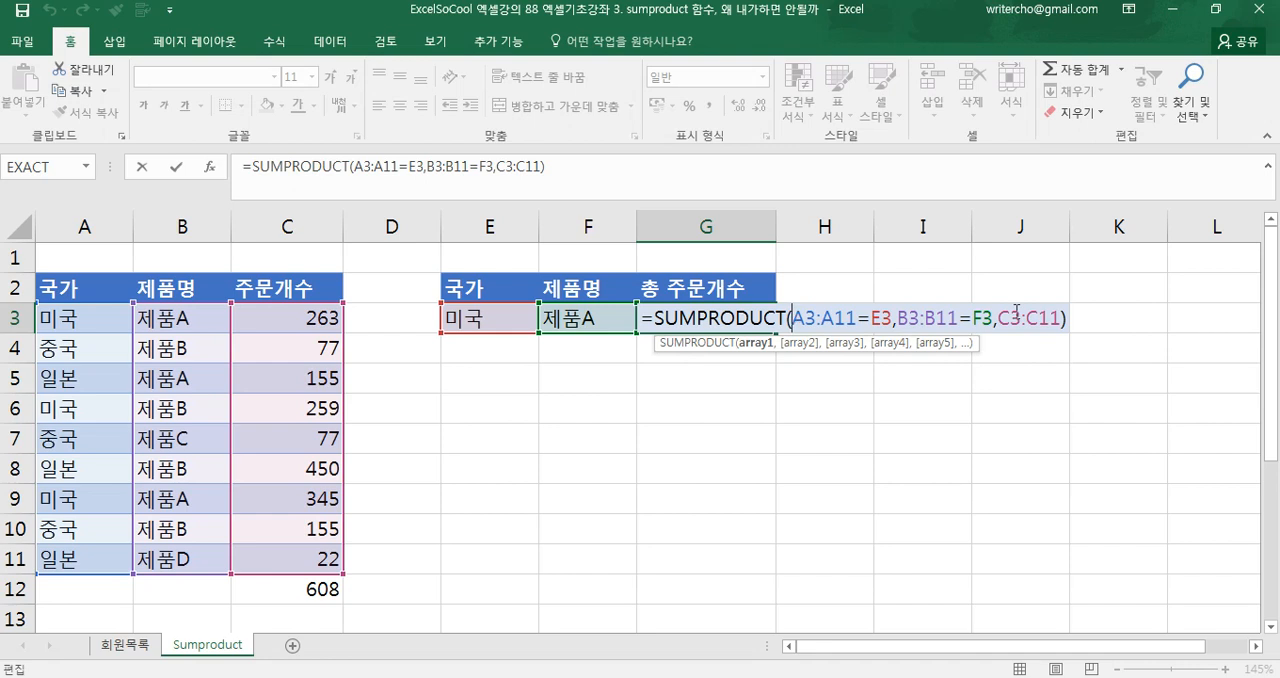
text(()
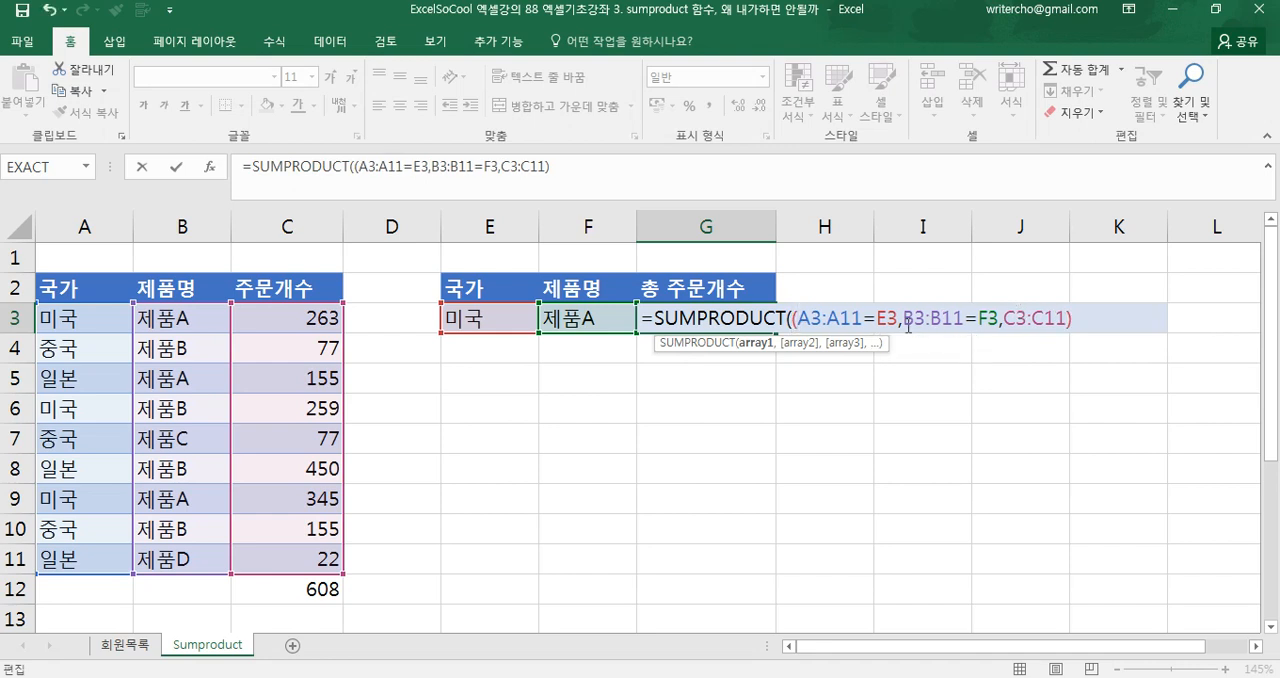
click(897, 327)
text())
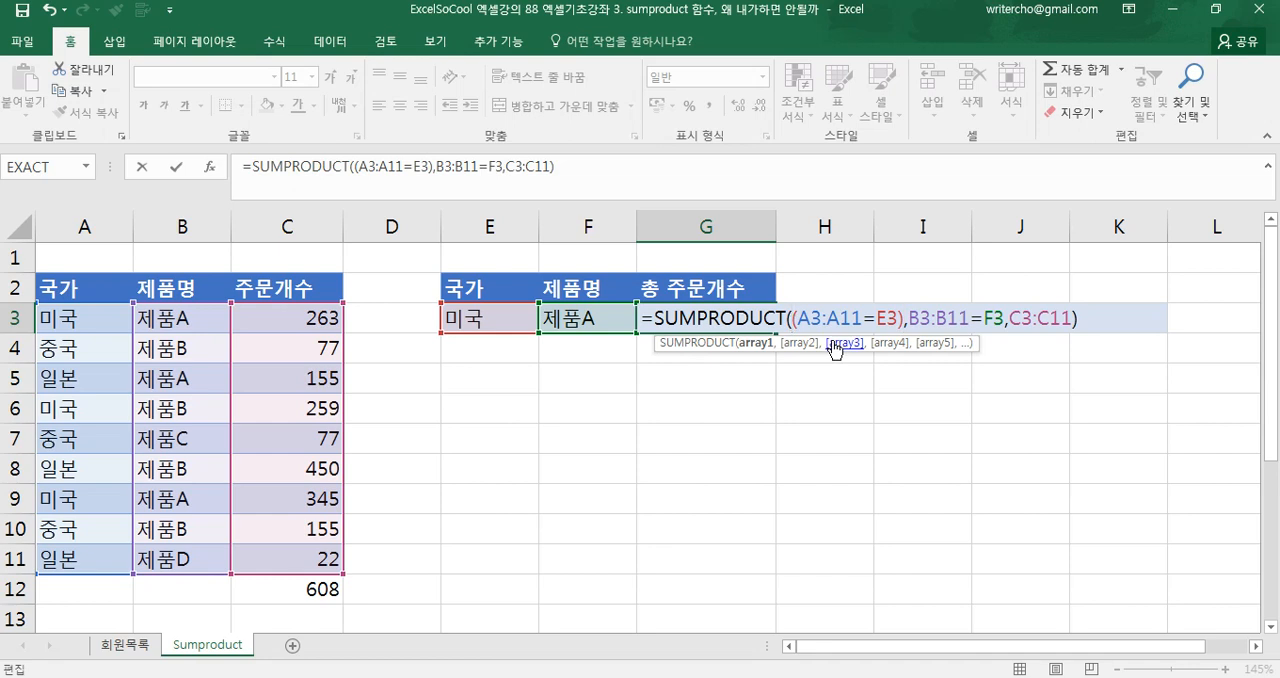
text(--)
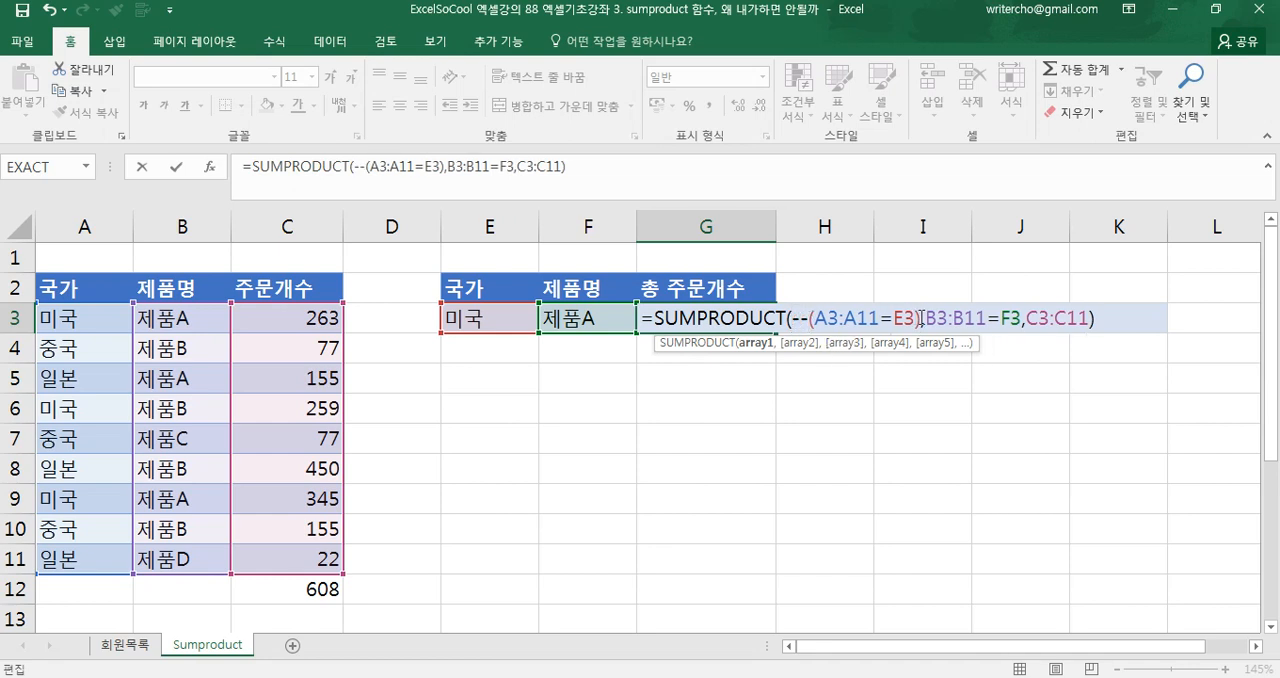
Evaluate --(A3:A11=E3) inside the formula to examine its array, and restore the original expression
drag(915, 316, 797, 326)
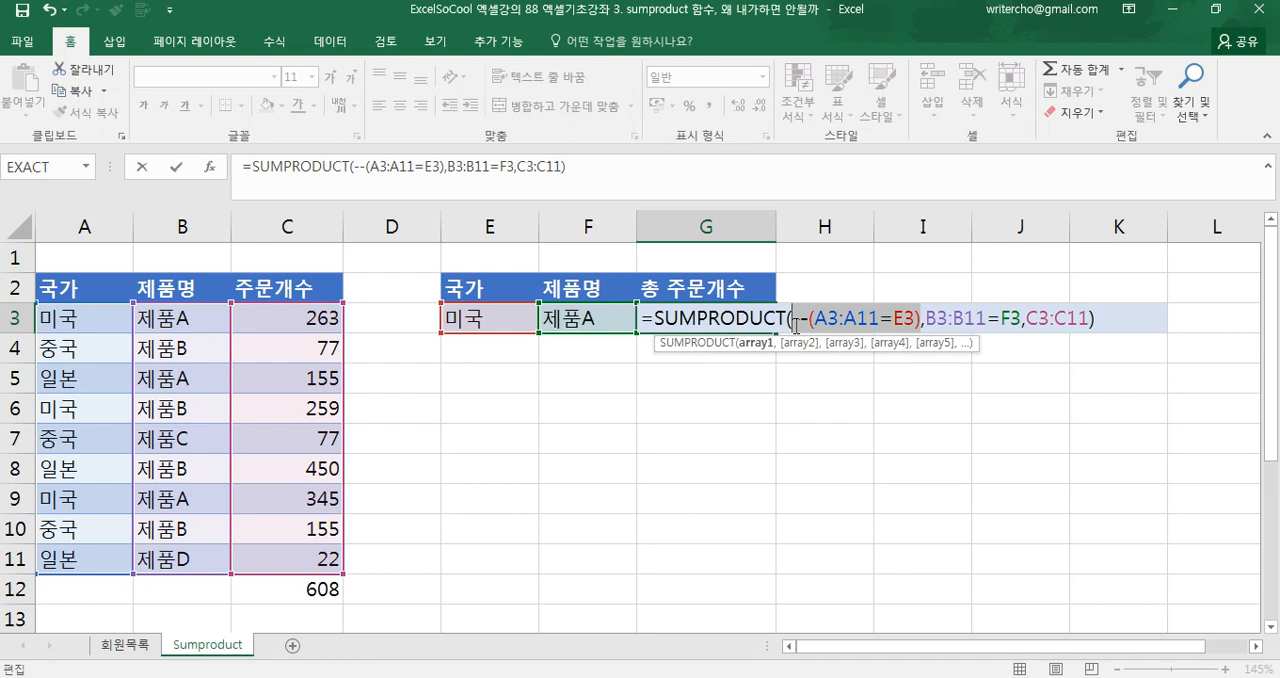
key(F9)
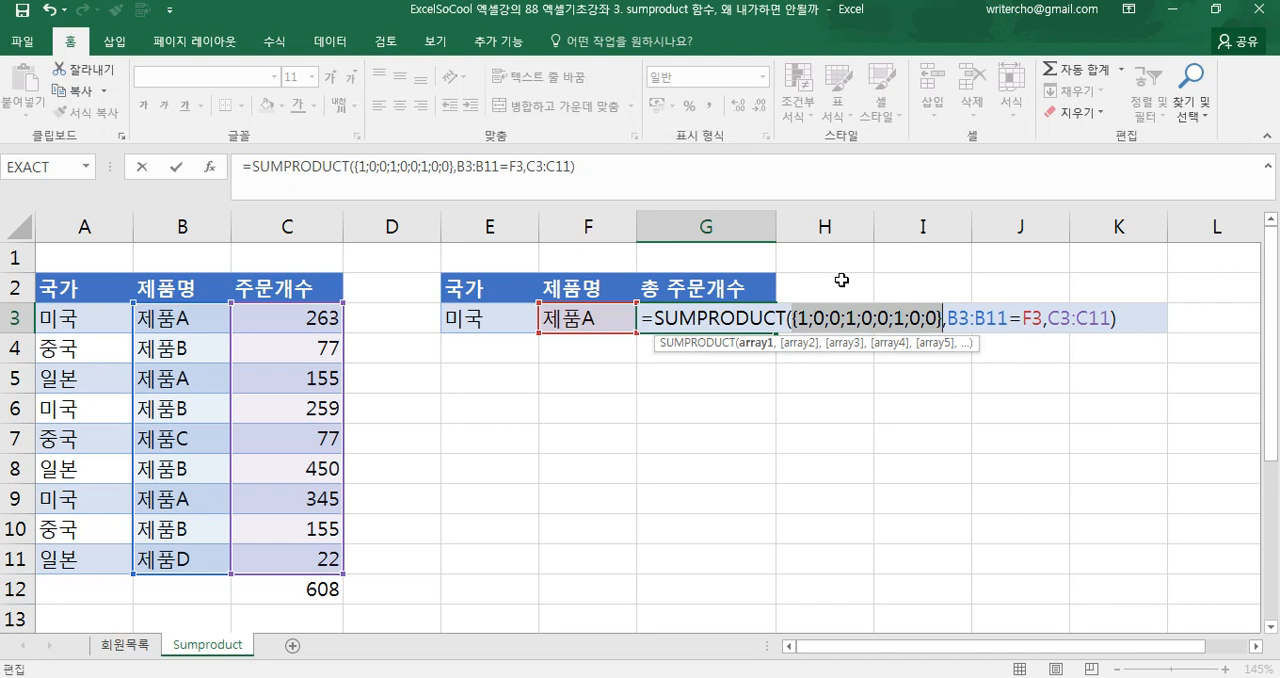
key(ctrl+z)
Convert the second condition to --(B3:B11=F3) and commit =SUMPRODUCT(--(A3:A11=E3),--(B3:B11=F3),C3:C11) in G3
click(926, 318)
text(--()
click(1040, 318)
text())
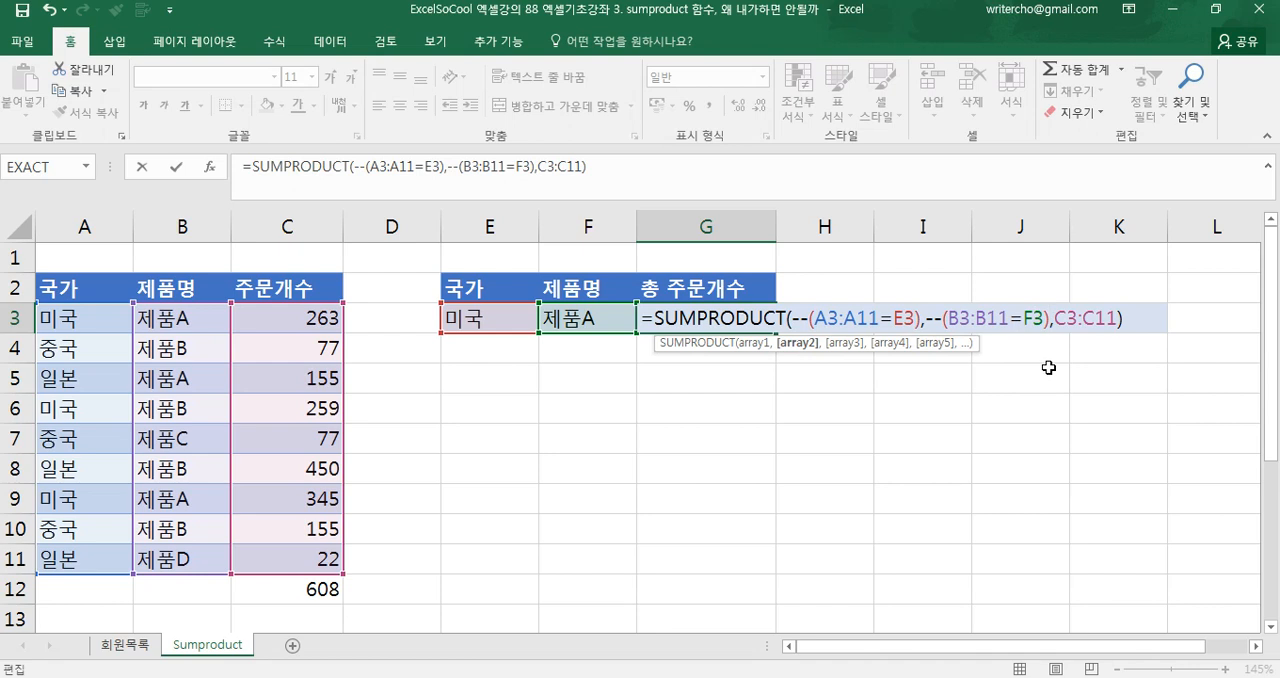
key(Return)
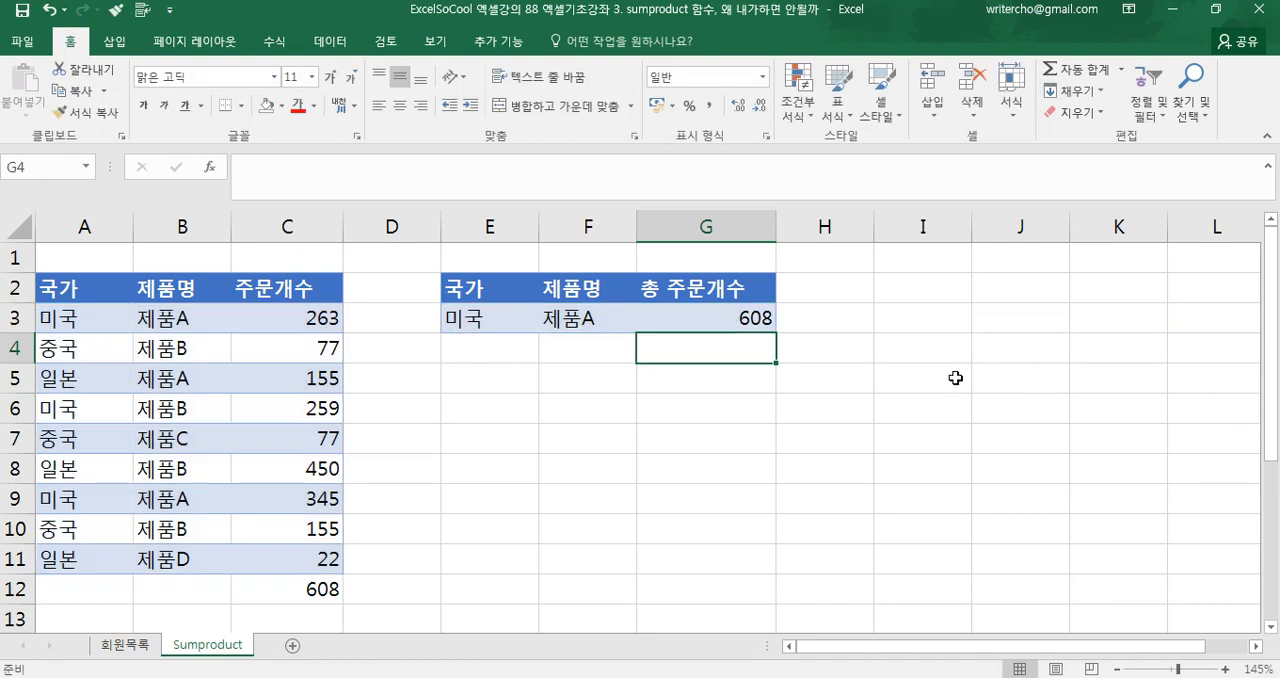
Review the formula in G3 and its source ranges A3:A11, B3:B11 and C3:C11
click(737, 322)
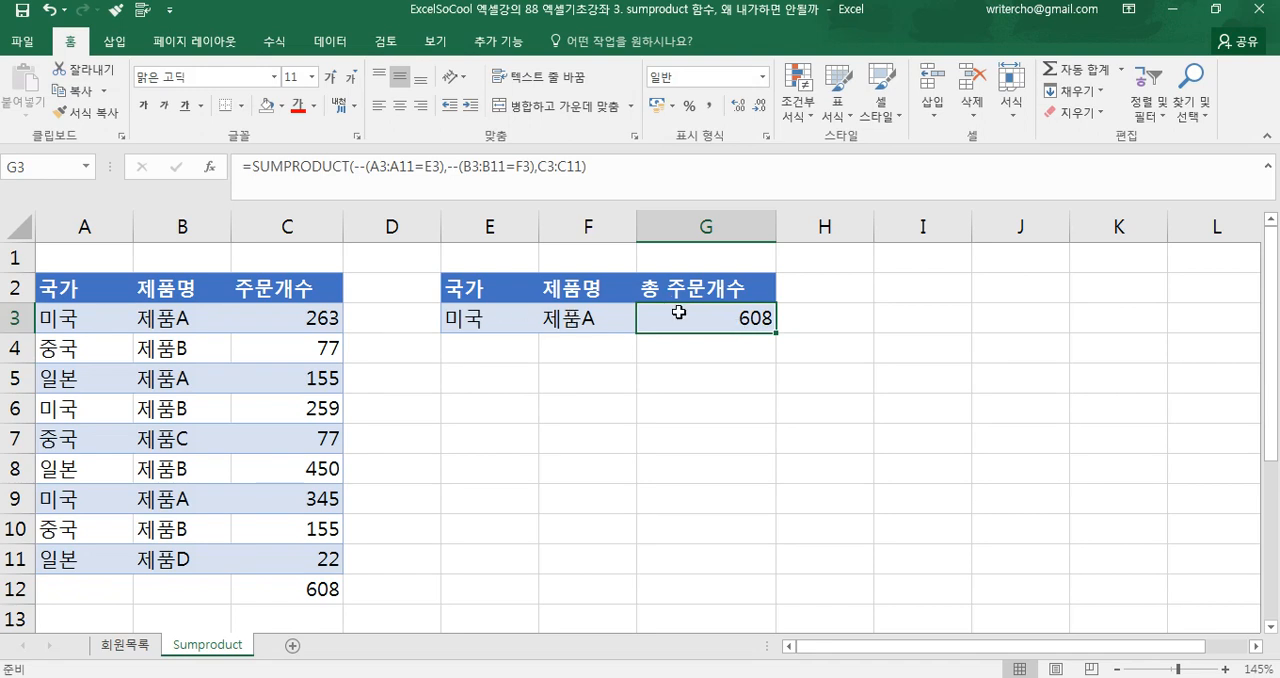
click(577, 380)
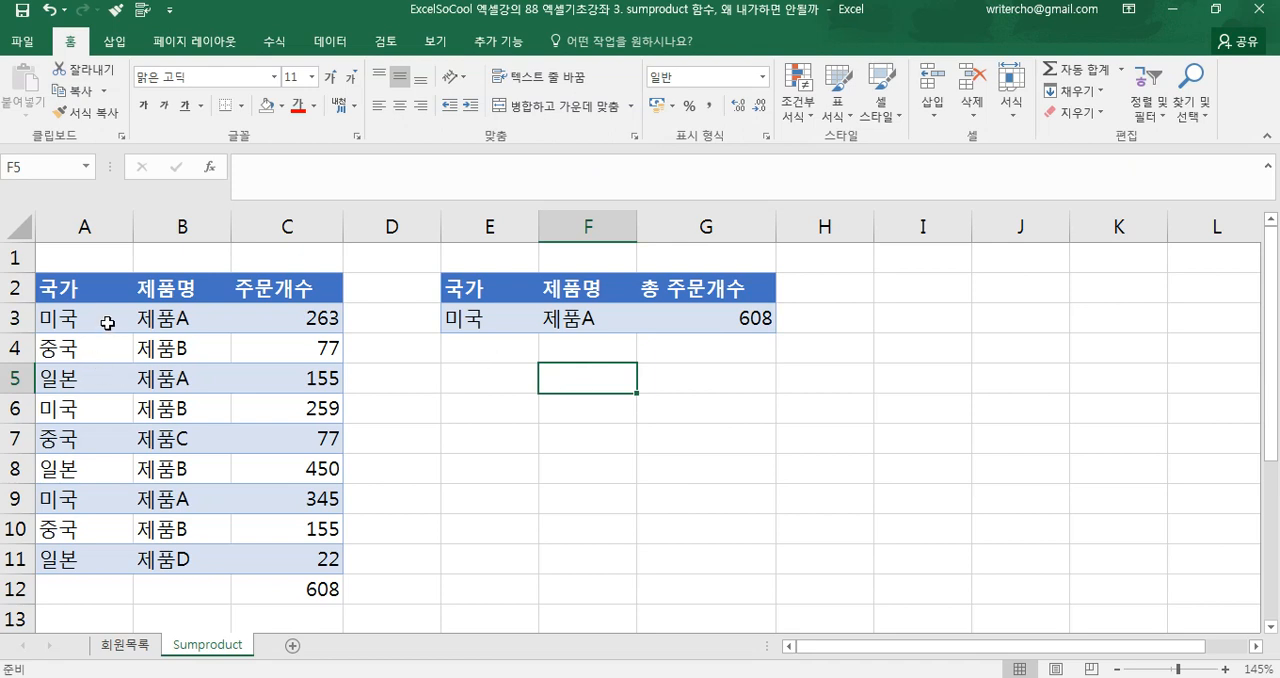
drag(97, 316, 100, 560)
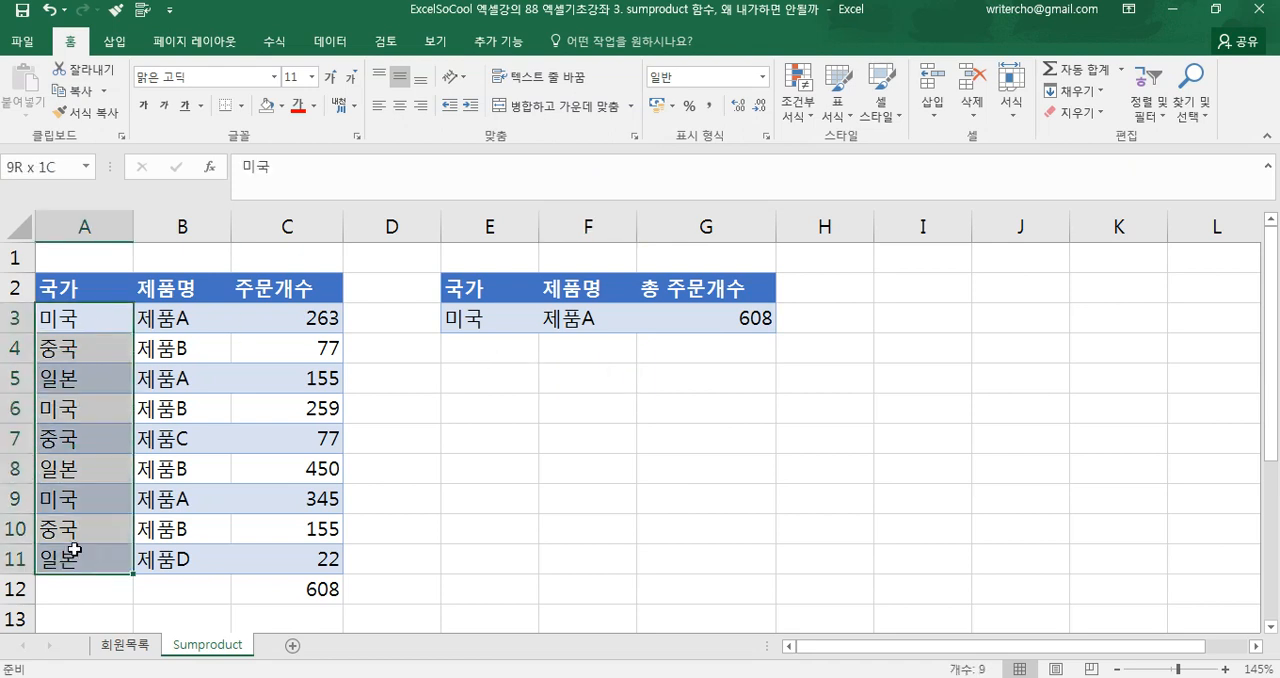
drag(198, 318, 186, 558)
drag(292, 324, 285, 552)
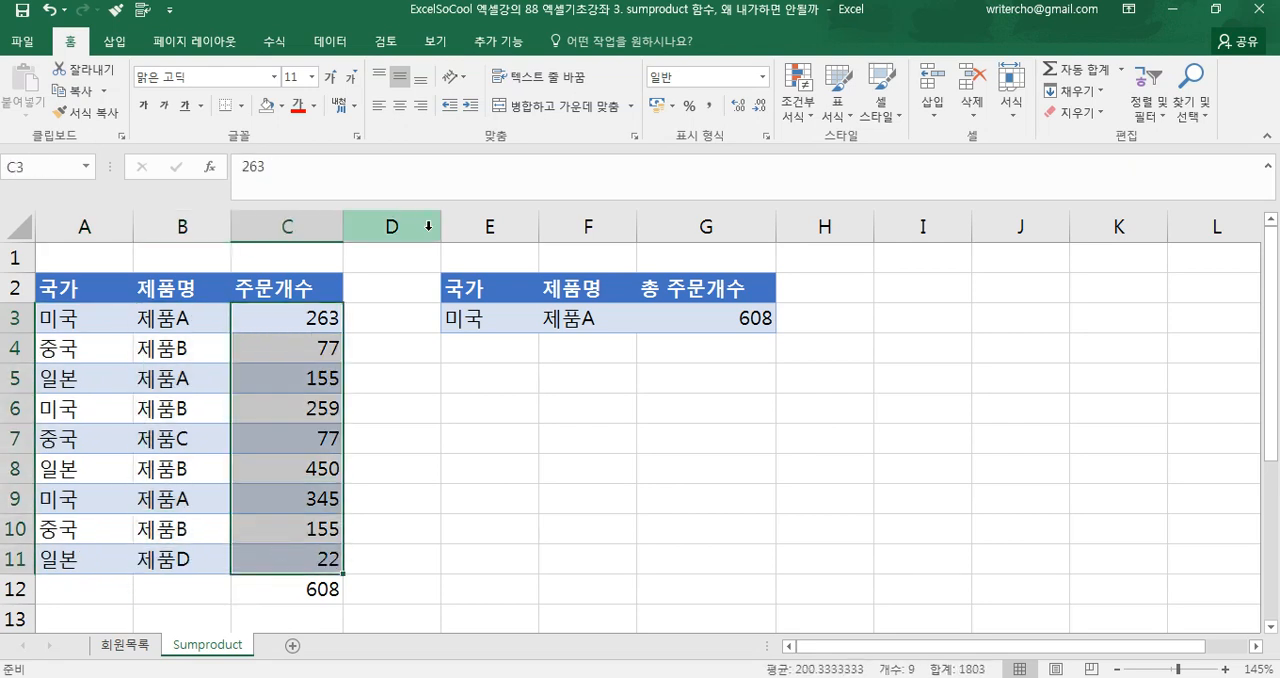
Insert two new columns directly after the 주문개수 column
click(428, 218)
key(ctrl+shift+equal)
key(ctrl+shift+equal)
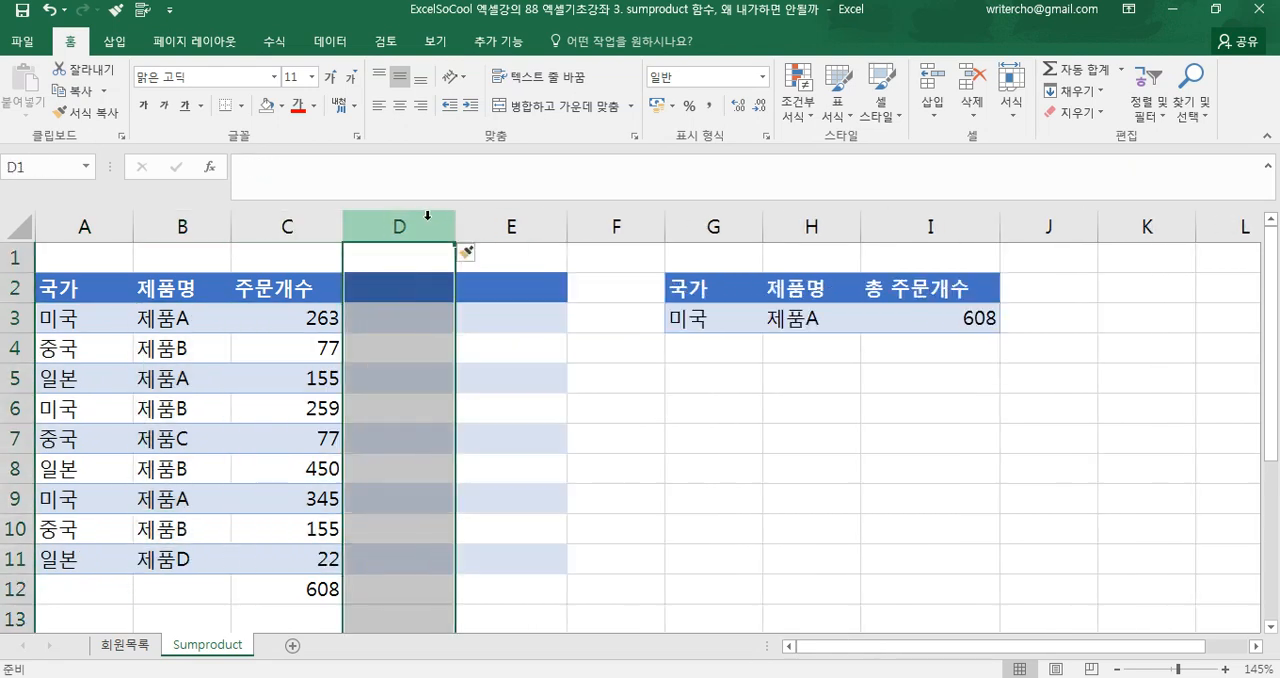
Enter the header 국가1 in cell D2
click(381, 277)
text(rn)
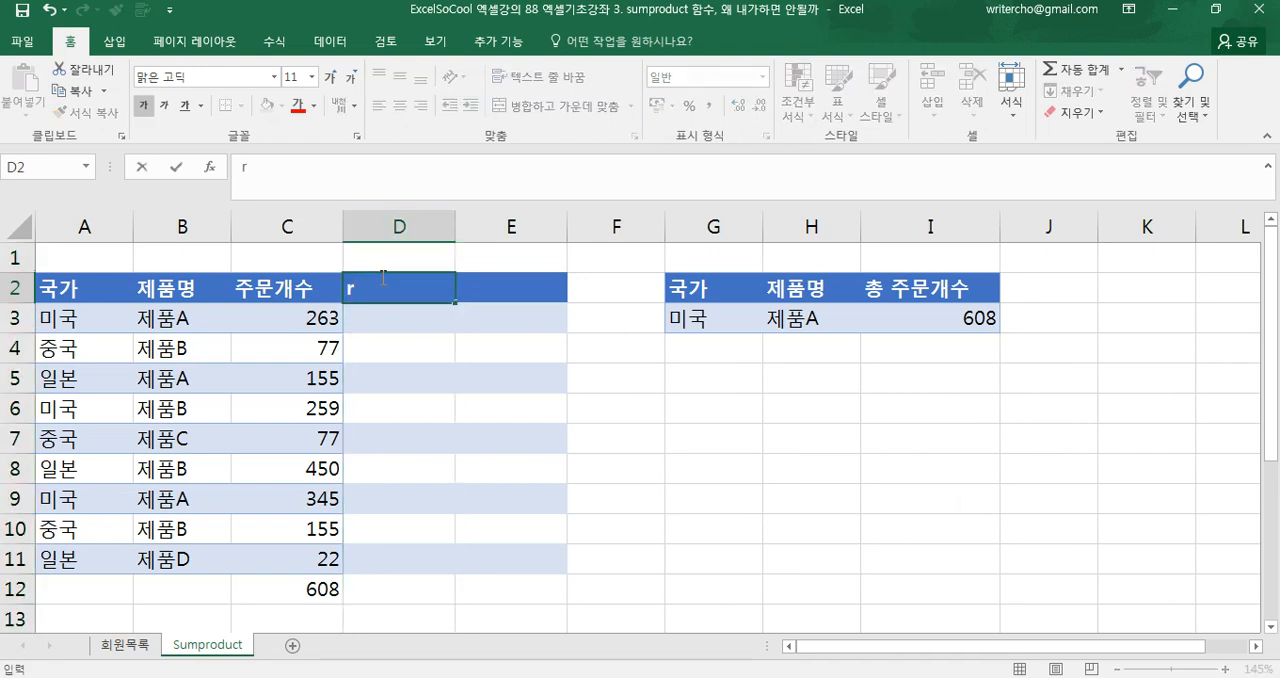
key(BackSpace)
key(BackSpace)
text(국가1)
key(Return)
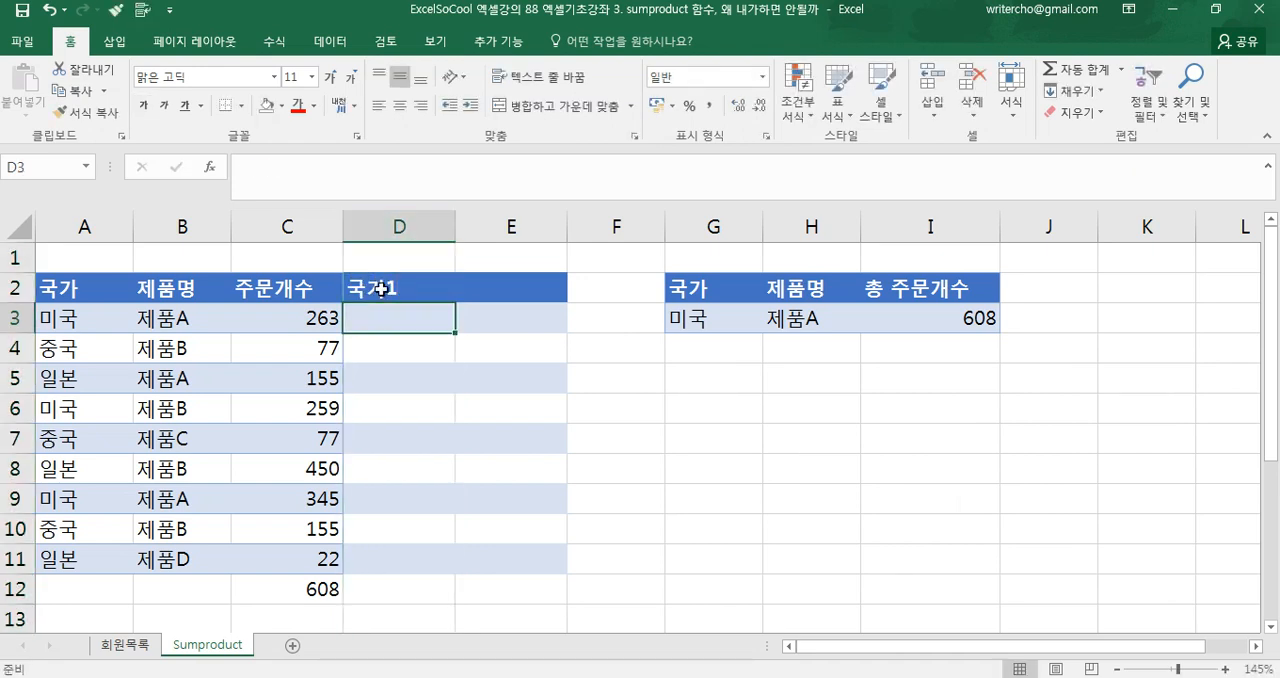
Enter =IF(A3=G3,1,0) in D3 and fill it down to D12
text(=if()
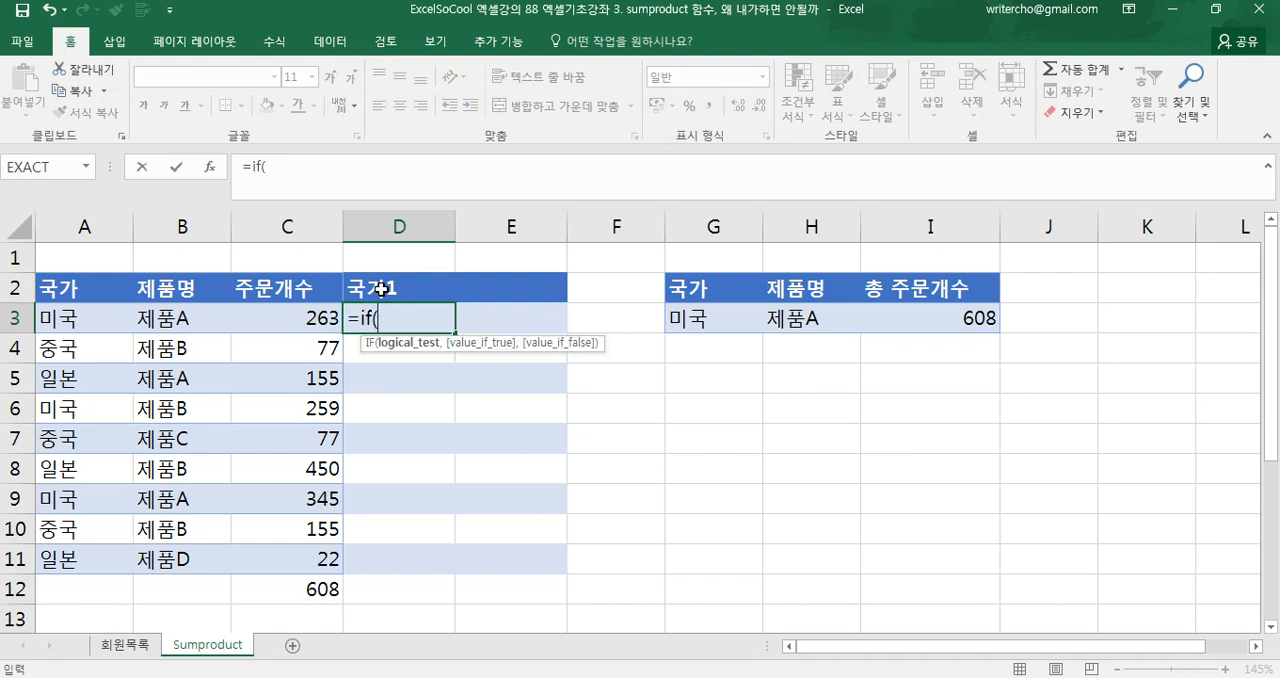
click(119, 317)
text(,)
key(BackSpace)
text(=)
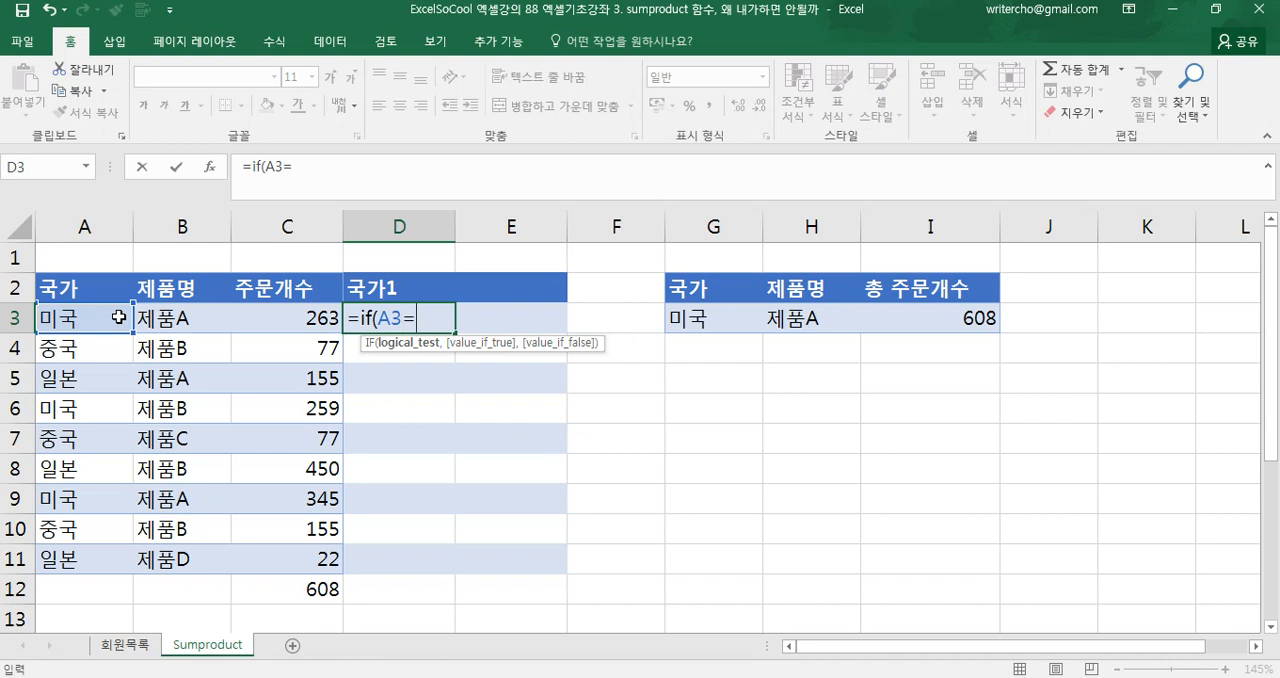
click(685, 322)
text(,1,)
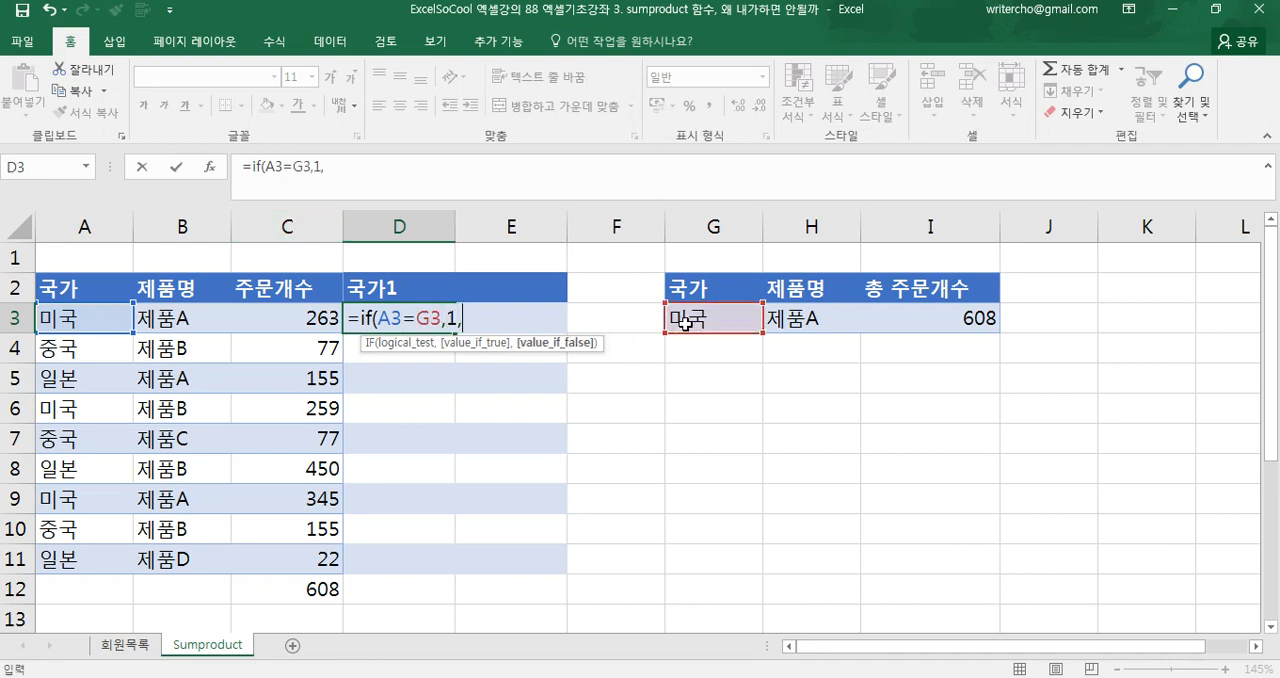
text(0))
key(Return)
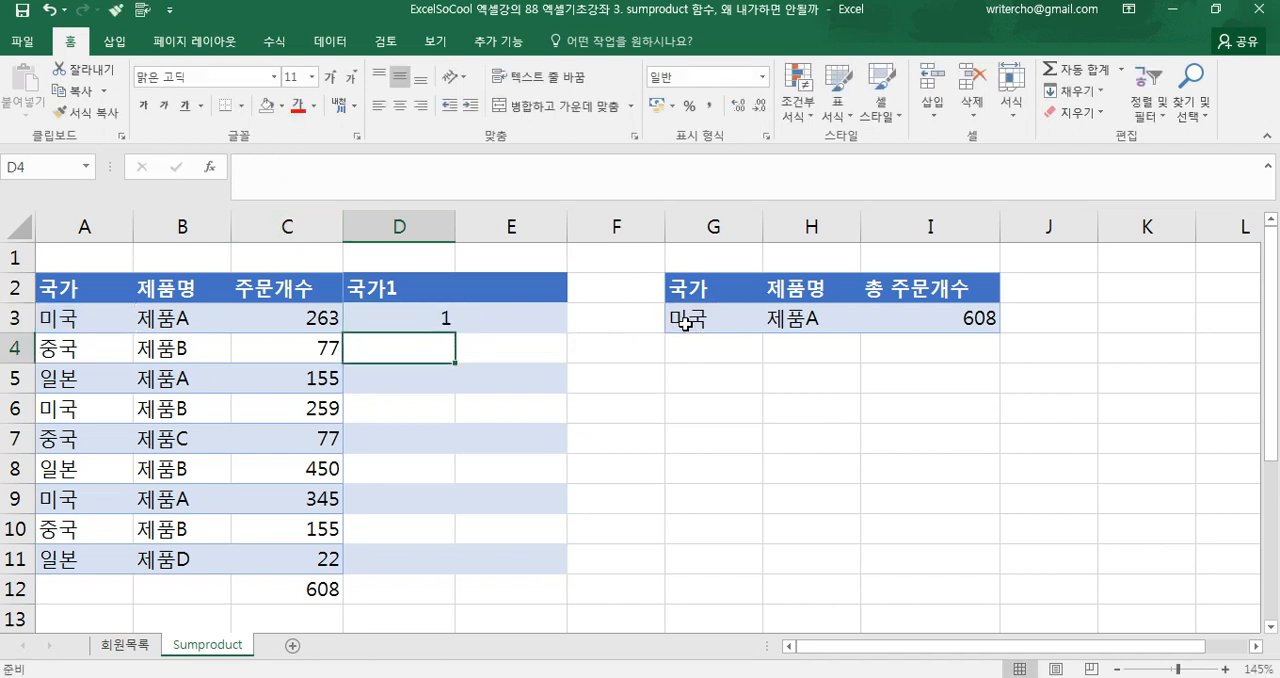
click(437, 325)
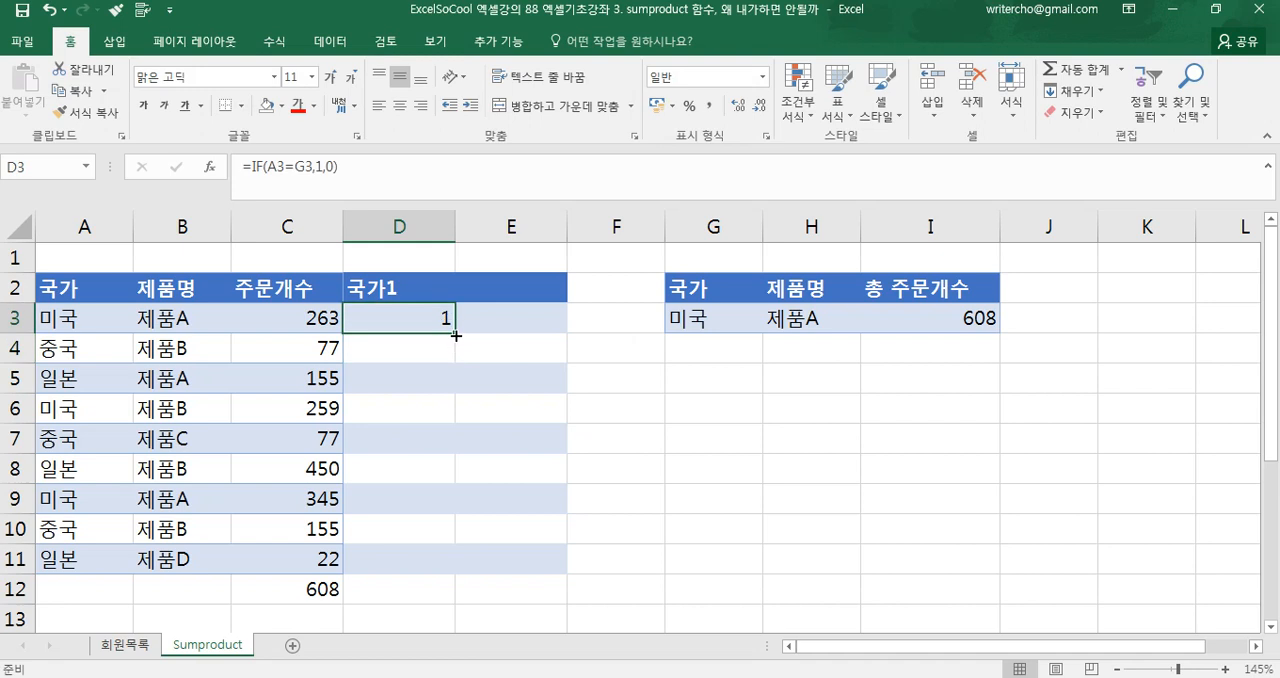
double_click(455, 336)
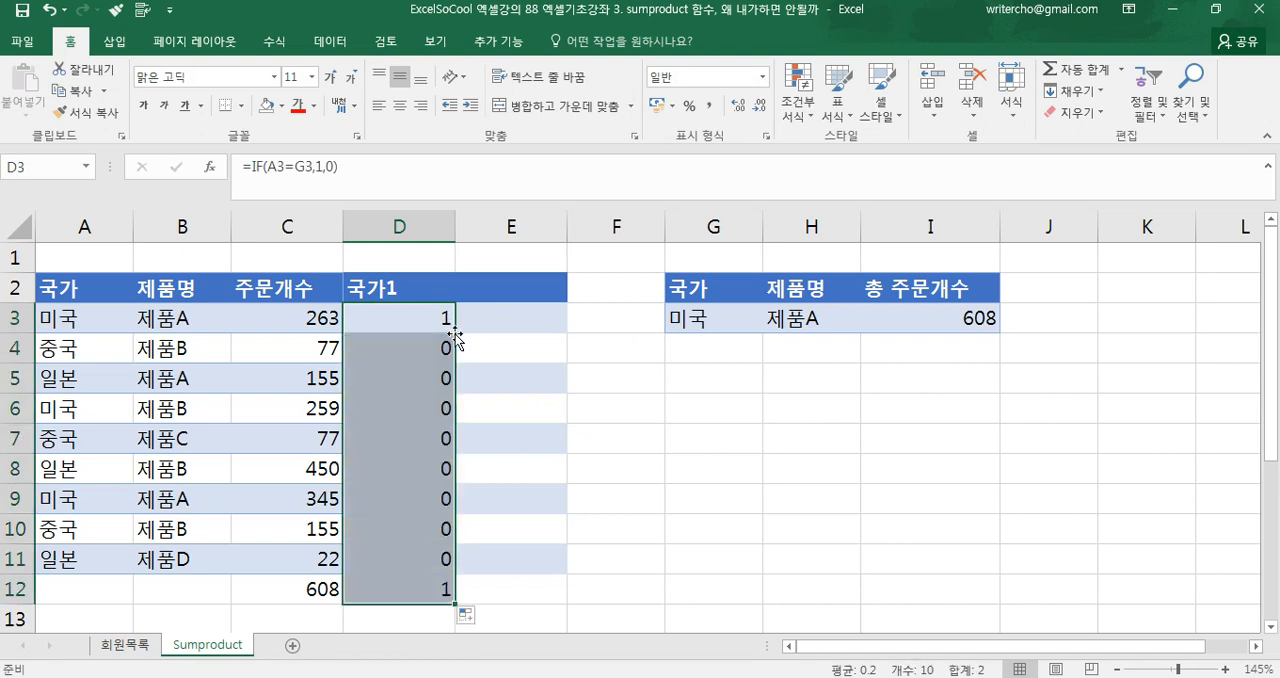
Make the G3 reference in D3's formula absolute as $G$3, and refill the formula down to D12
double_click(443, 325)
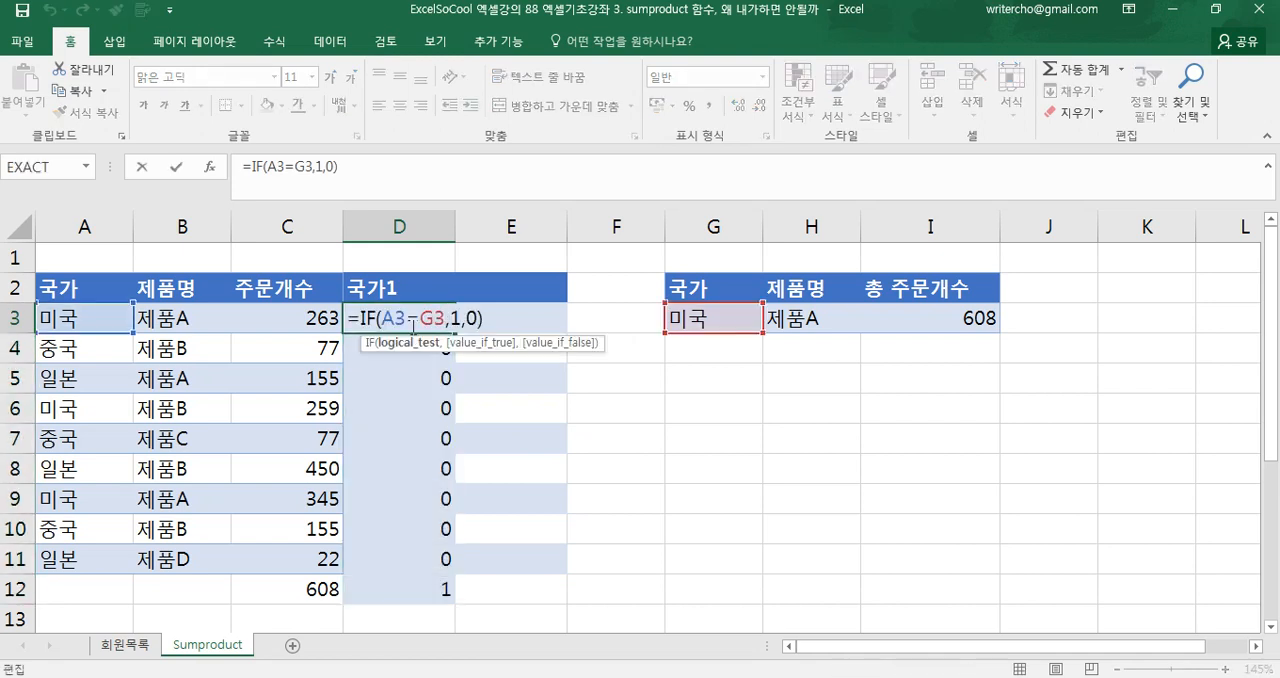
click(432, 320)
key(F4)
key(Return)
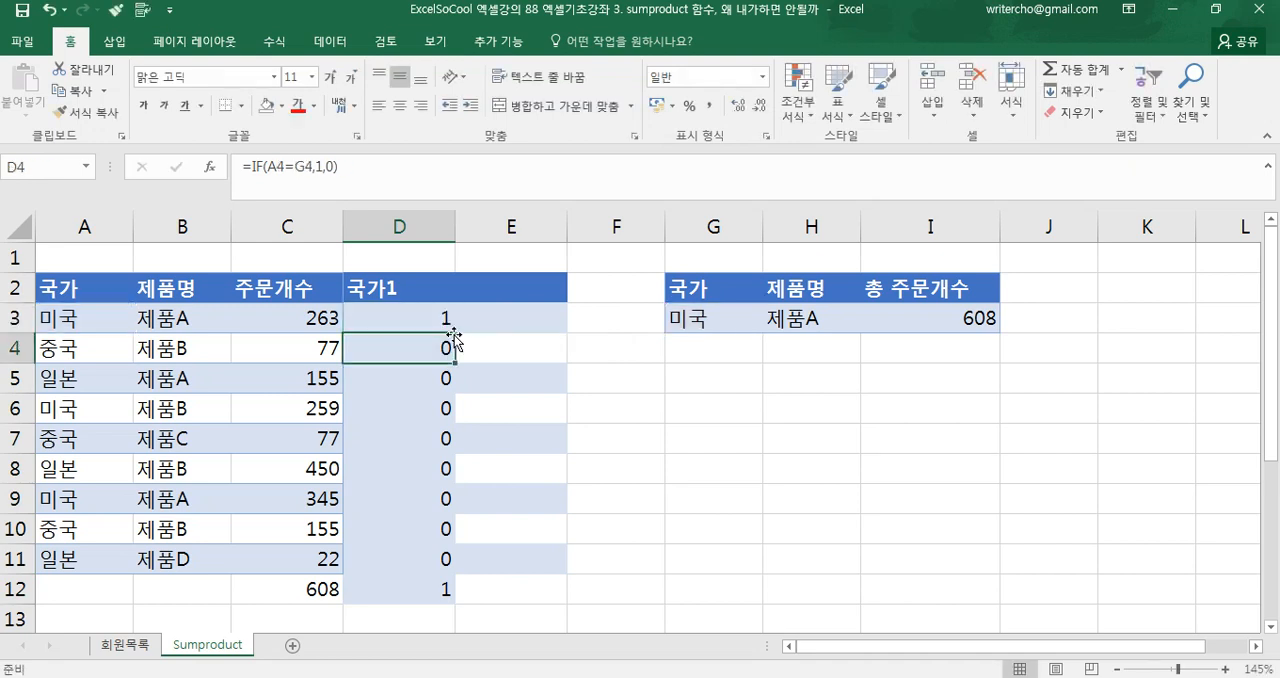
click(443, 320)
double_click(456, 335)
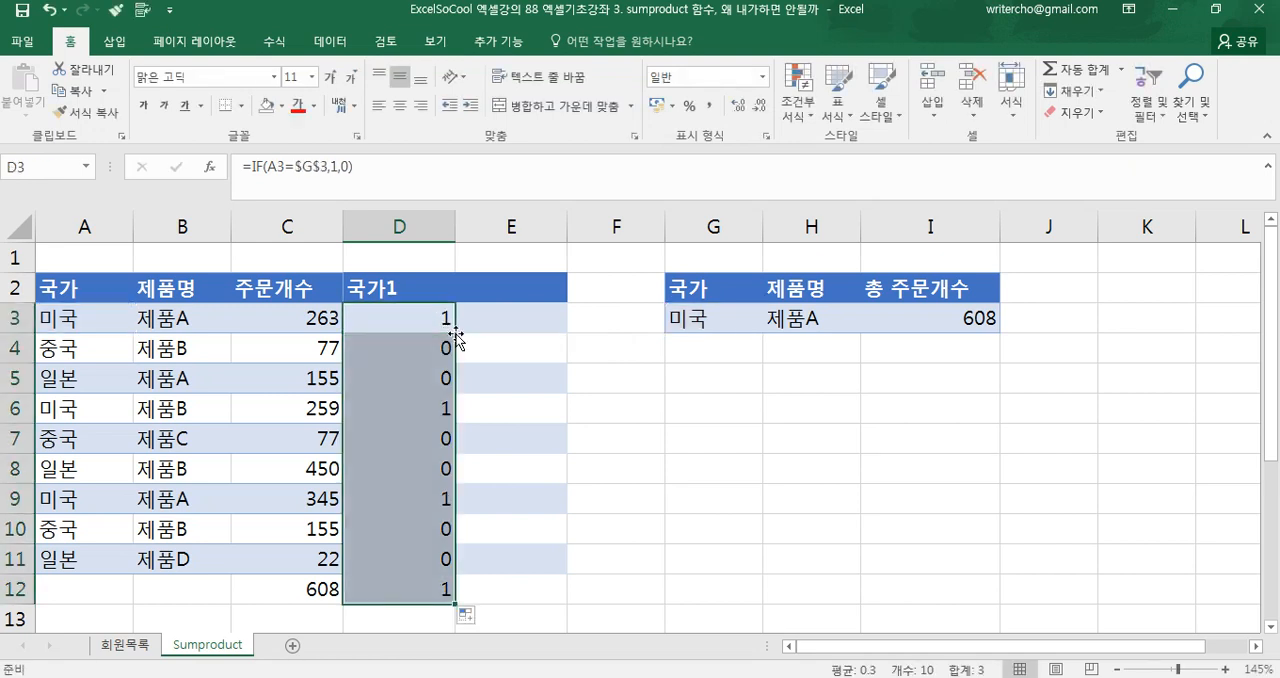
click(383, 418)
click(368, 500)
Enter the header 제품명 in cell E2
click(508, 290)
text(wpv)
key(BackSpace)
key(BackSpace)
key(BackSpace)
text(제품명)
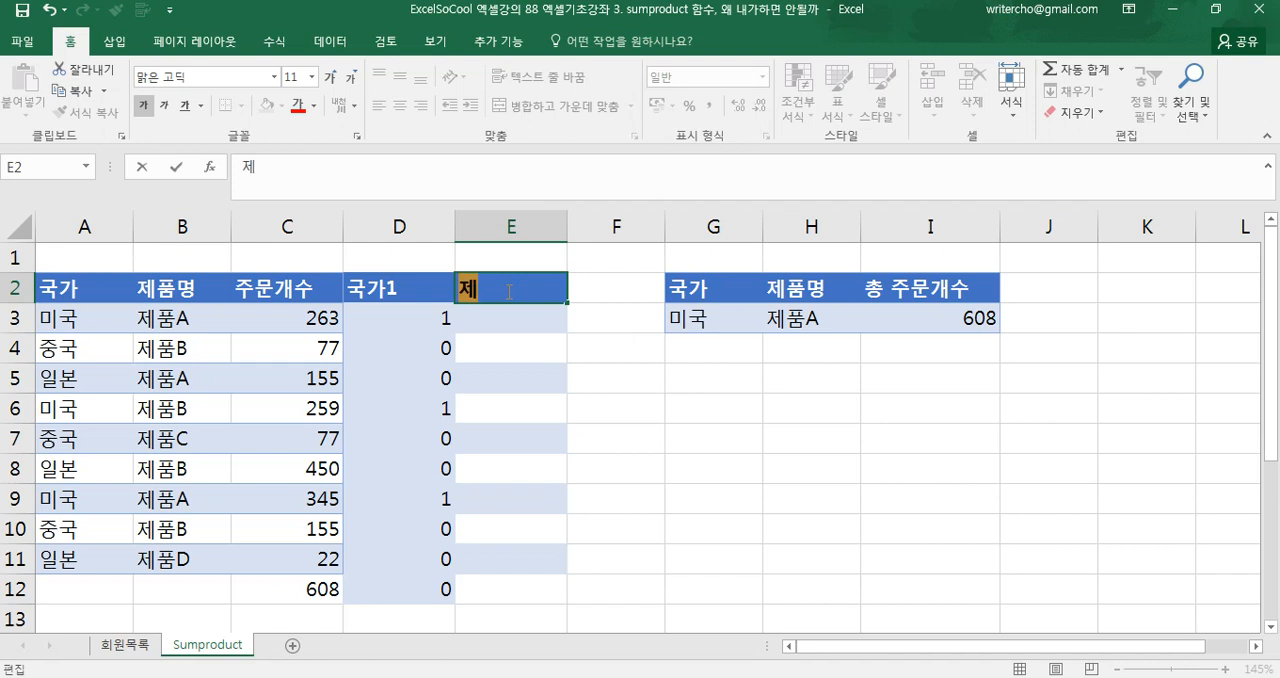
key(Return)
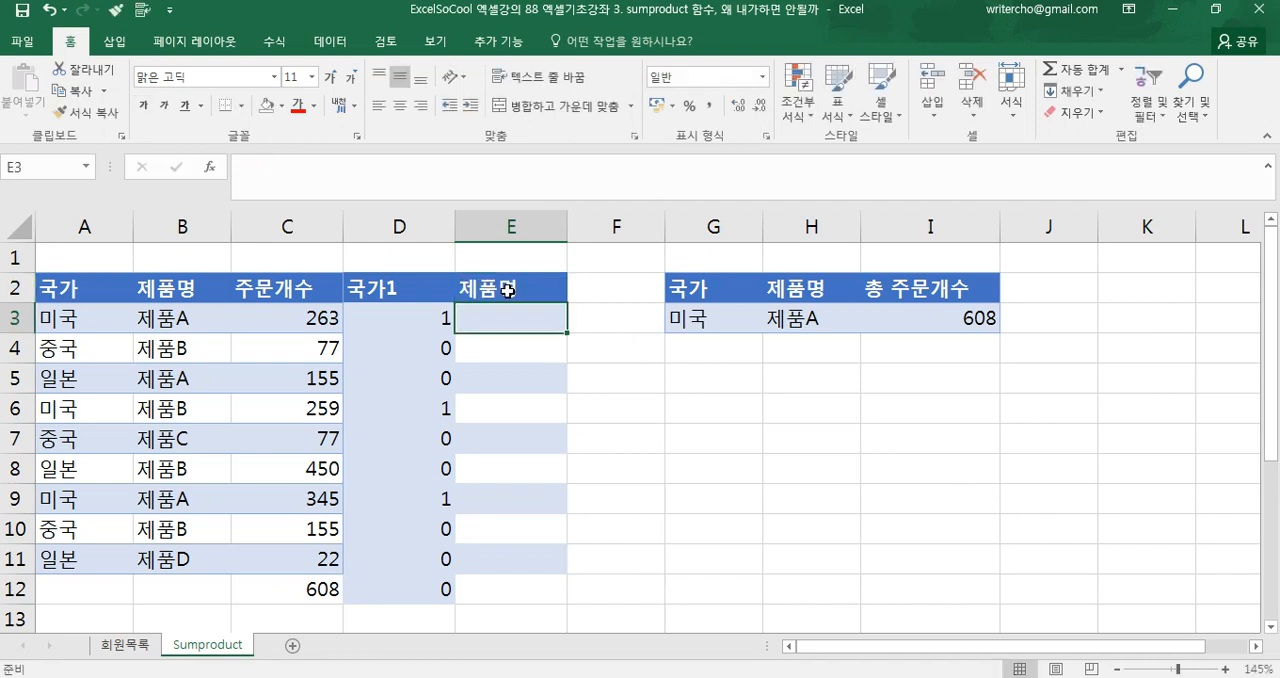
Copy the IF formula from D3 to E3
click(447, 318)
key(ctrl+c)
click(471, 320)
key(ctrl+v)
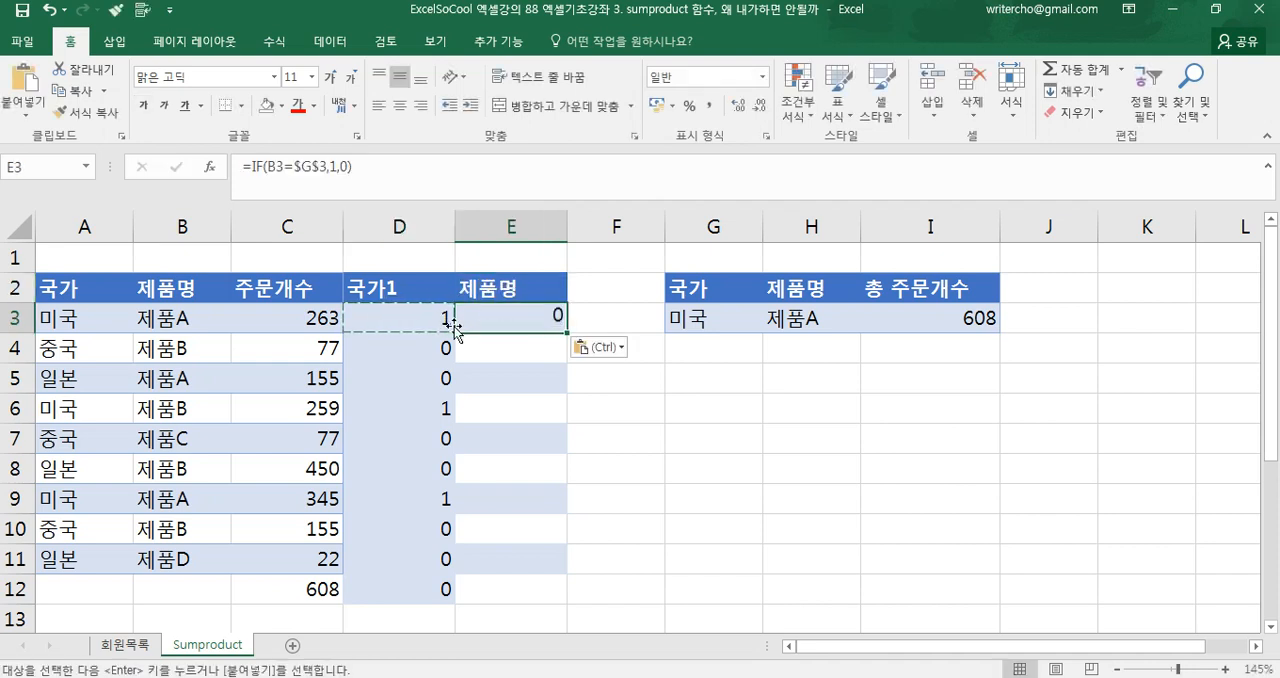
Change the comparison cell in E3's formula to $H$3 and fill the formula down to E12
double_click(471, 320)
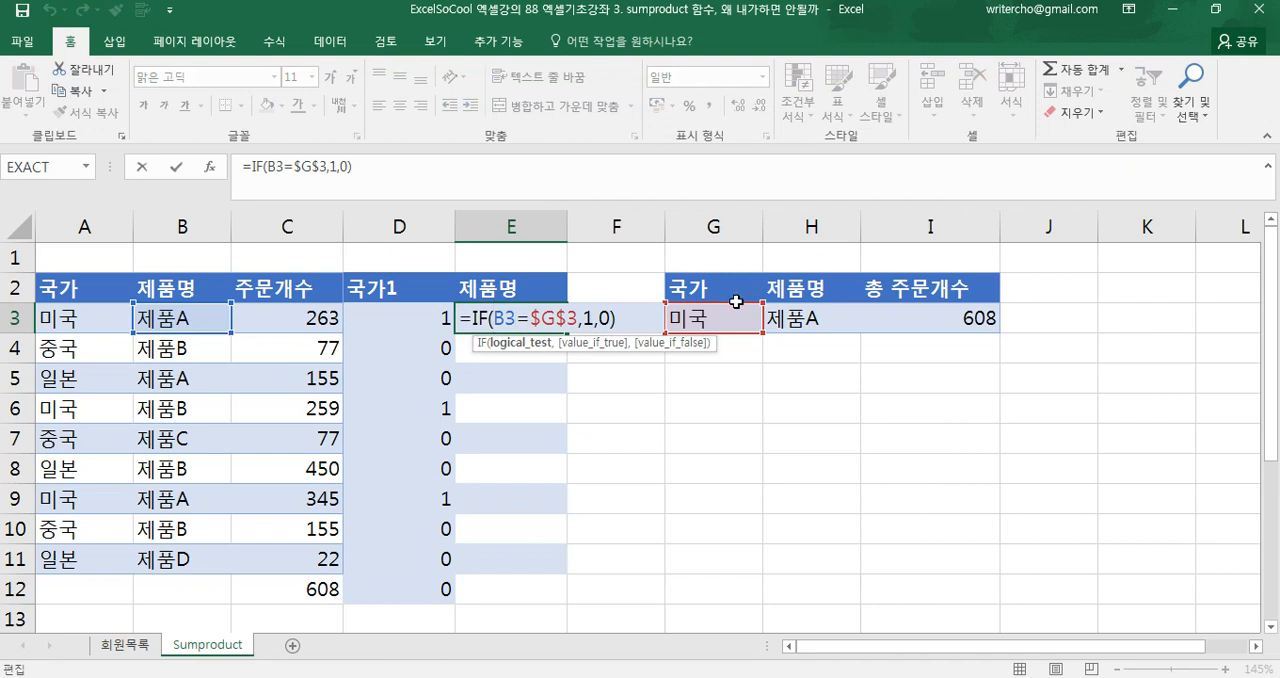
drag(736, 301, 811, 320)
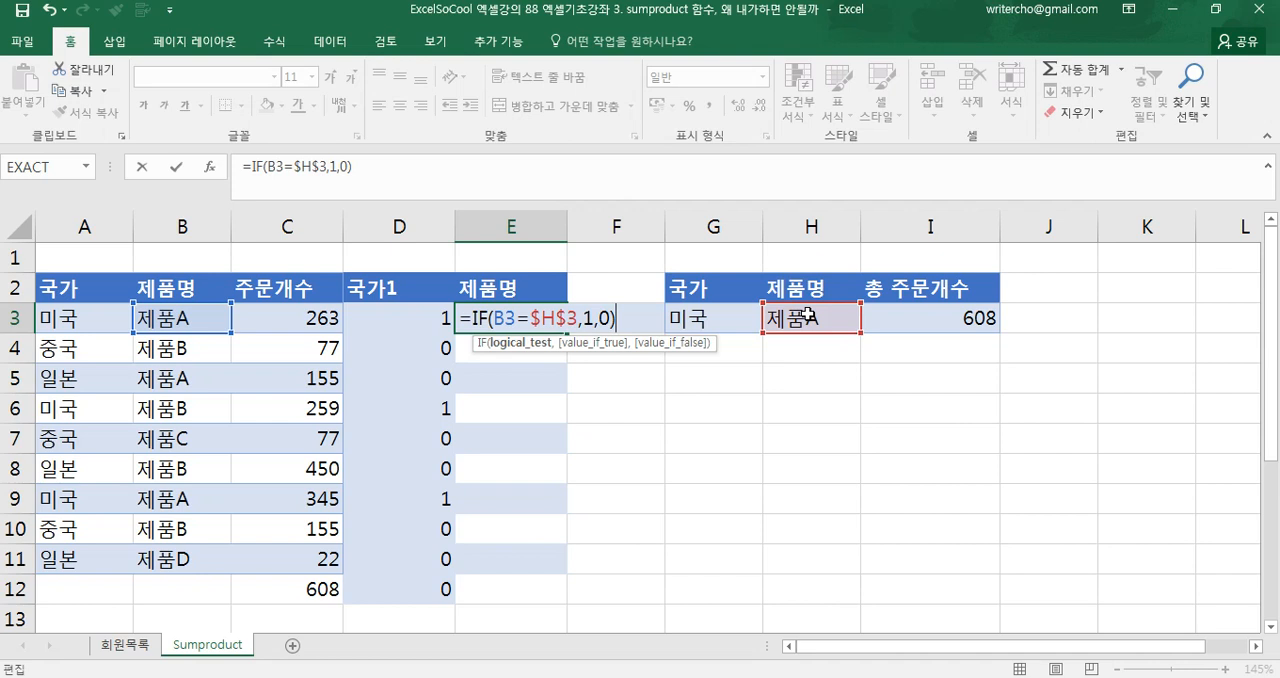
key(Return)
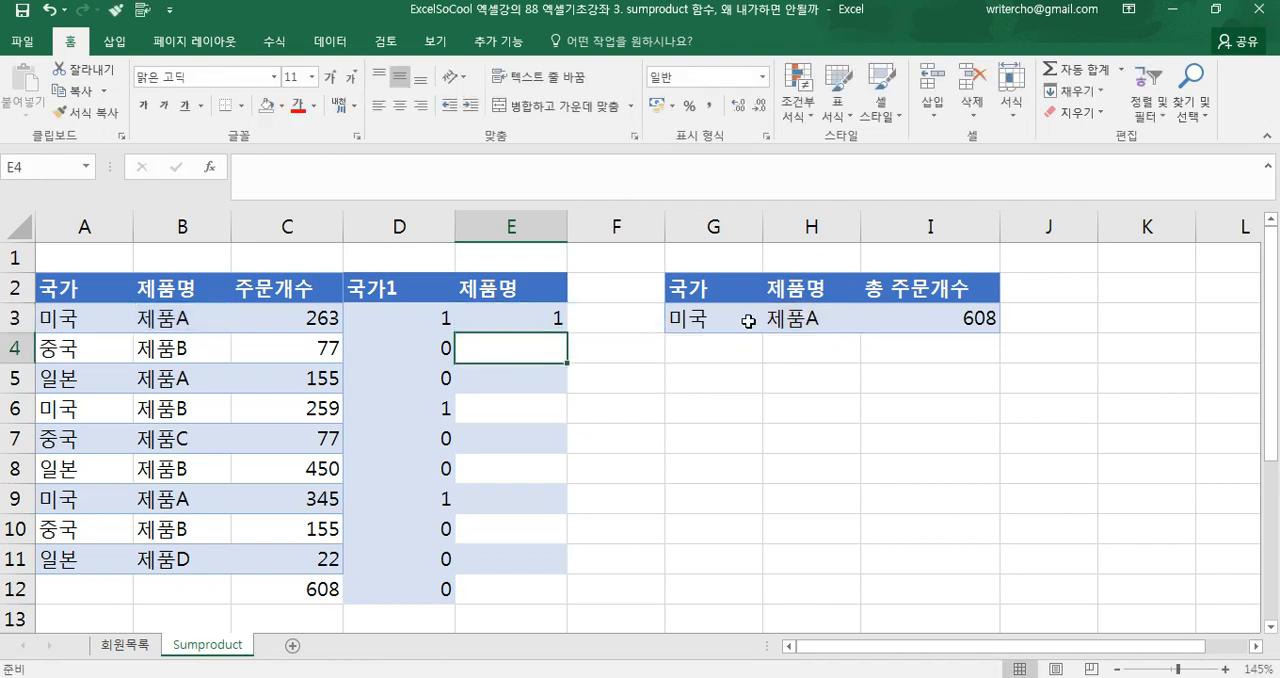
click(505, 318)
double_click(566, 333)
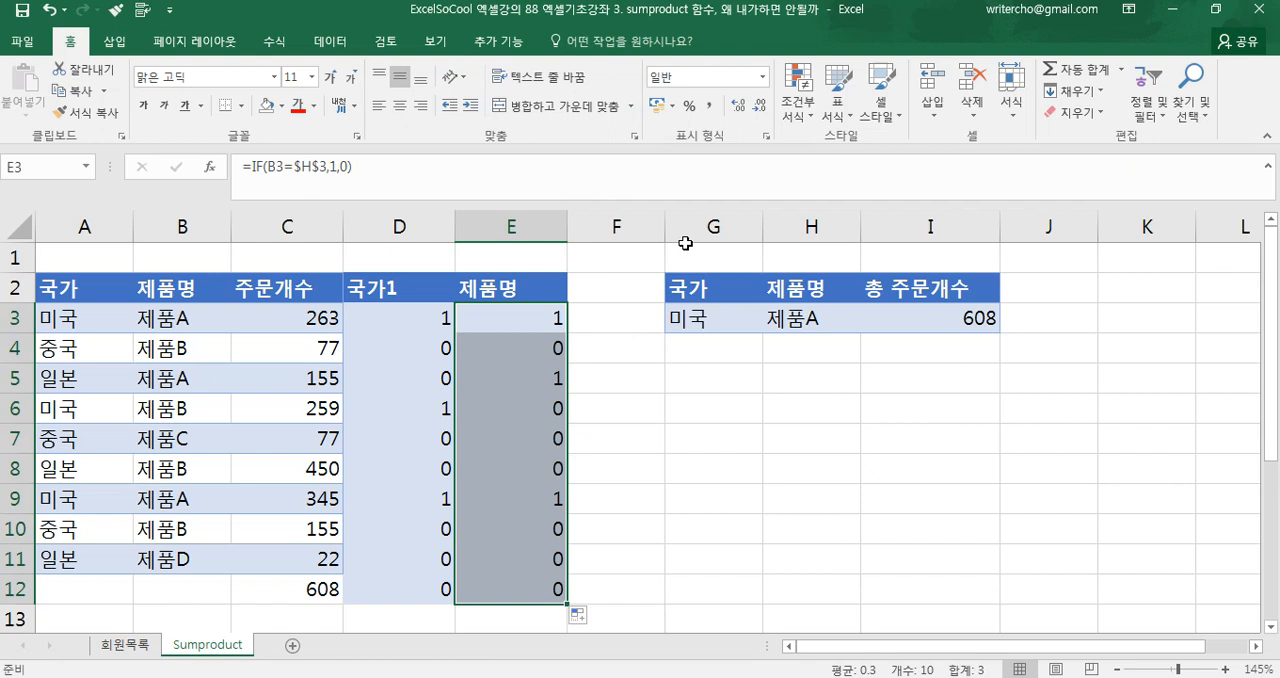
Widen column F and review the order quantity and the two condition flags in C3, D3 and E3
drag(665, 234, 732, 234)
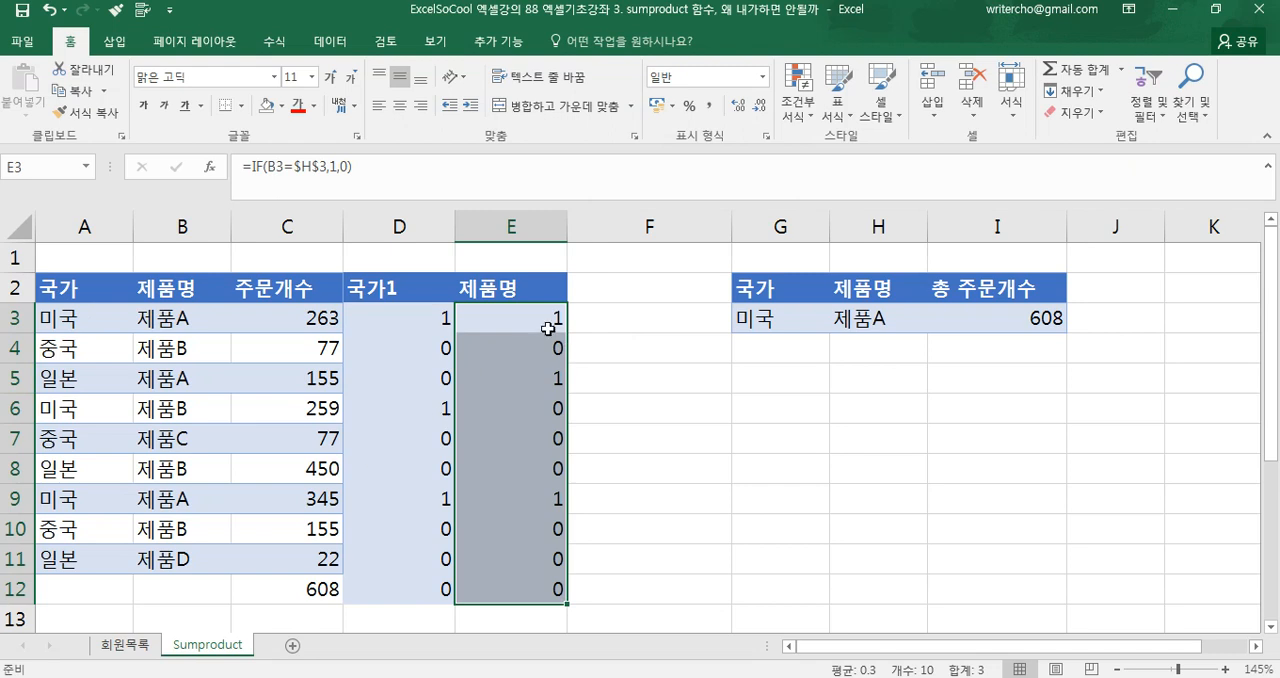
click(591, 287)
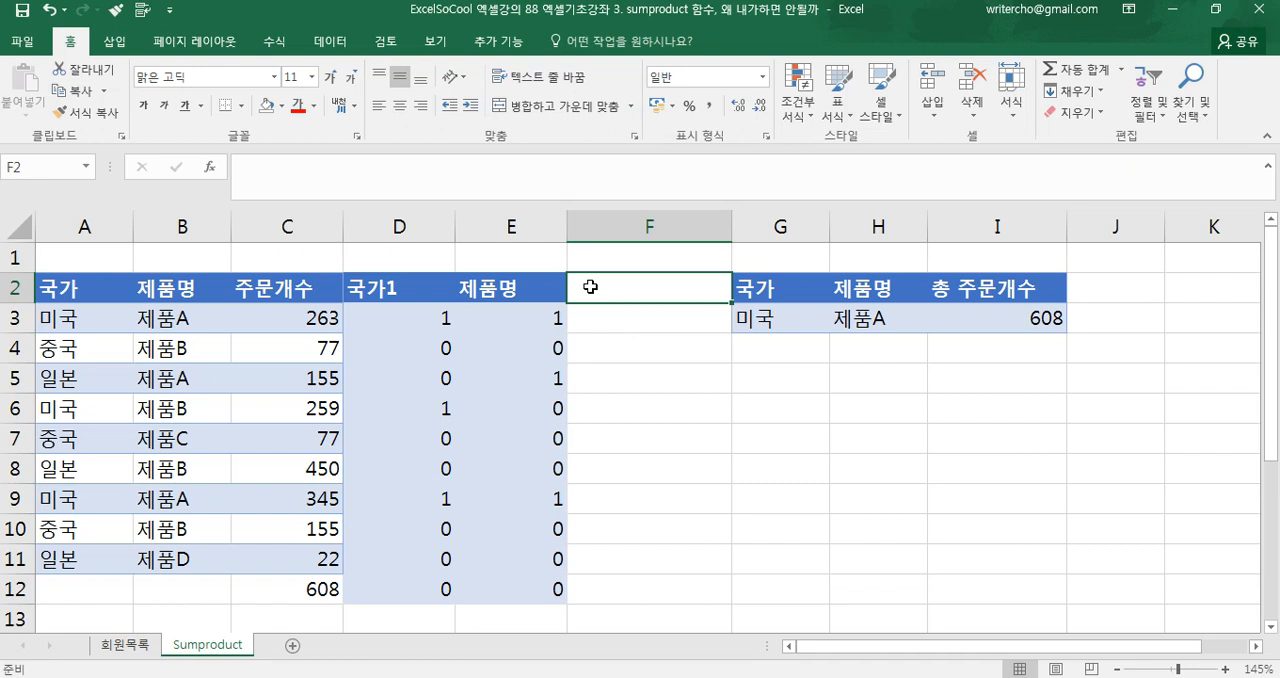
click(309, 322)
click(380, 312)
click(522, 314)
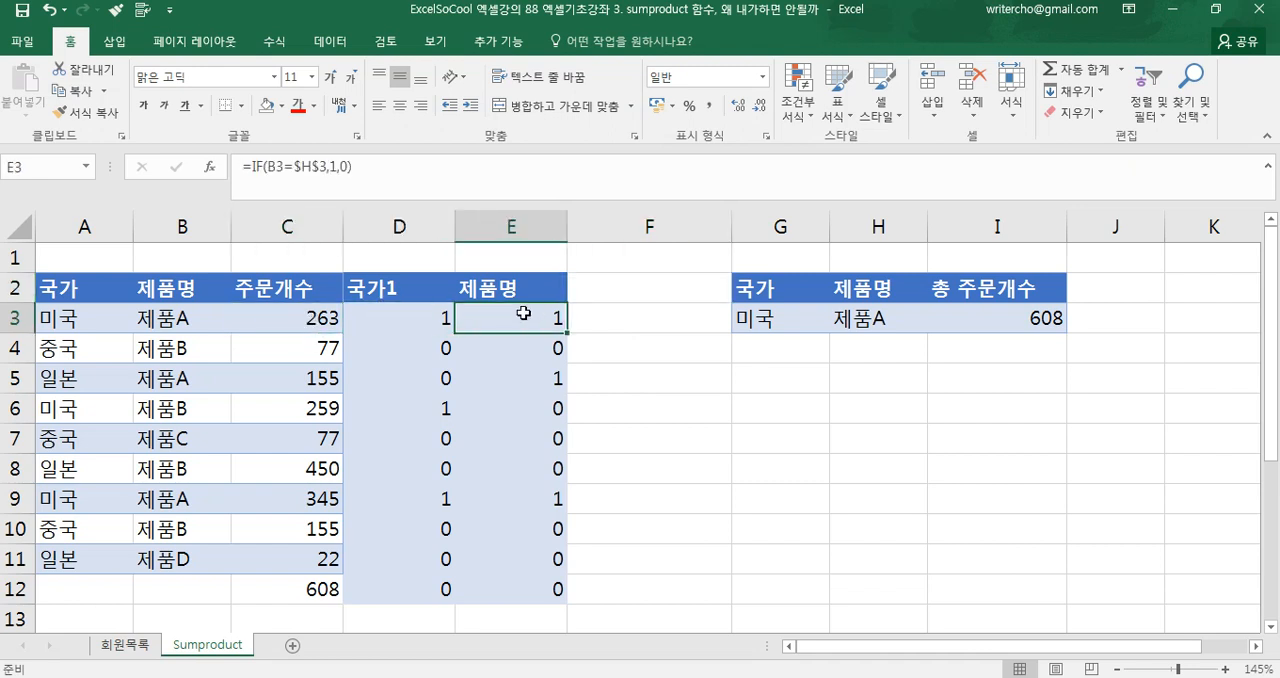
click(322, 322)
click(398, 316)
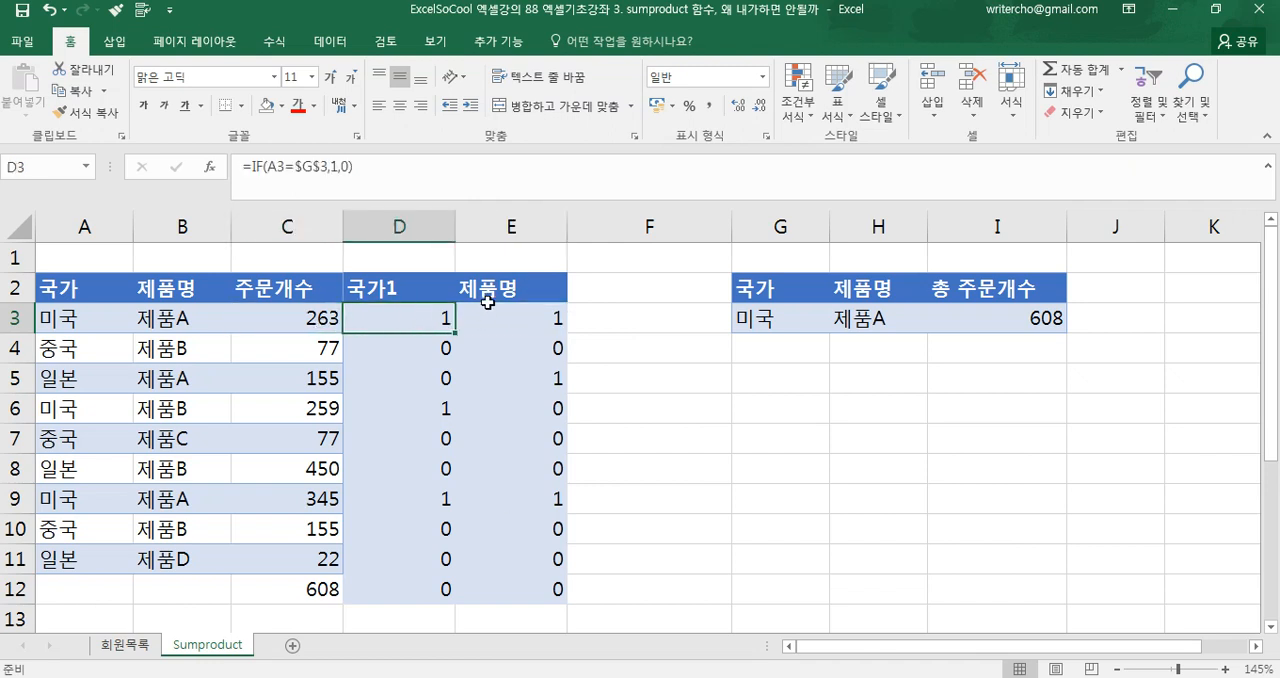
click(562, 312)
Enter =C3*D3*E3 in F3 and fill the formula down to F12
click(611, 318)
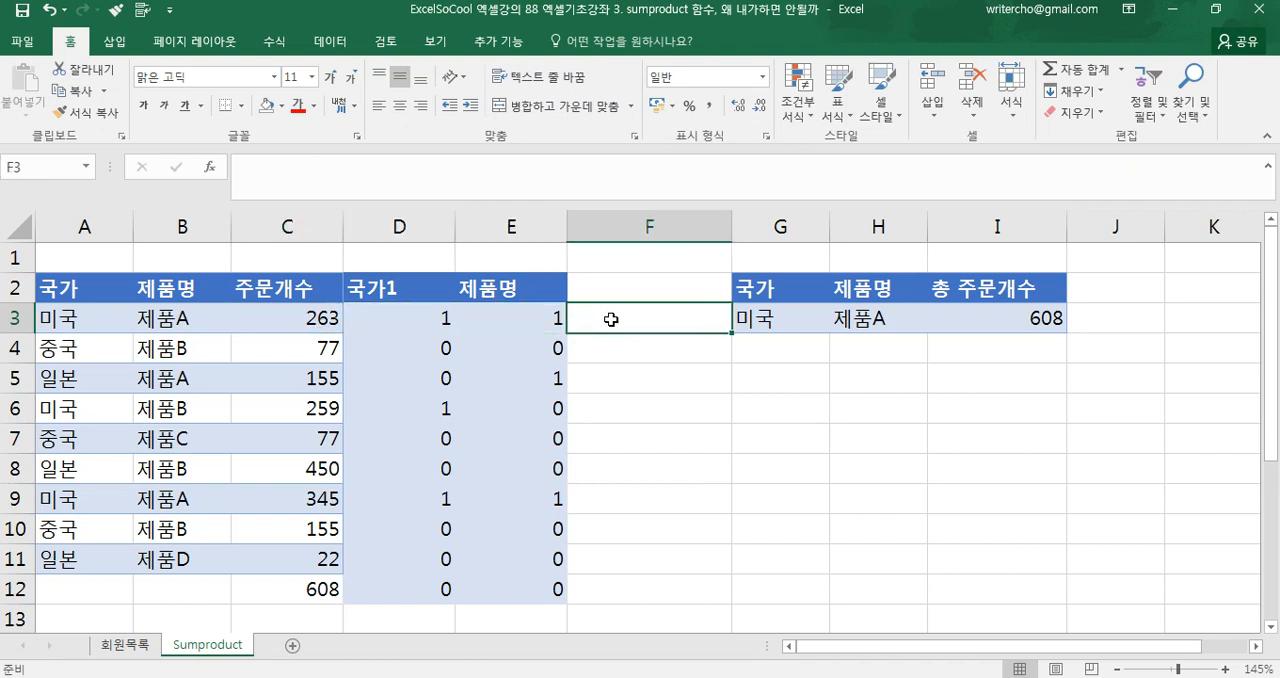
text(=)
click(276, 318)
text(*)
click(374, 320)
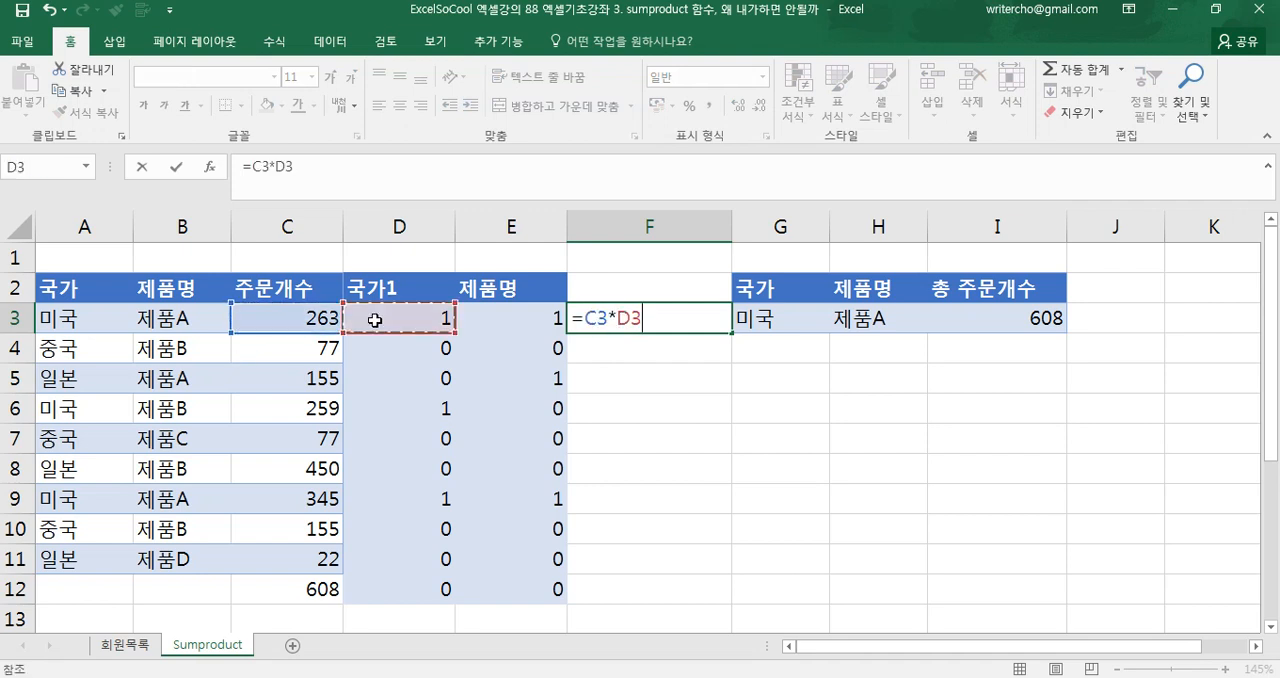
text(*)
click(492, 320)
key(Return)
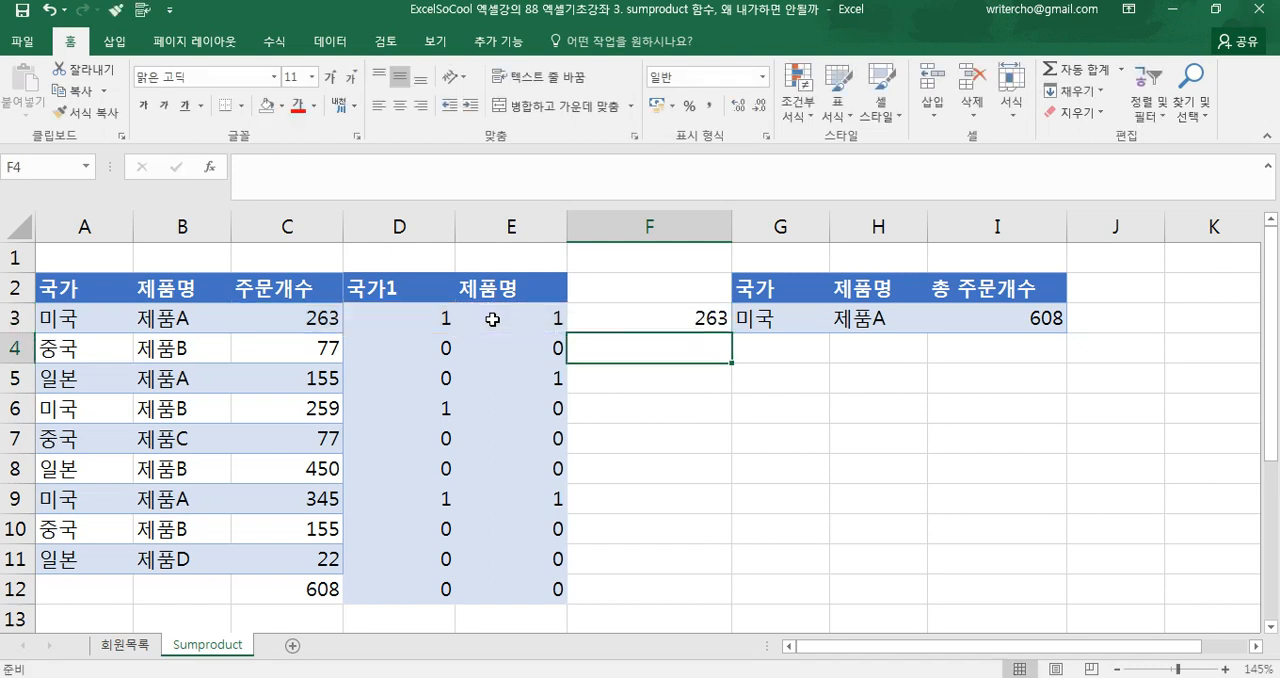
click(706, 320)
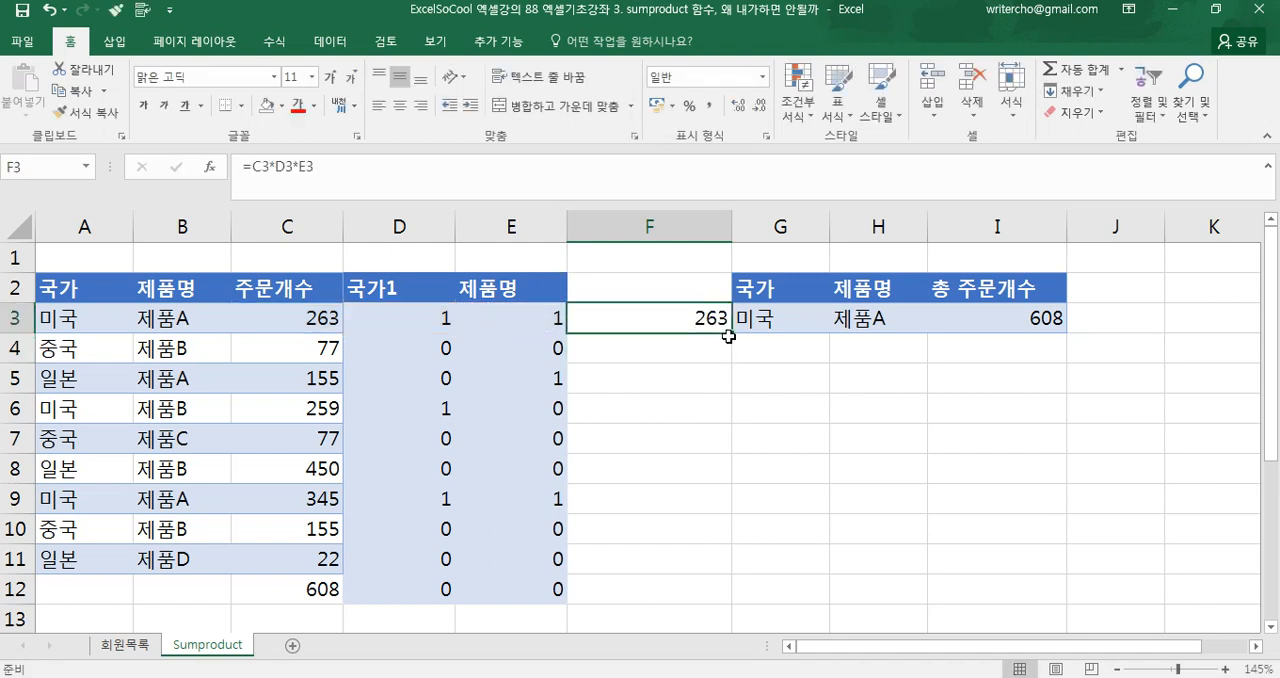
double_click(731, 335)
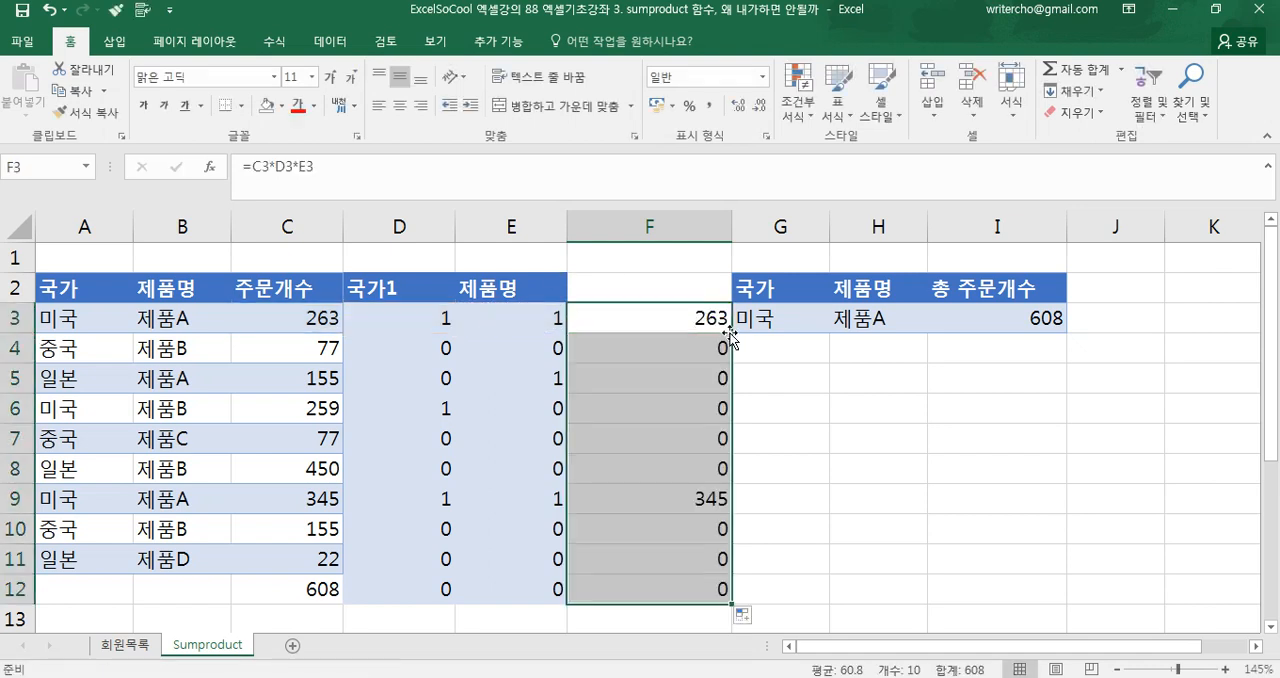
Total the row products in F13 with =SUM(F3:F11)
scroll(731, 337, down, 1)
click(666, 523)
scroll(668, 526, up, 1)
text(=ㄴ)
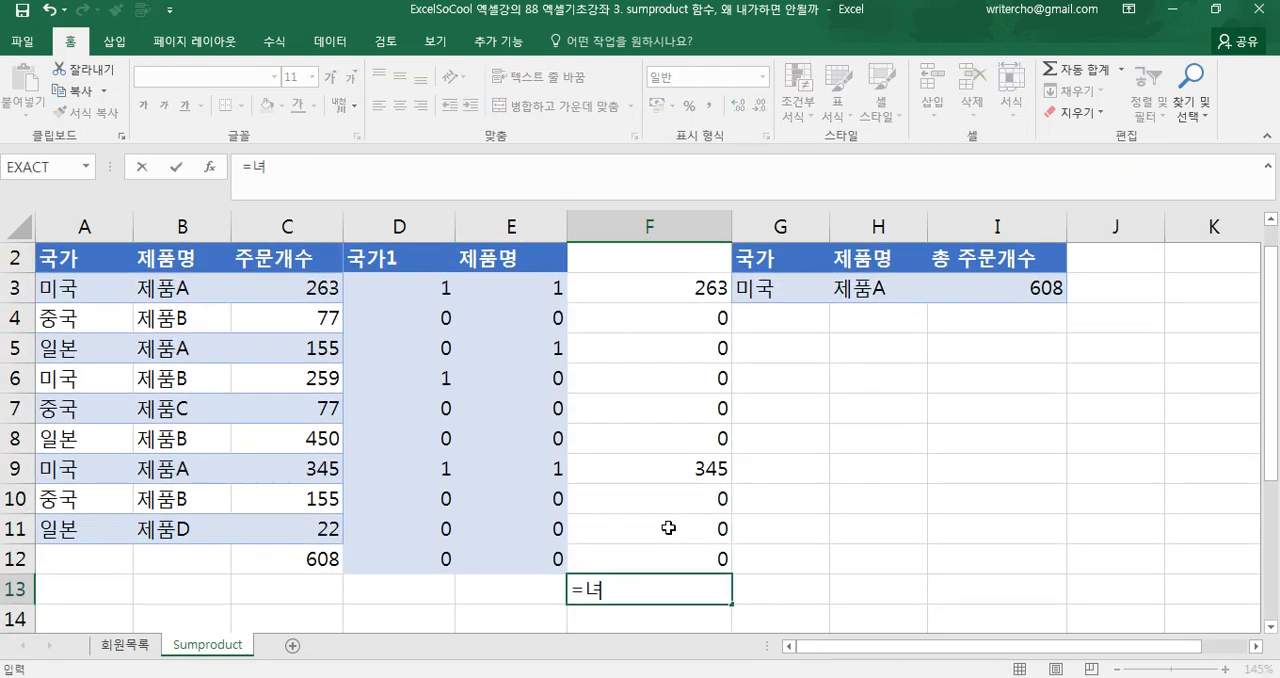
text(s)
key(BackSpace)
key(BackSpace)
text(s)
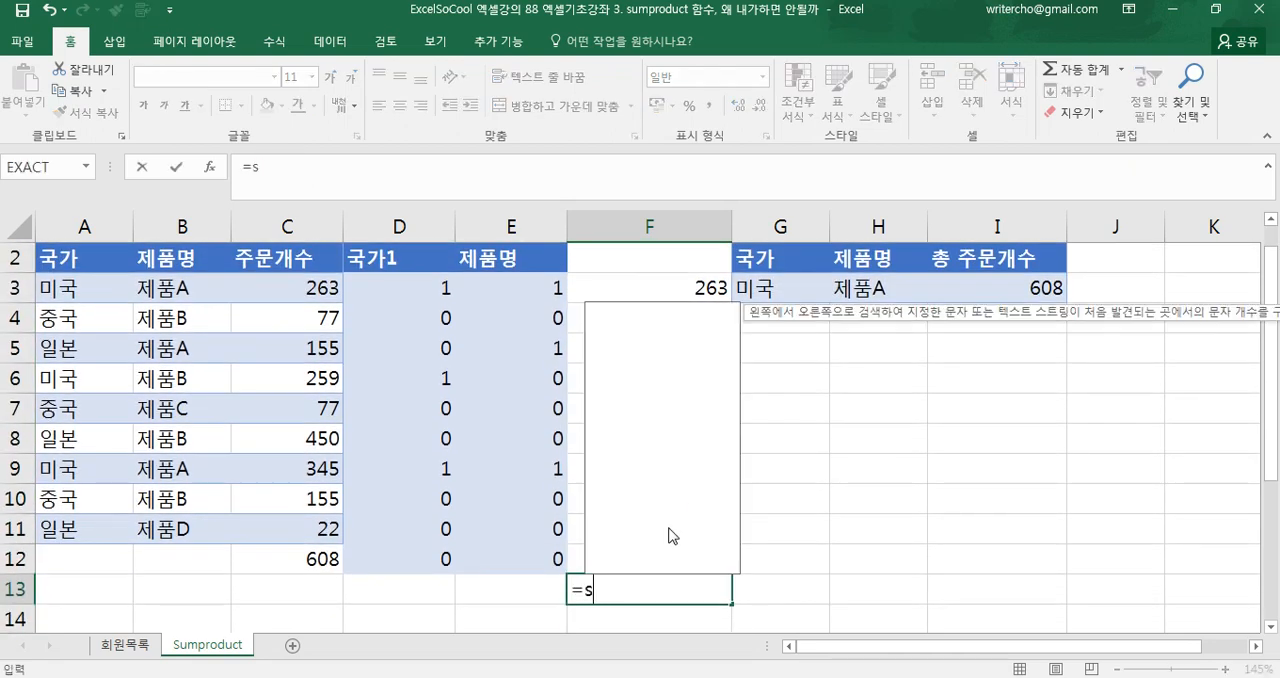
text(um()
drag(718, 290, 703, 541)
click(704, 545)
Compare the SUM formula in F13 with the SUMPRODUCT formula in I3
drag(712, 291, 669, 556)
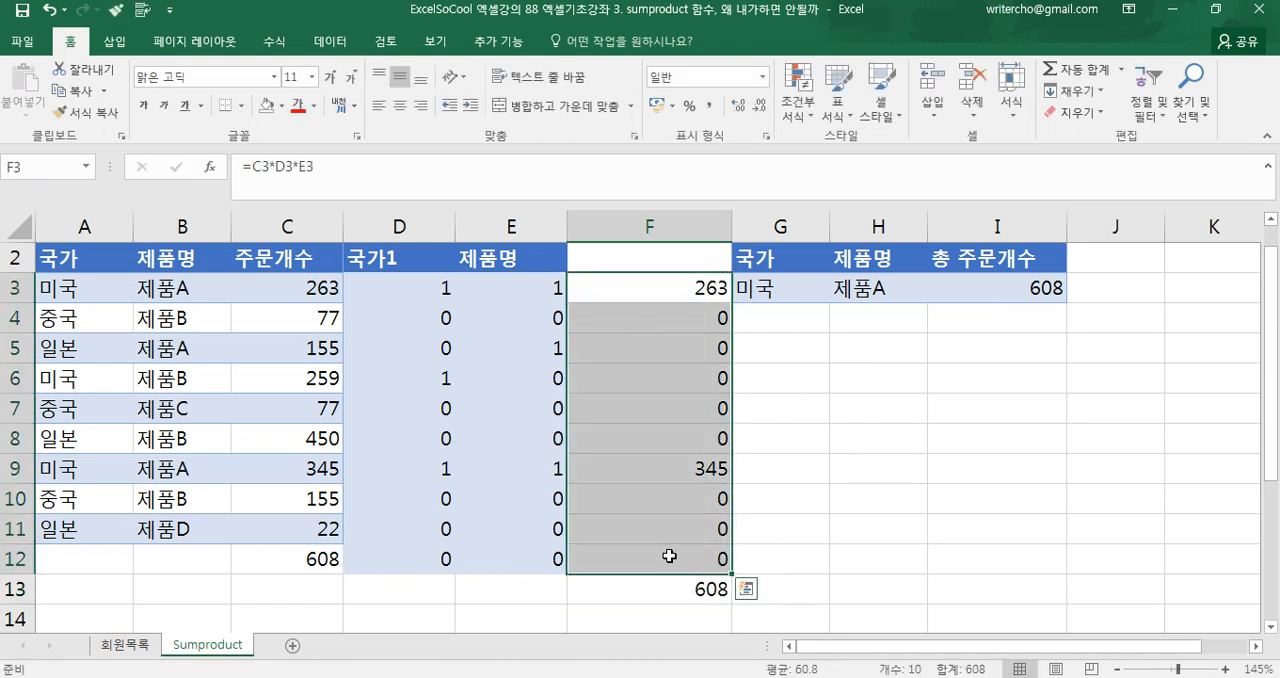
key(Return)
click(660, 586)
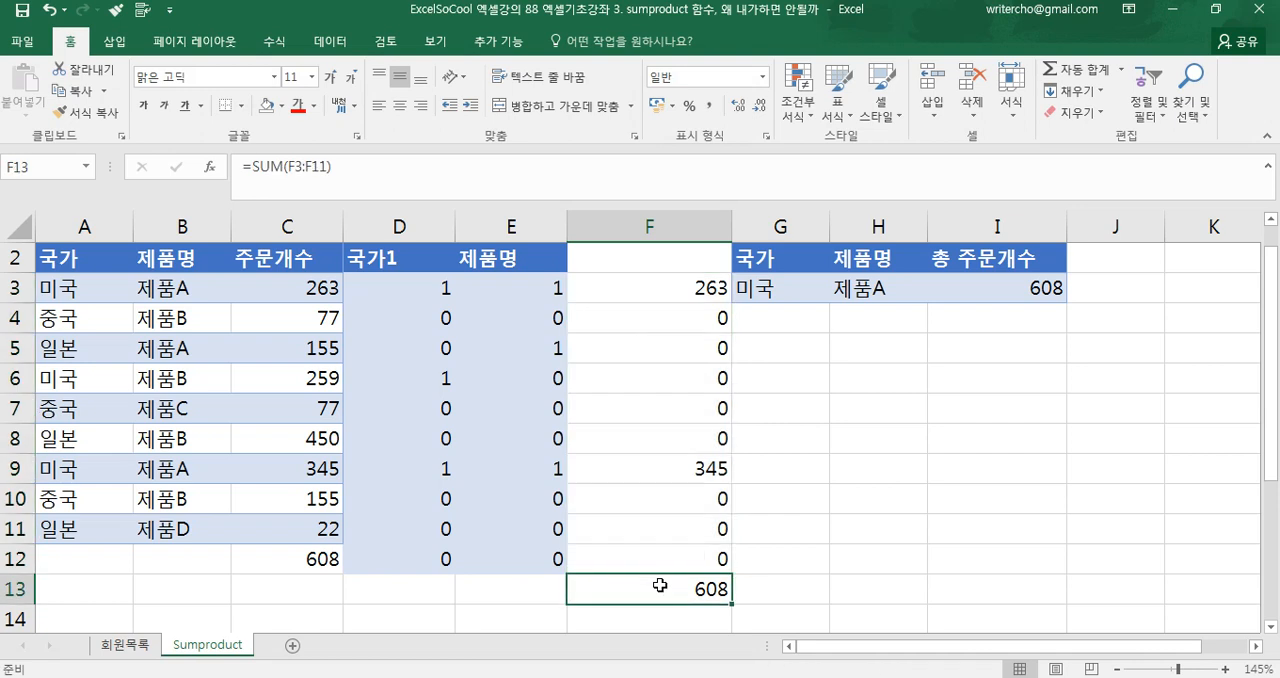
click(1028, 296)
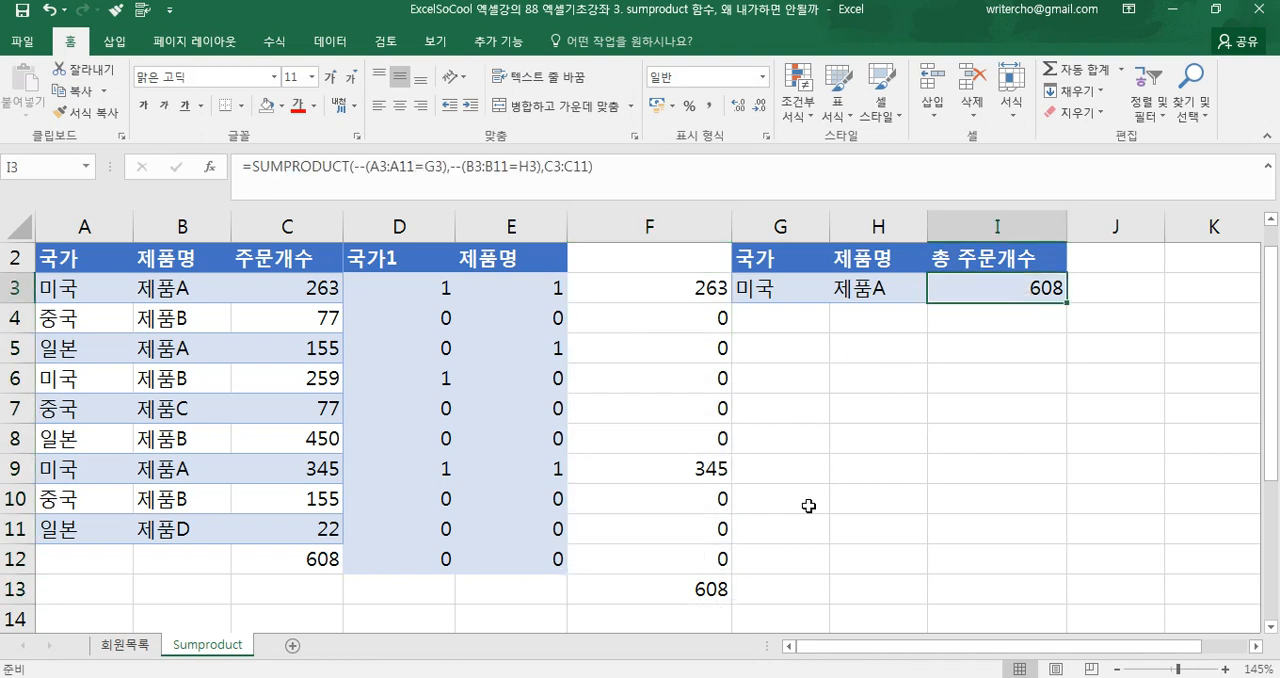
click(659, 595)
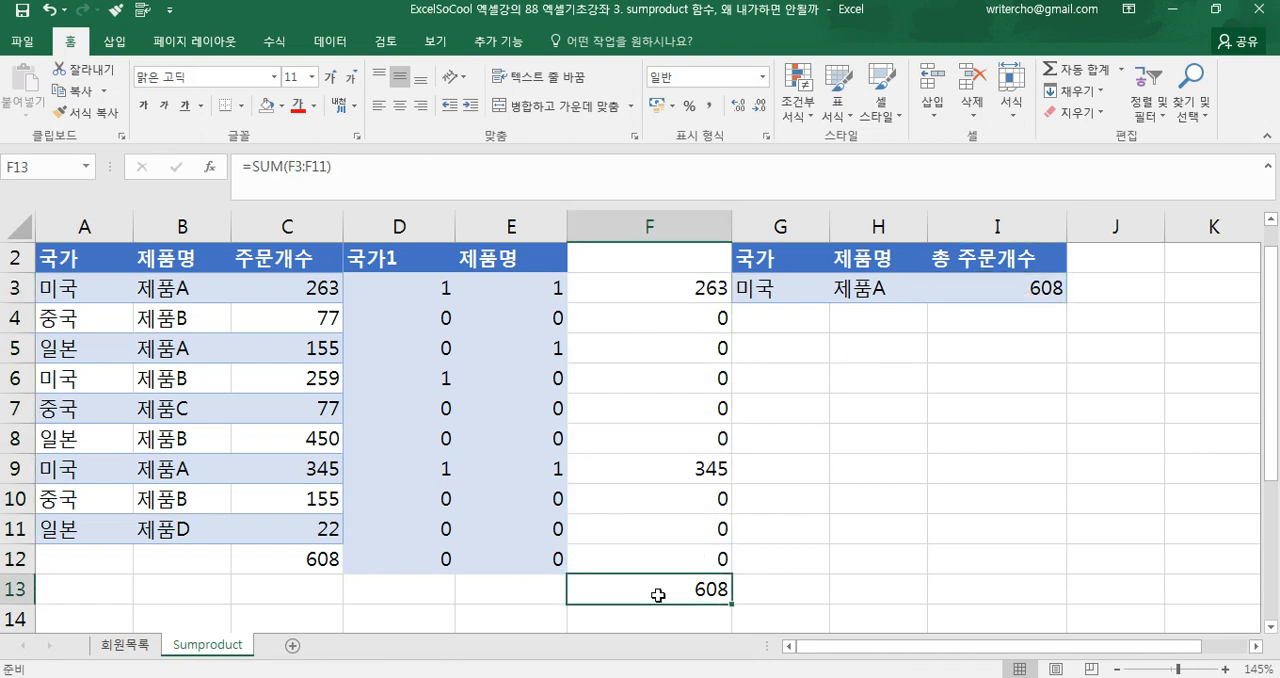
click(976, 292)
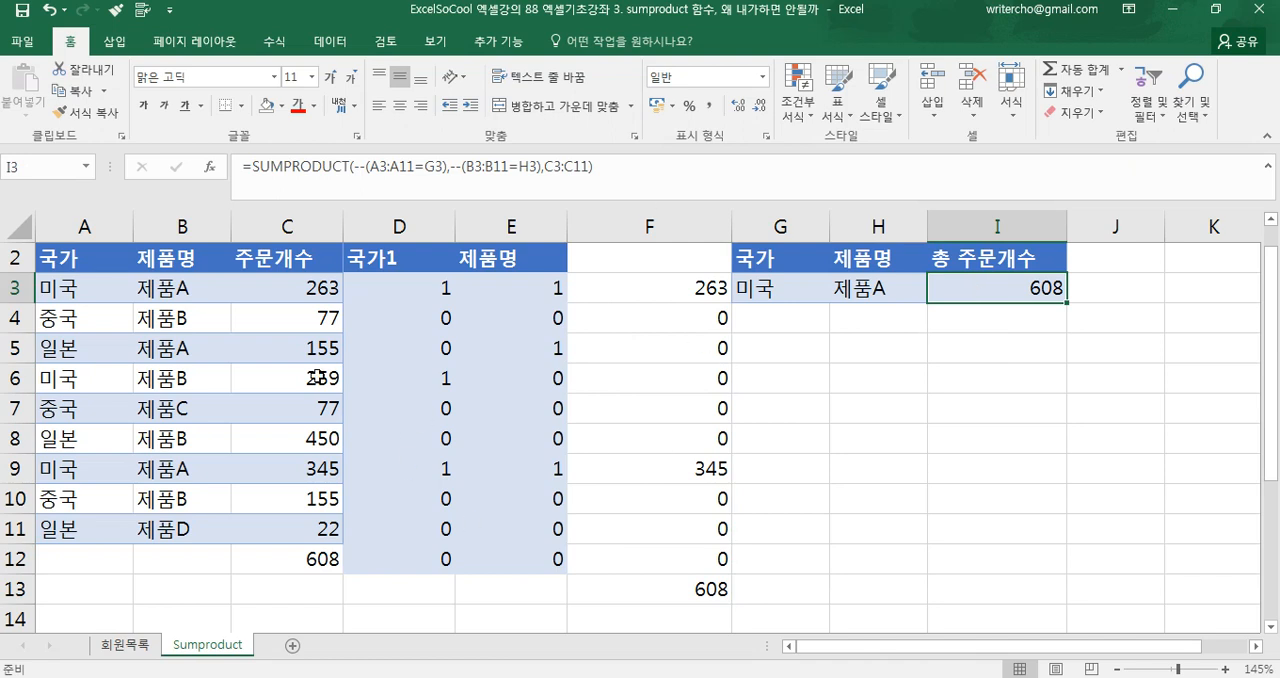
Examine how the two conditions in I3's SUMPRODUCT formula correspond to helper columns D and E, leaving the formula unedited
drag(414, 292, 425, 555)
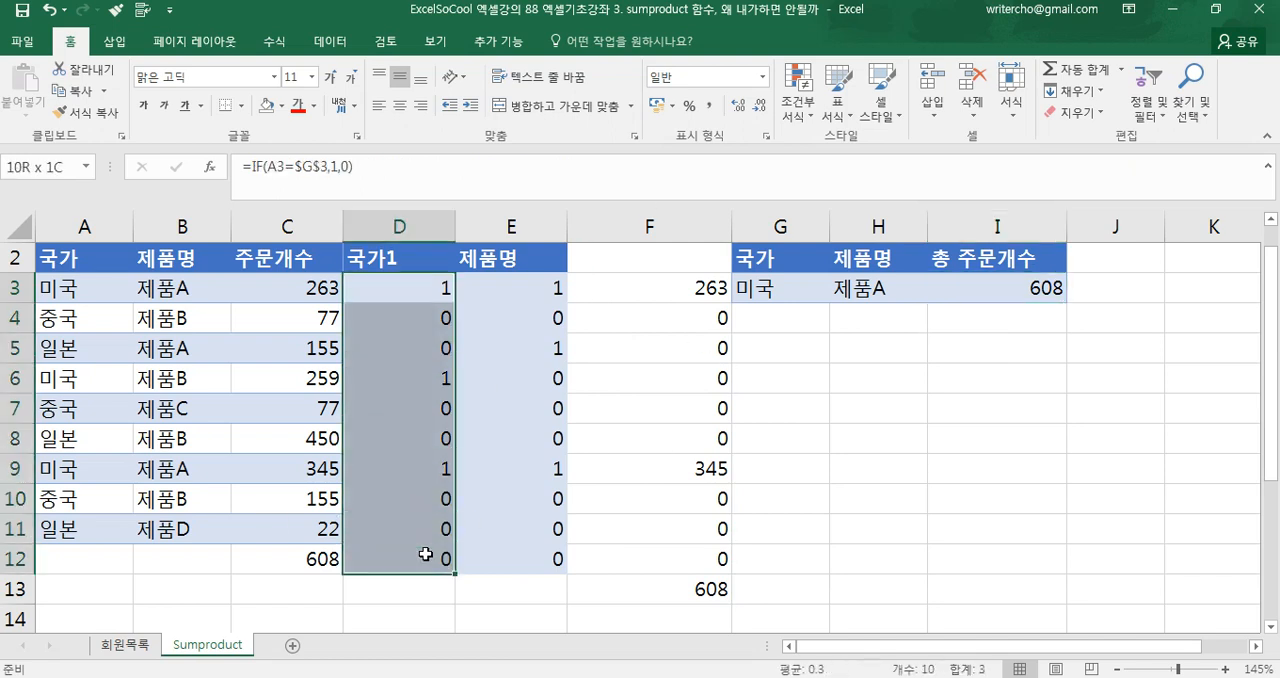
double_click(986, 289)
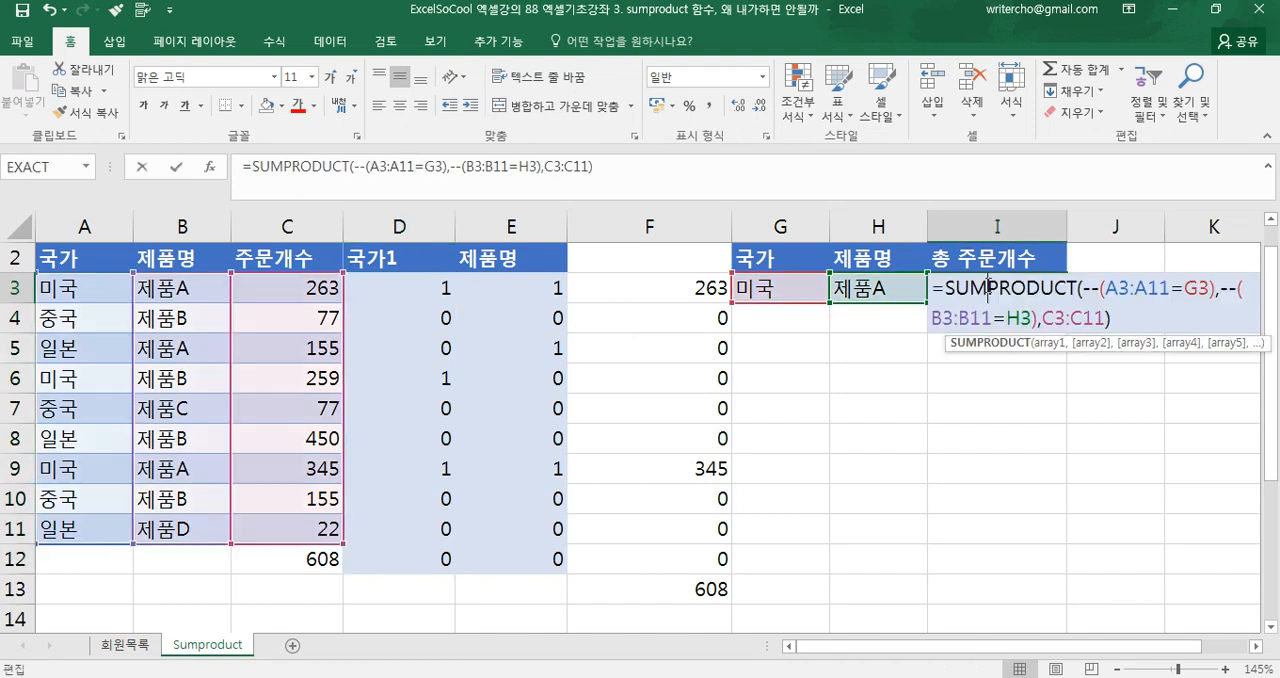
drag(1080, 289, 1037, 325)
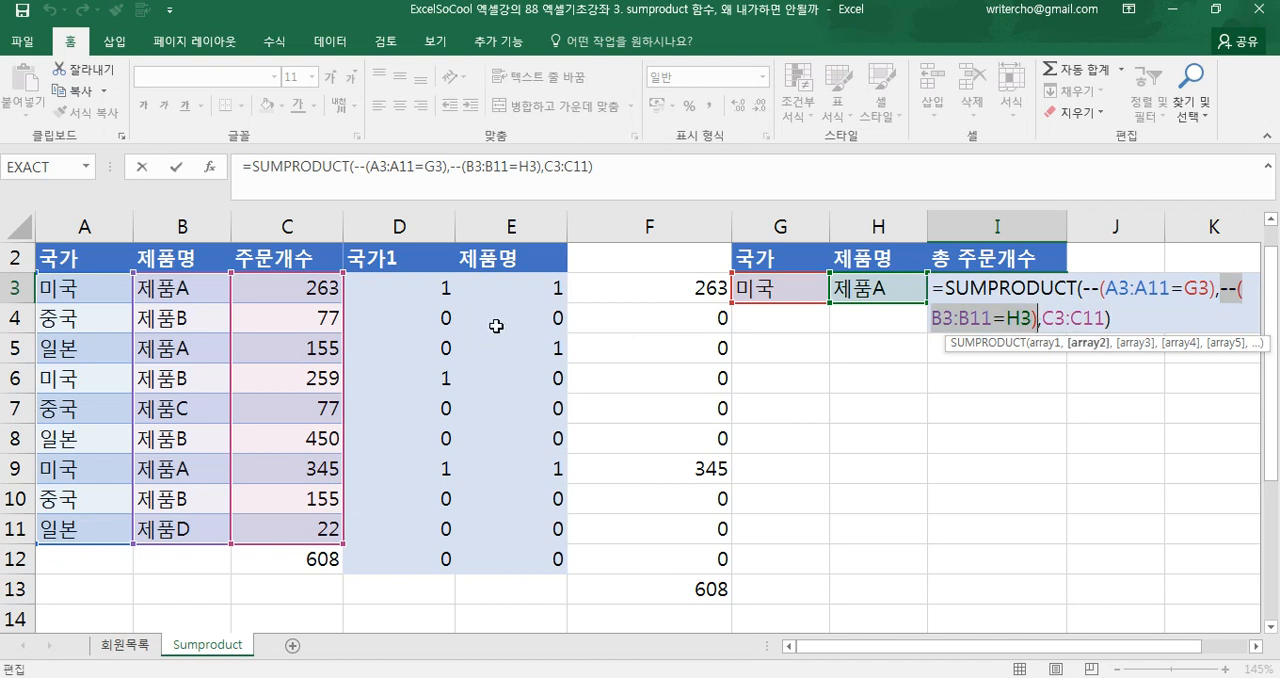
key(Escape)
drag(517, 293, 523, 555)
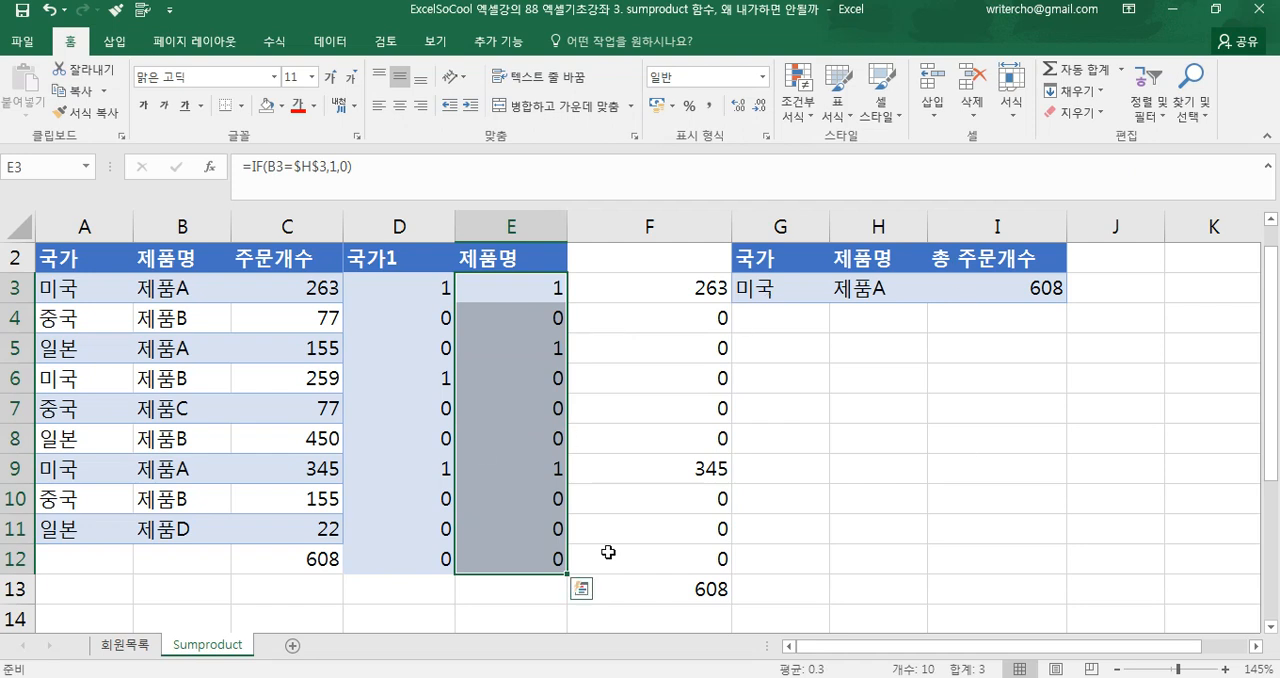
click(806, 386)
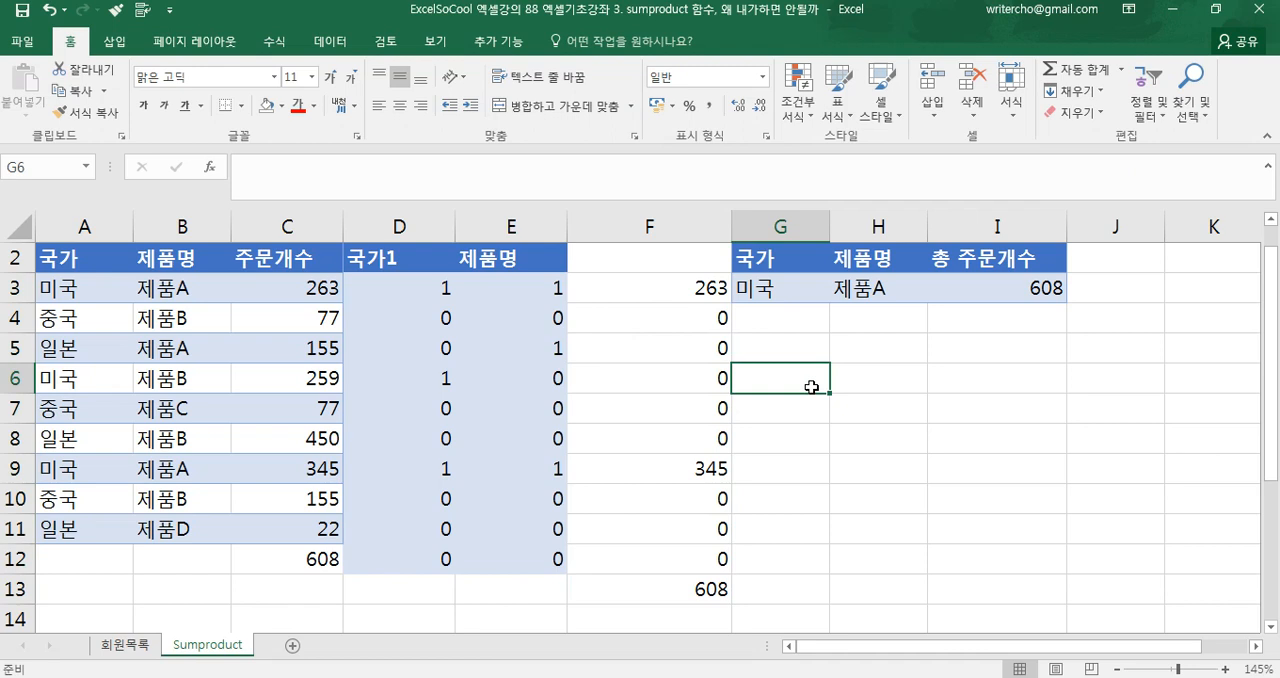
Switch to the 회원목록 sheet and review the withdrawal-year marks in C10:E19
click(133, 650)
scroll(506, 376, down, 1)
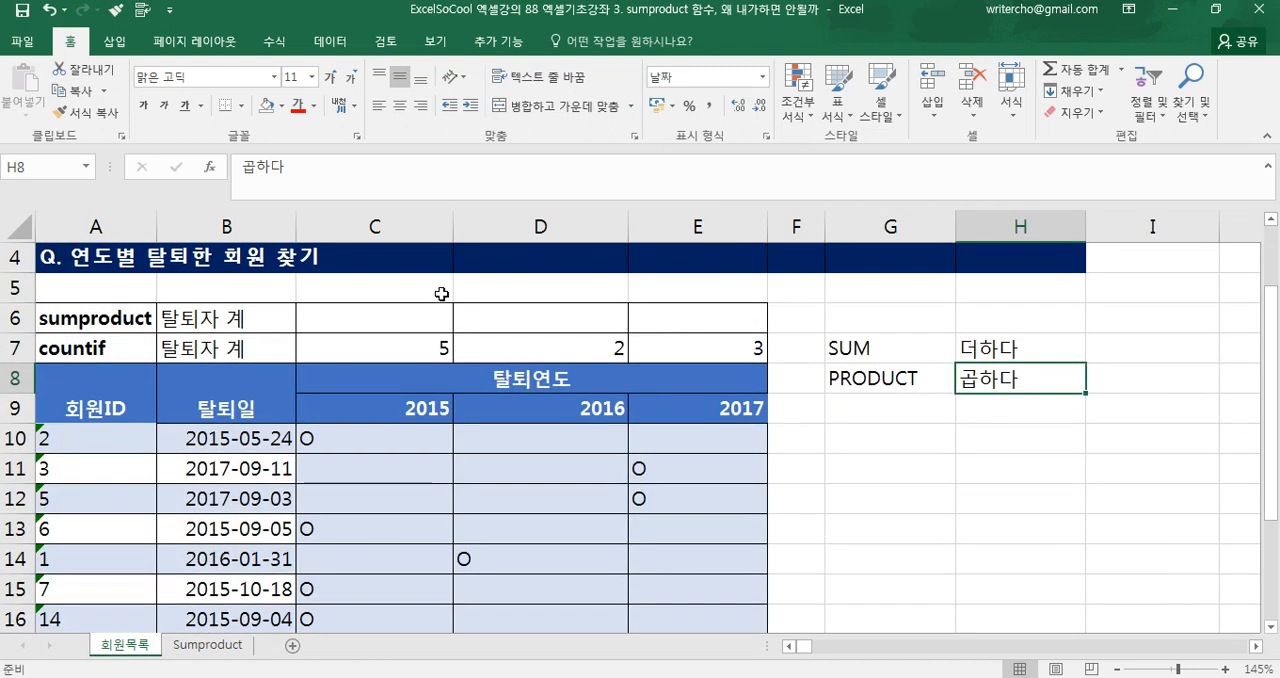
click(340, 437)
drag(711, 422, 702, 564)
scroll(702, 564, up, 2)
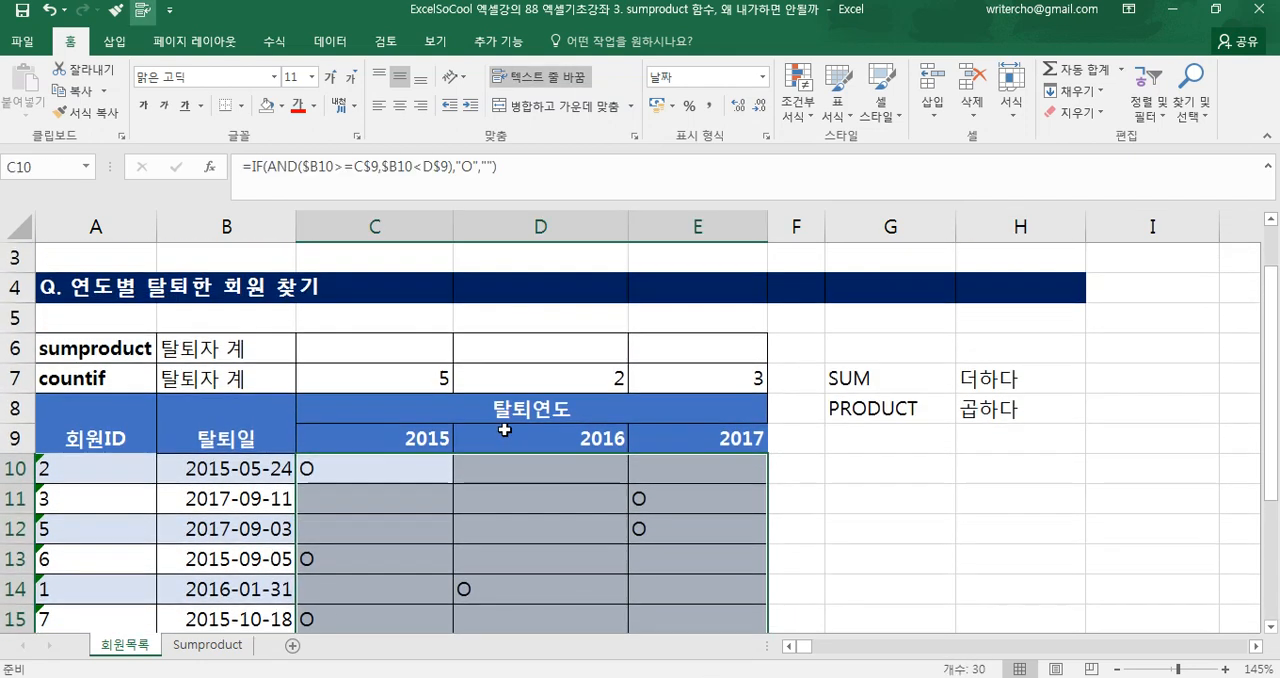
Start a SUMPRODUCT formula in C6 with the first condition B10:B19>=C9
click(411, 352)
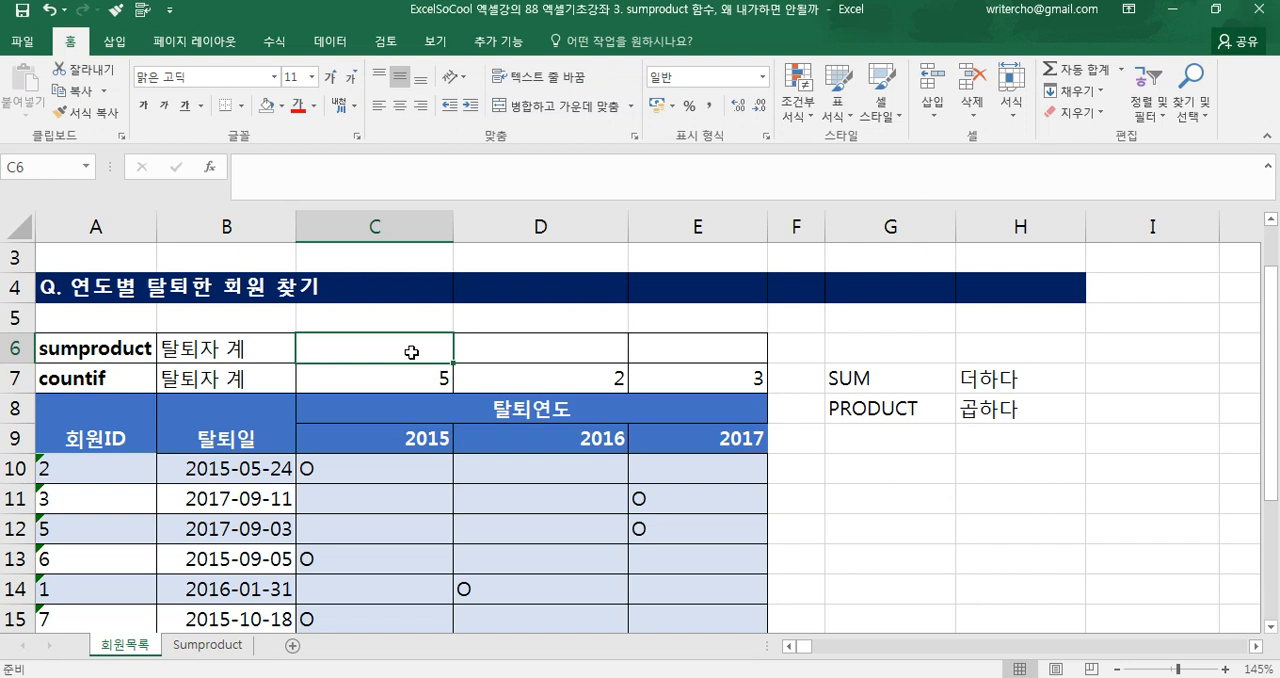
text(=sump)
key(Tab)
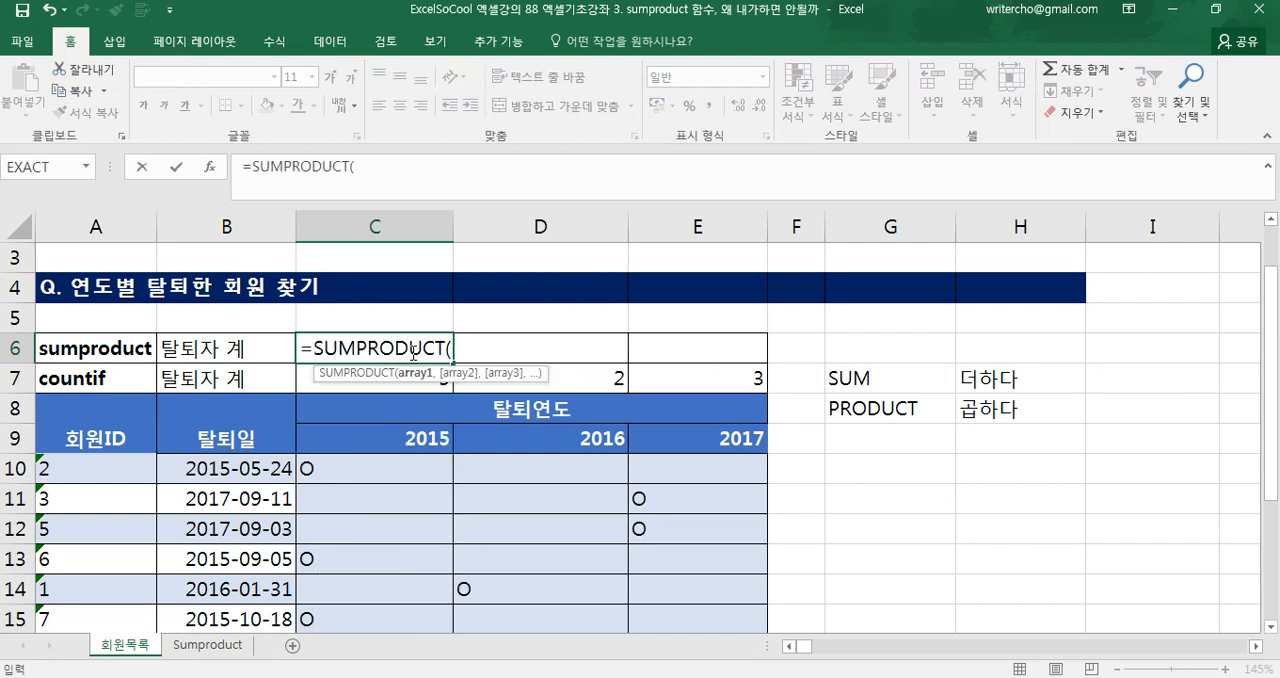
scroll(435, 375, down, 1)
scroll(435, 375, up, 1)
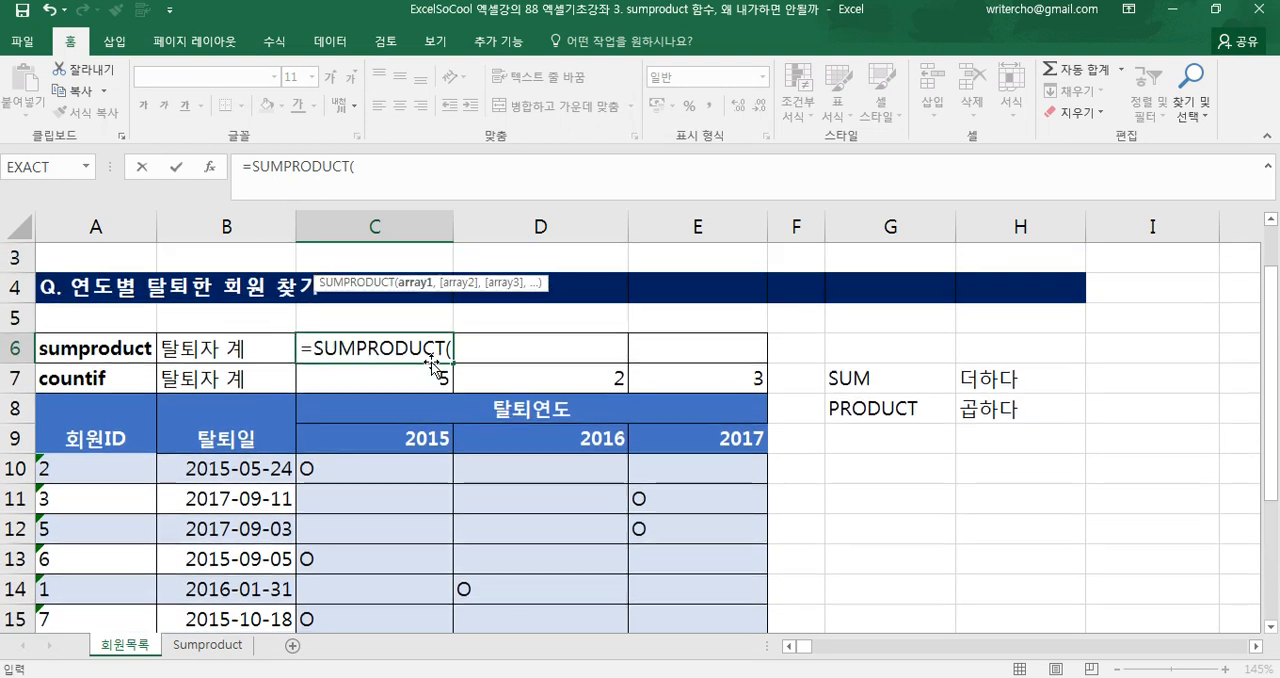
scroll(420, 387, down, 1)
drag(280, 372, 213, 568)
scroll(231, 624, down, 1)
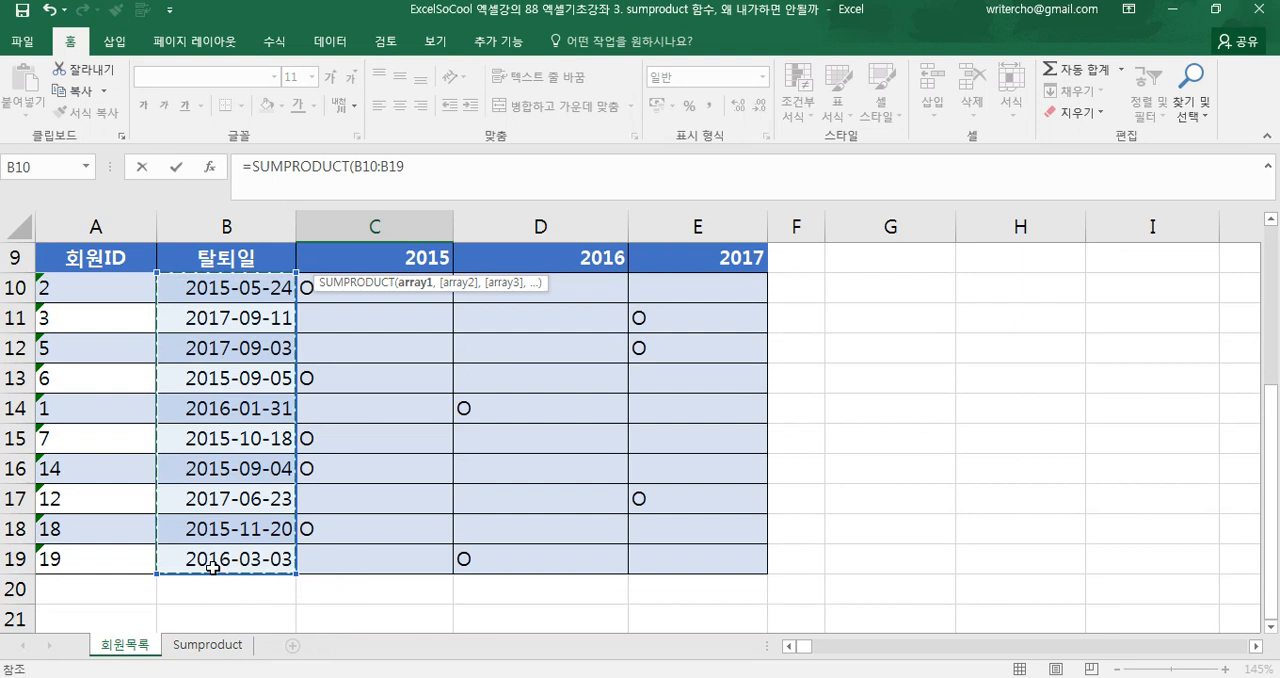
text(> =)
scroll(213, 568, up, 2)
click(367, 443)
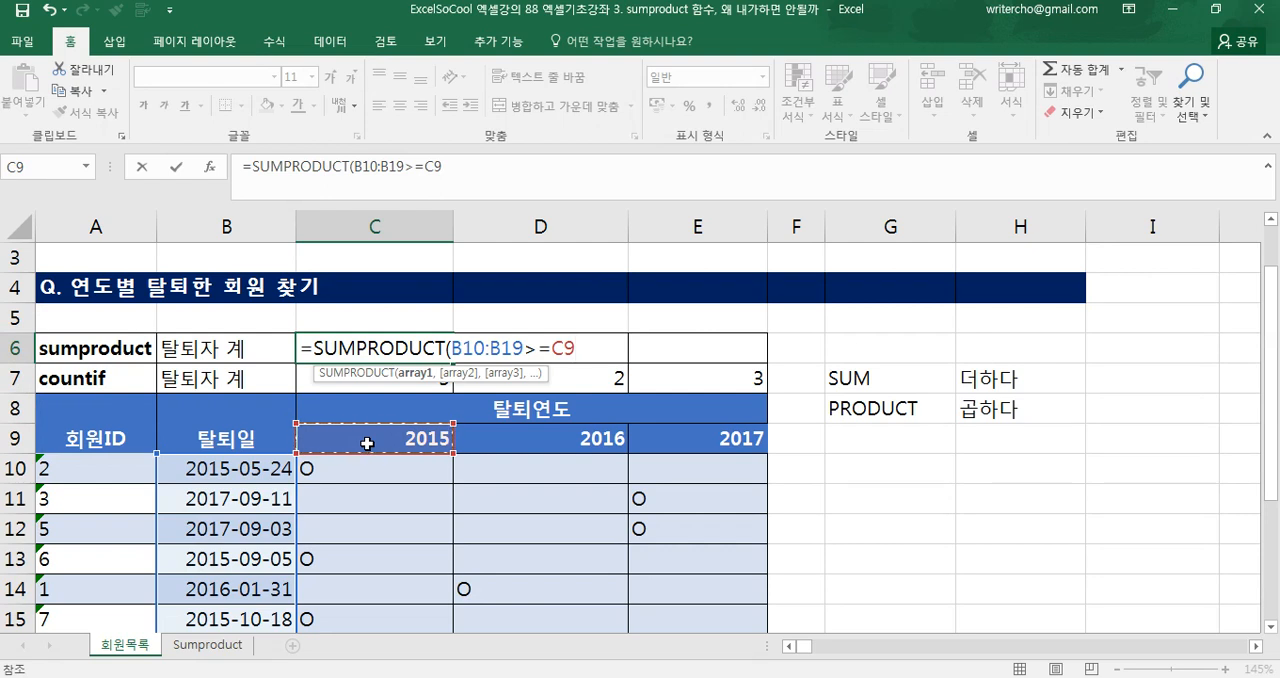
Add the second condition B10:B19<D9 to C6's SUMPRODUCT formula and close its parenthesis
text(,)
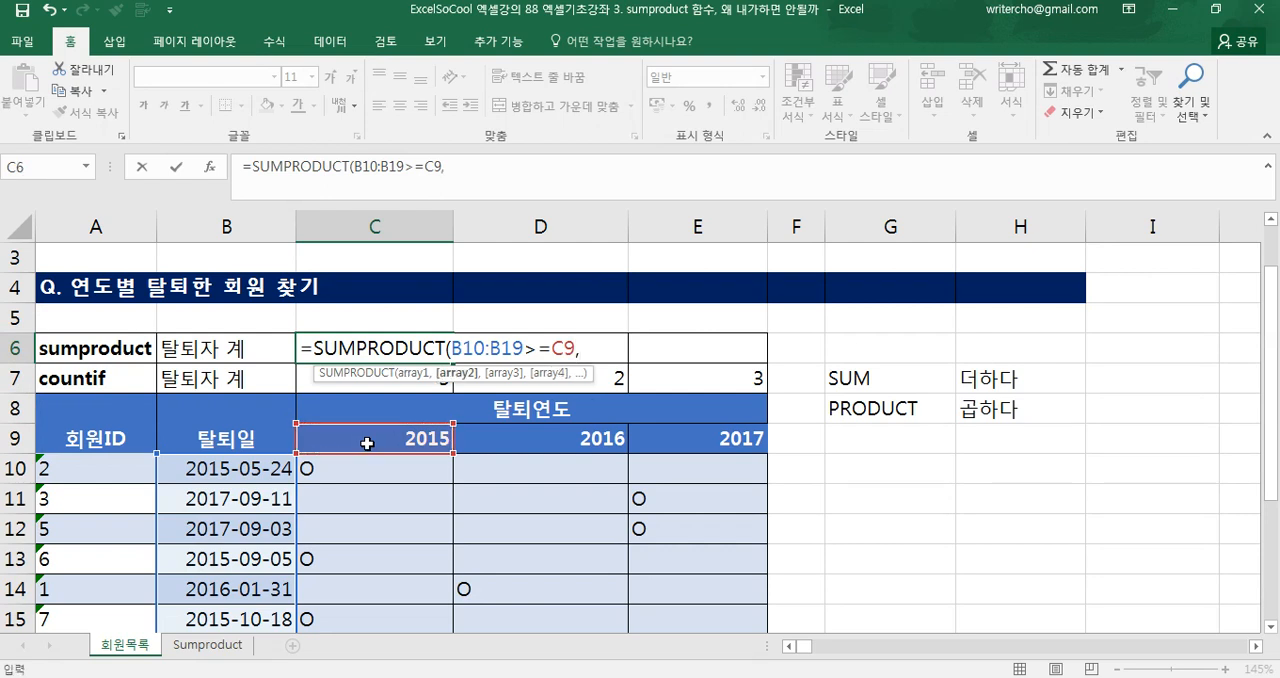
drag(280, 468, 263, 563)
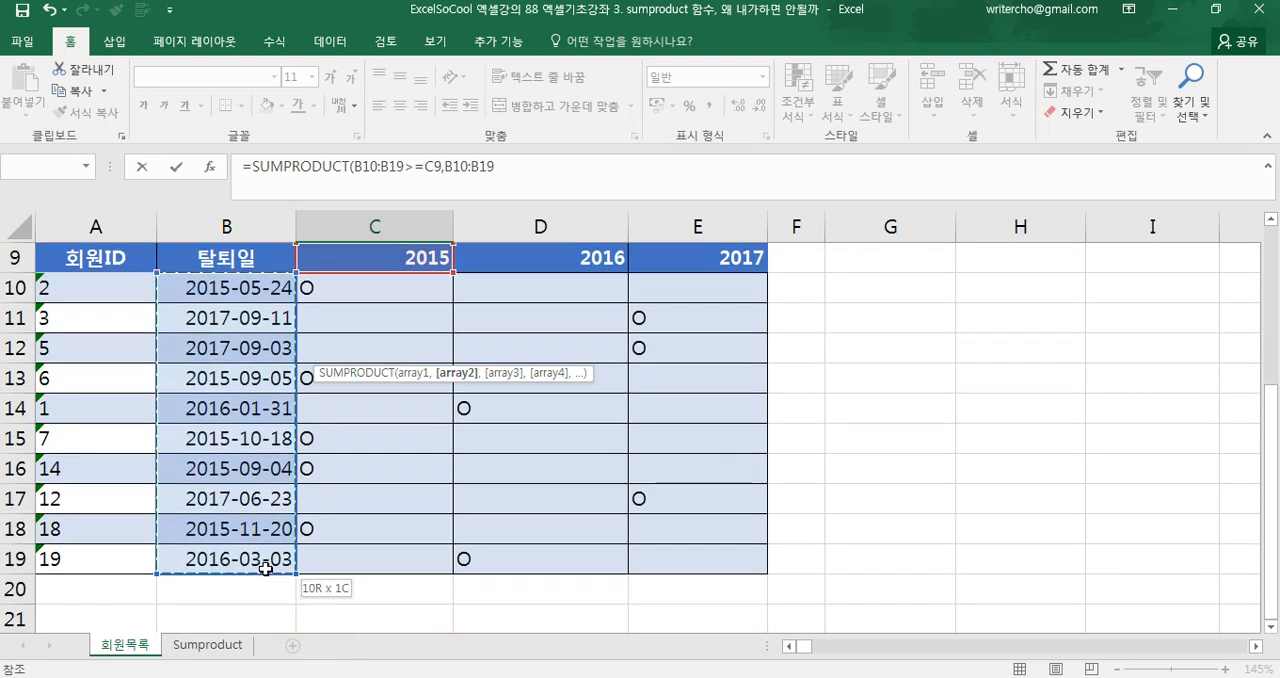
scroll(265, 568, up, 1)
scroll(265, 568, up, 1)
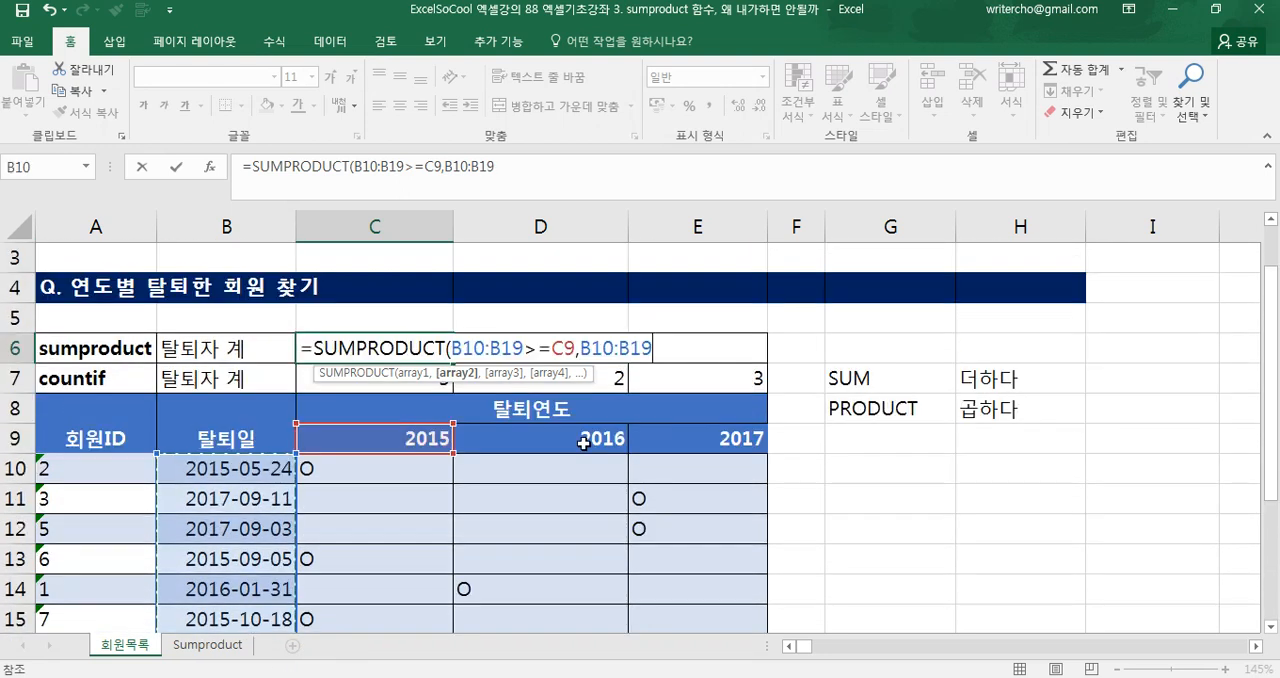
text(<)
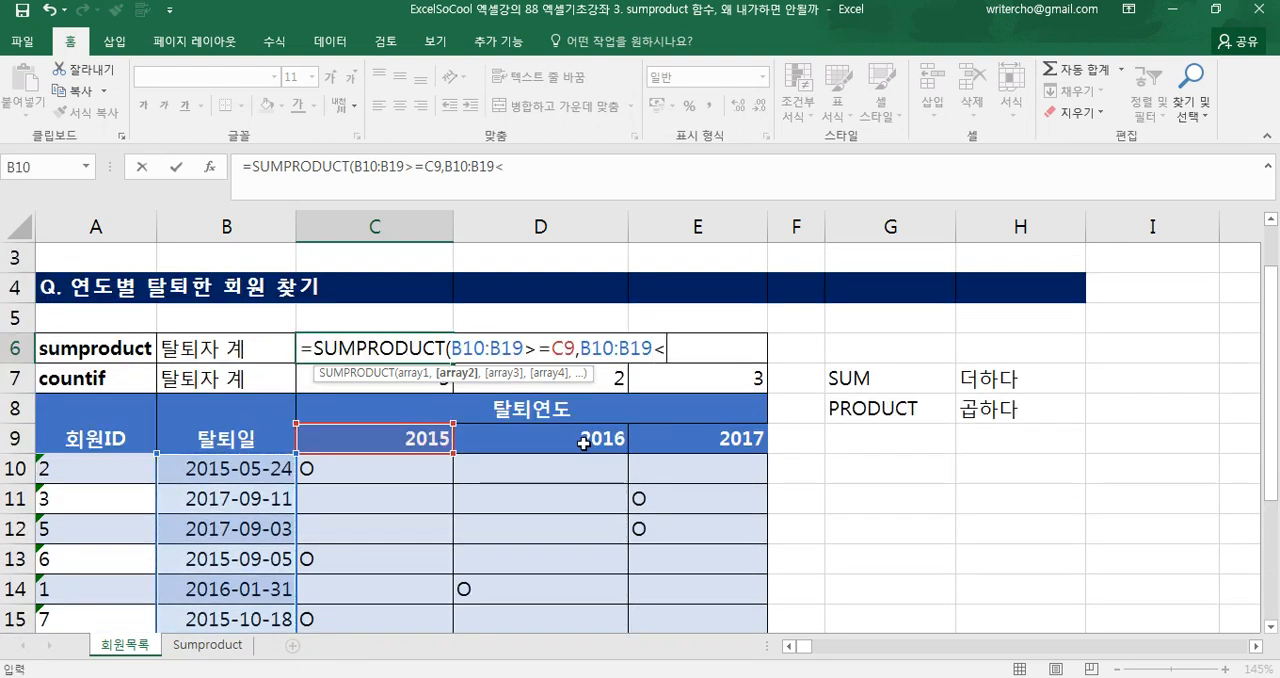
click(584, 442)
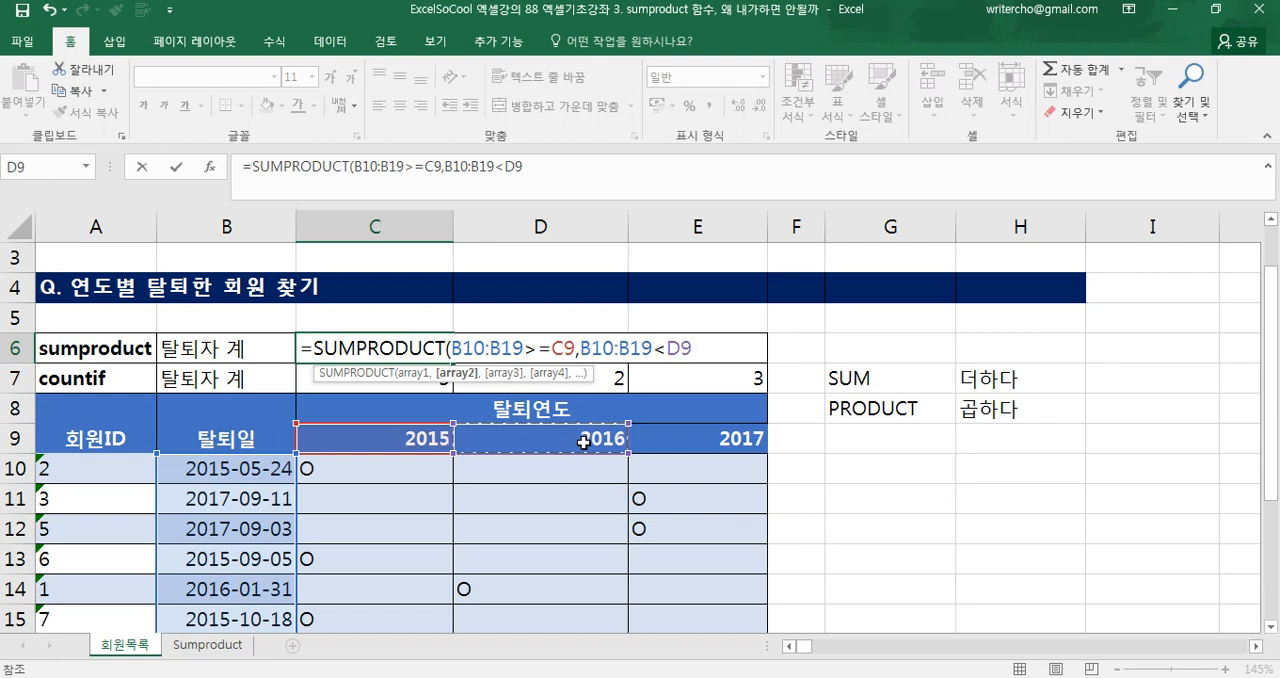
text())
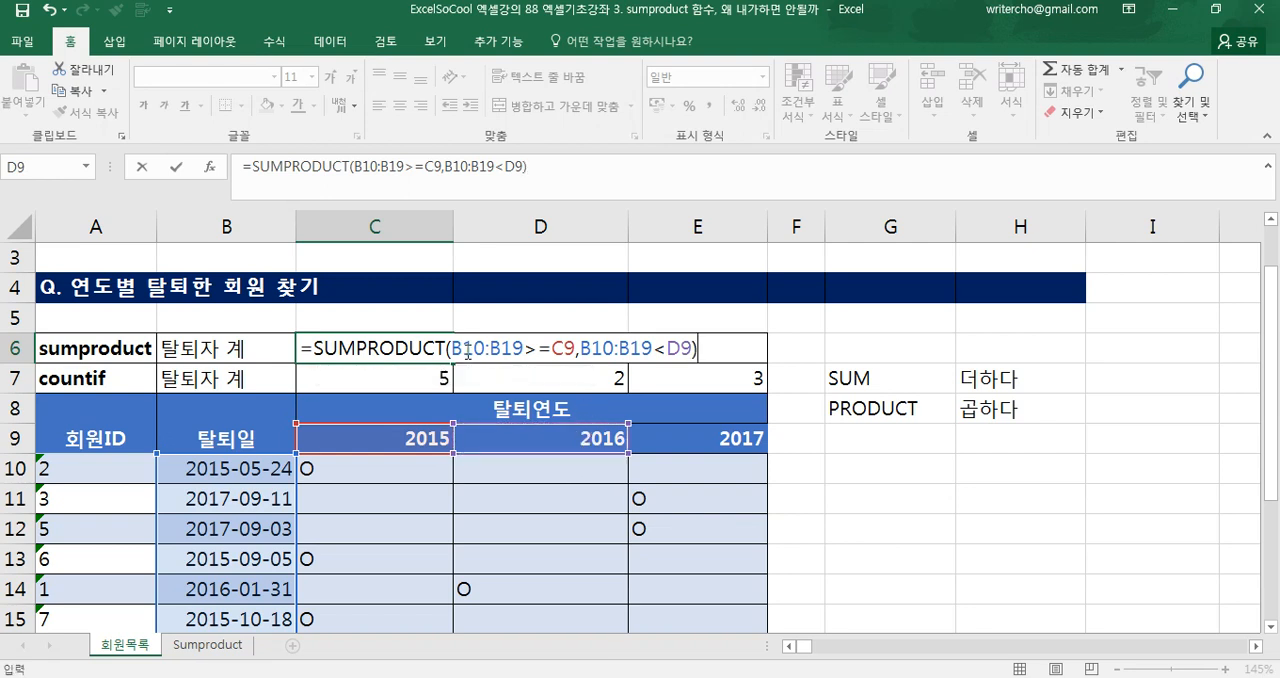
Evaluate each of the two date conditions in C6's SUMPRODUCT formula to inspect its TRUE/FALSE array, reverting to the references each time
drag(453, 348, 574, 355)
key(F9)
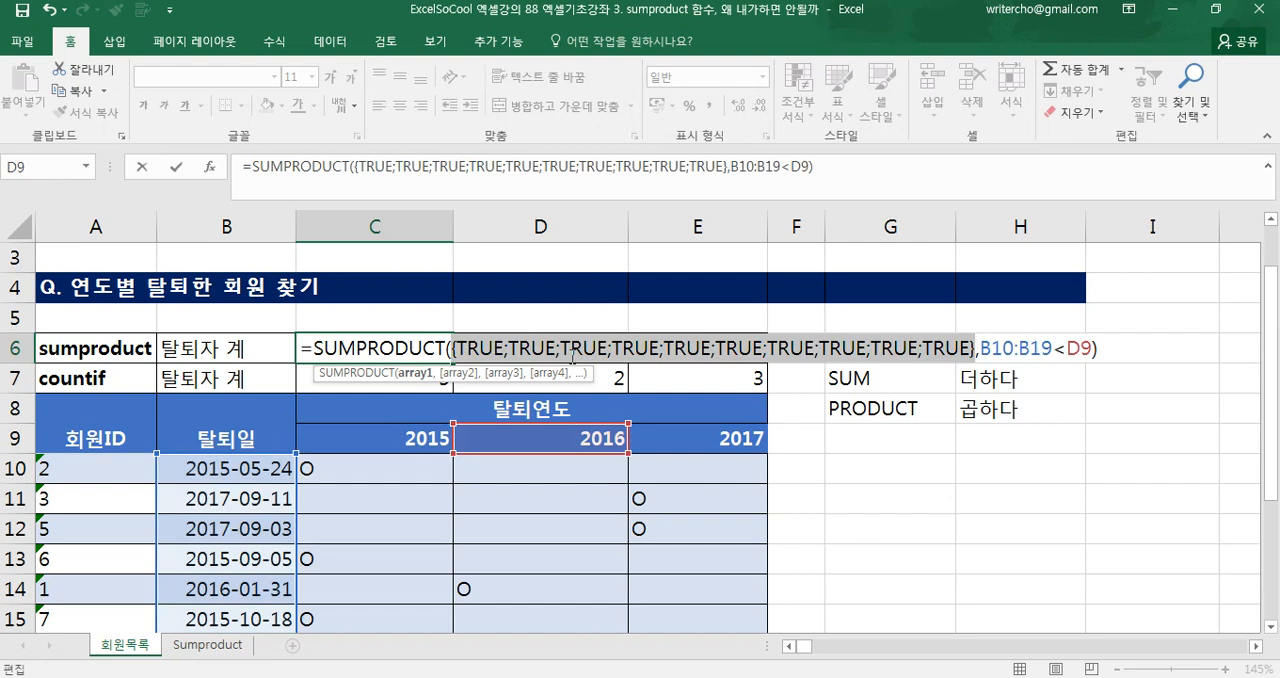
key(ctrl+z)
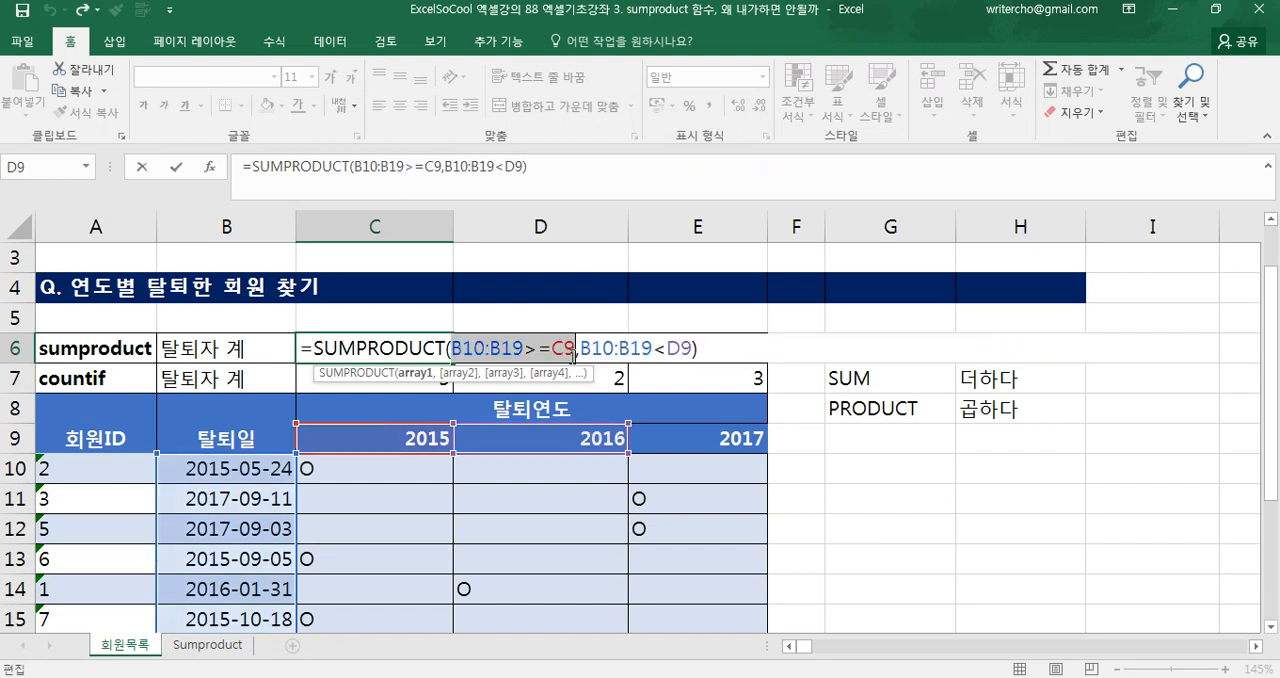
drag(579, 349, 694, 348)
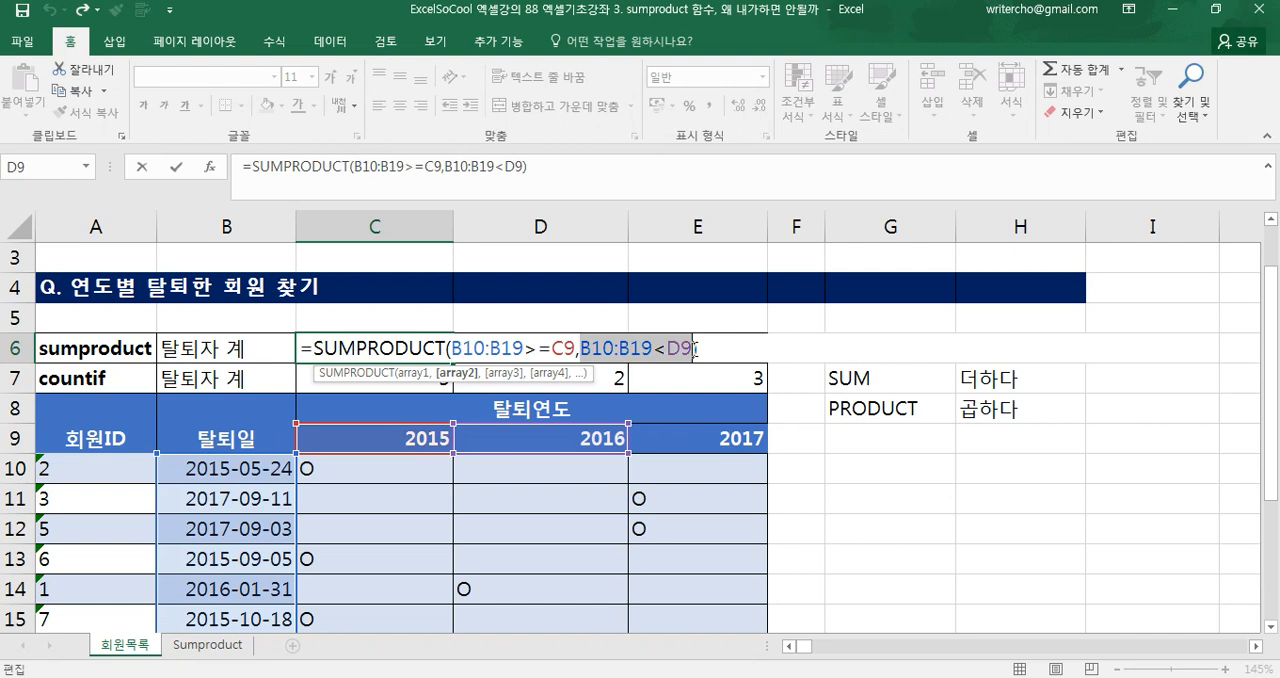
key(F9)
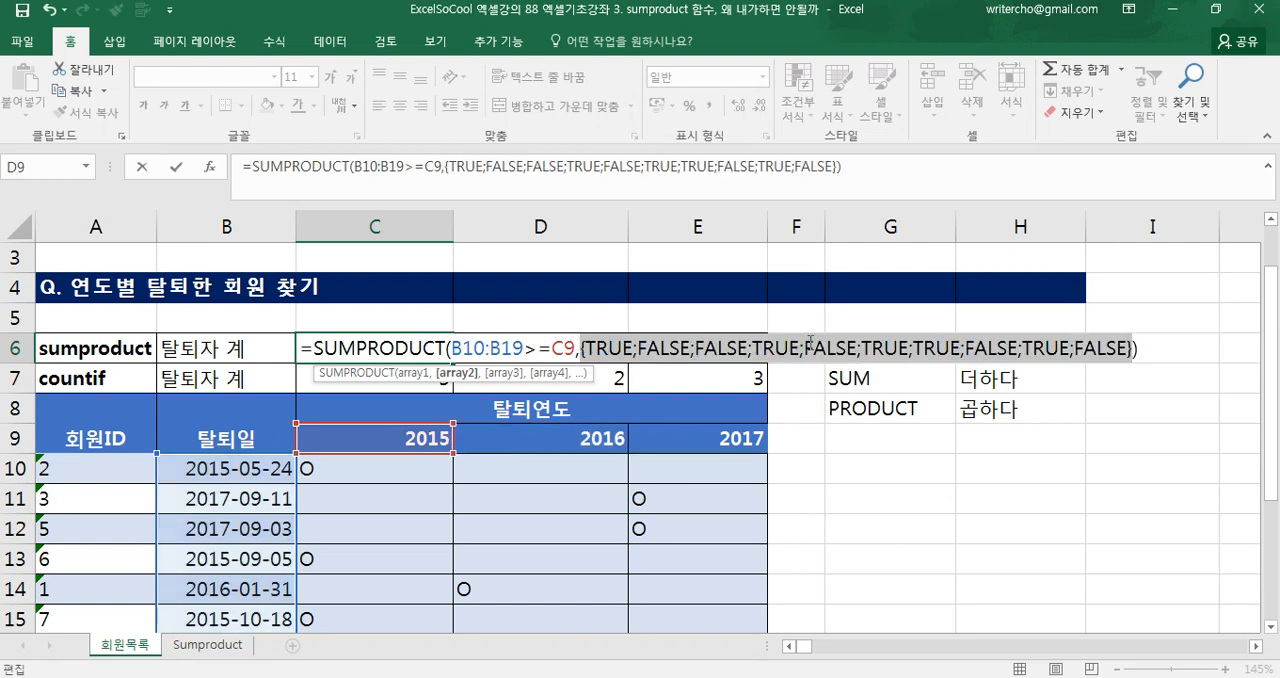
key(ctrl+z)
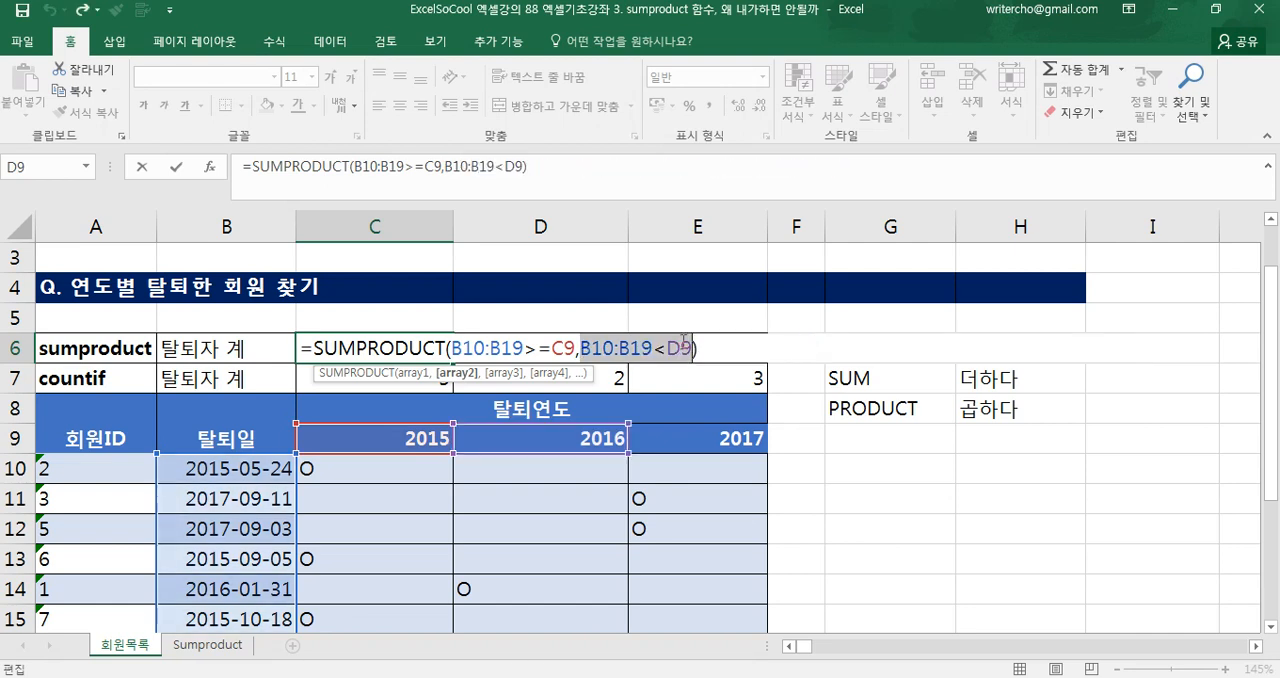
Wrap both conditions of C6's formula in --( ) to get =SUMPRODUCT(--(B10:B19>=C9),--(B10:B19<D9)) and commit it
click(455, 347)
text(--)
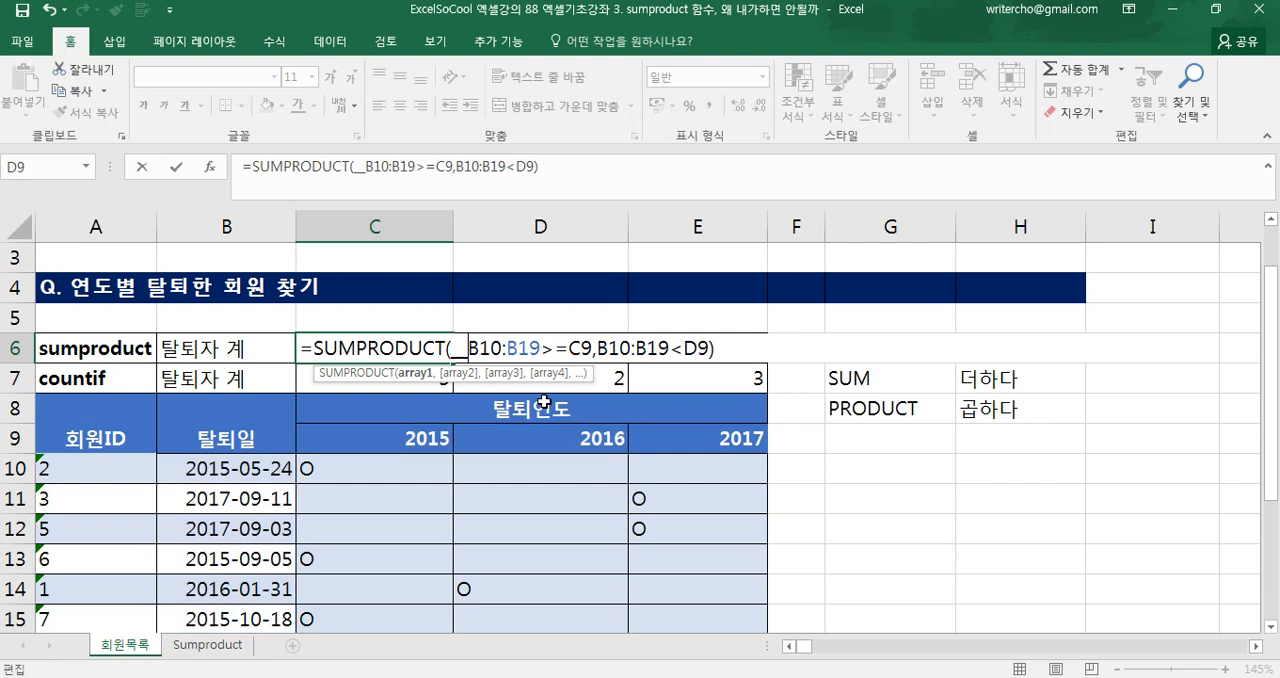
text(()
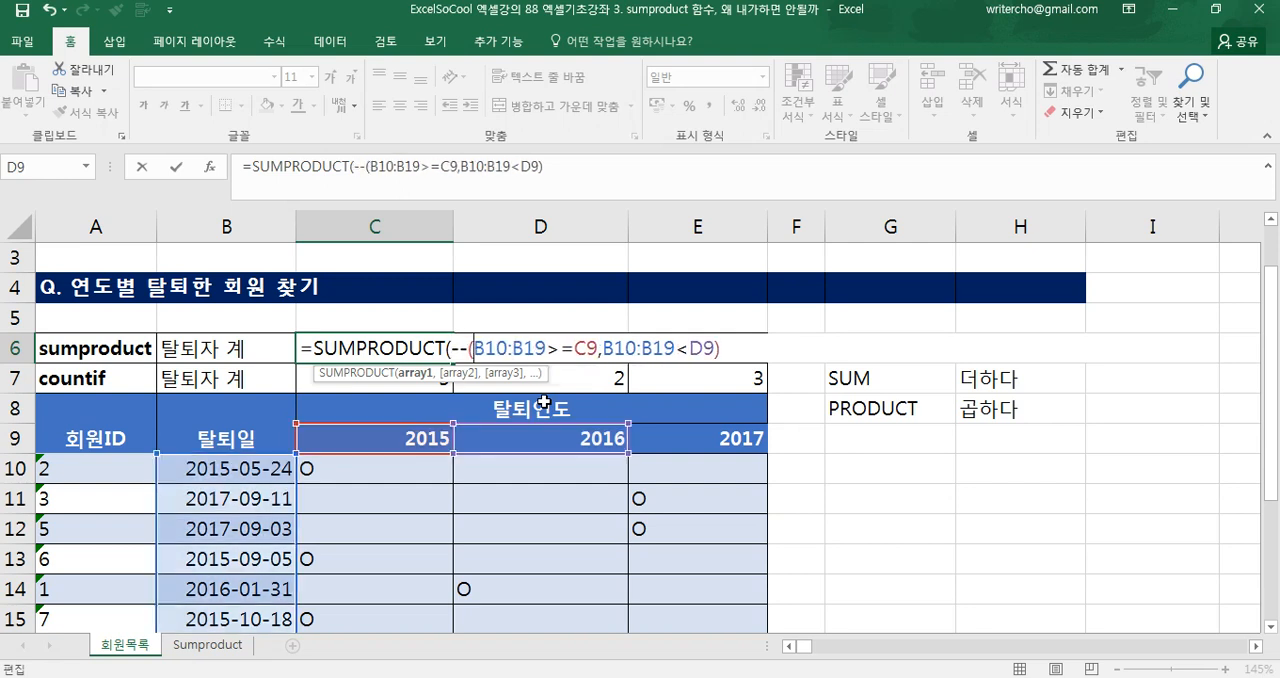
text())
click(608, 350)
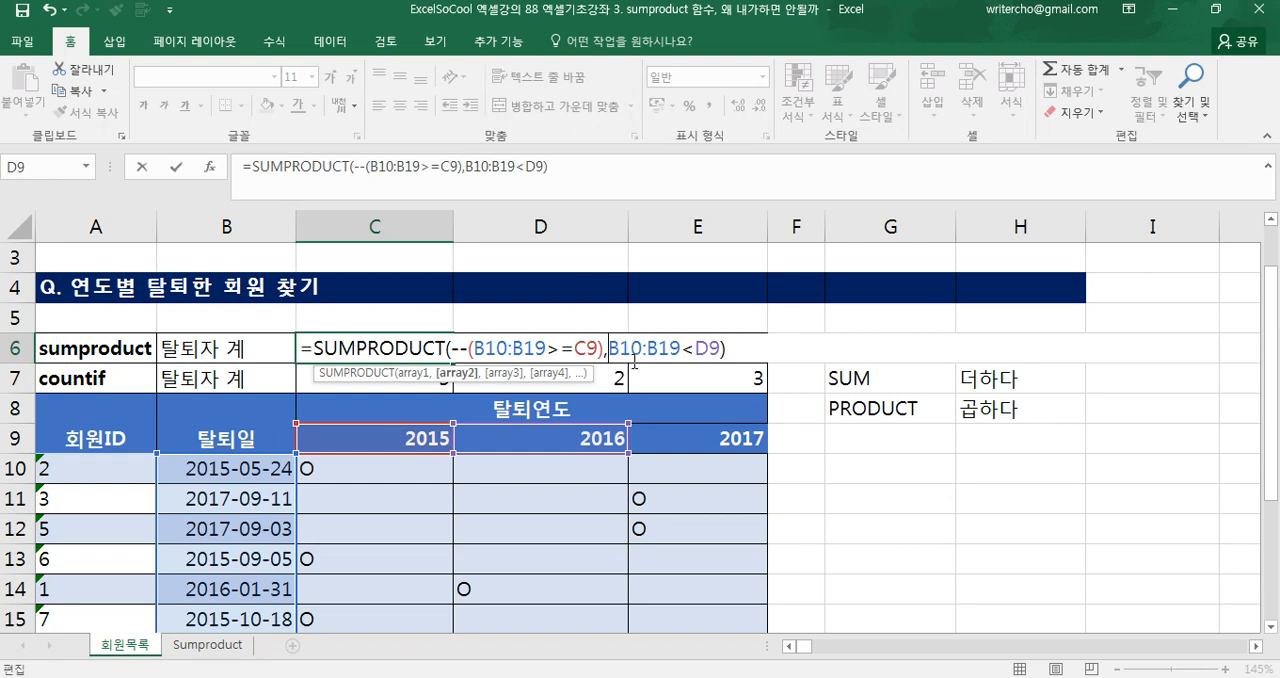
text(--()
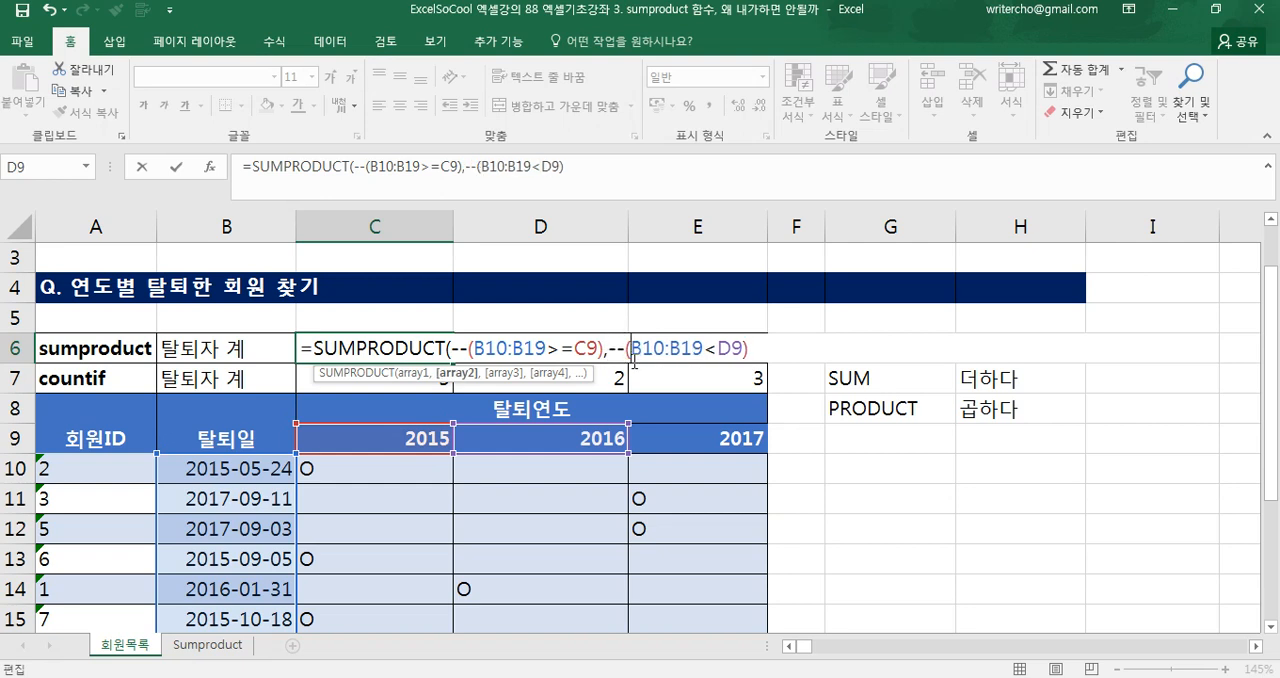
click(751, 352)
text())
key(Return)
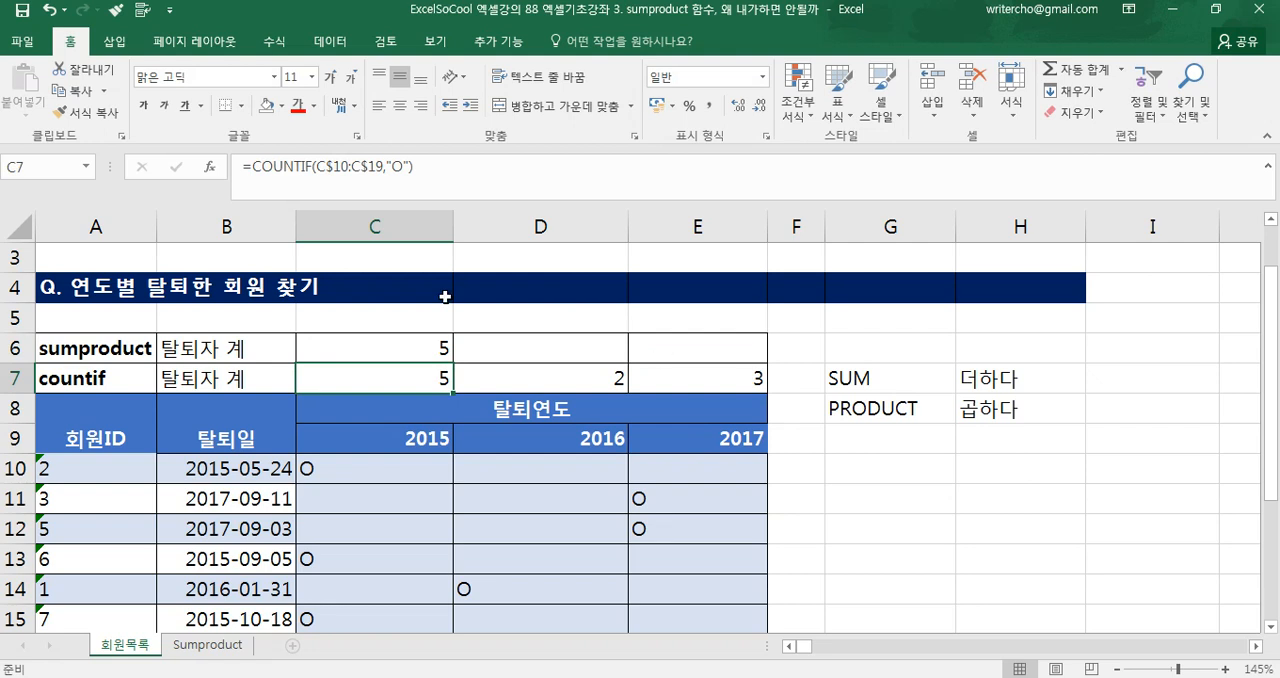
Make both B10:B19 ranges in C6's formula absolute as $B$10:$B$19, leaving C9 and D9 relative
click(409, 351)
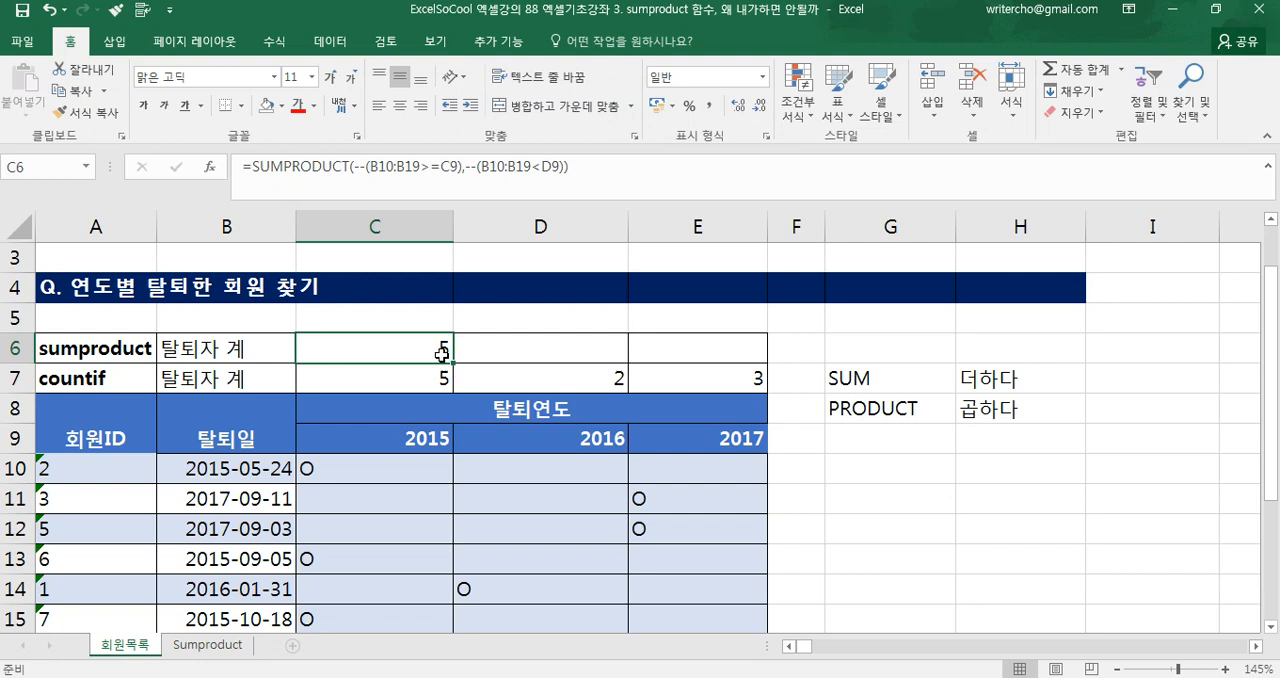
double_click(443, 350)
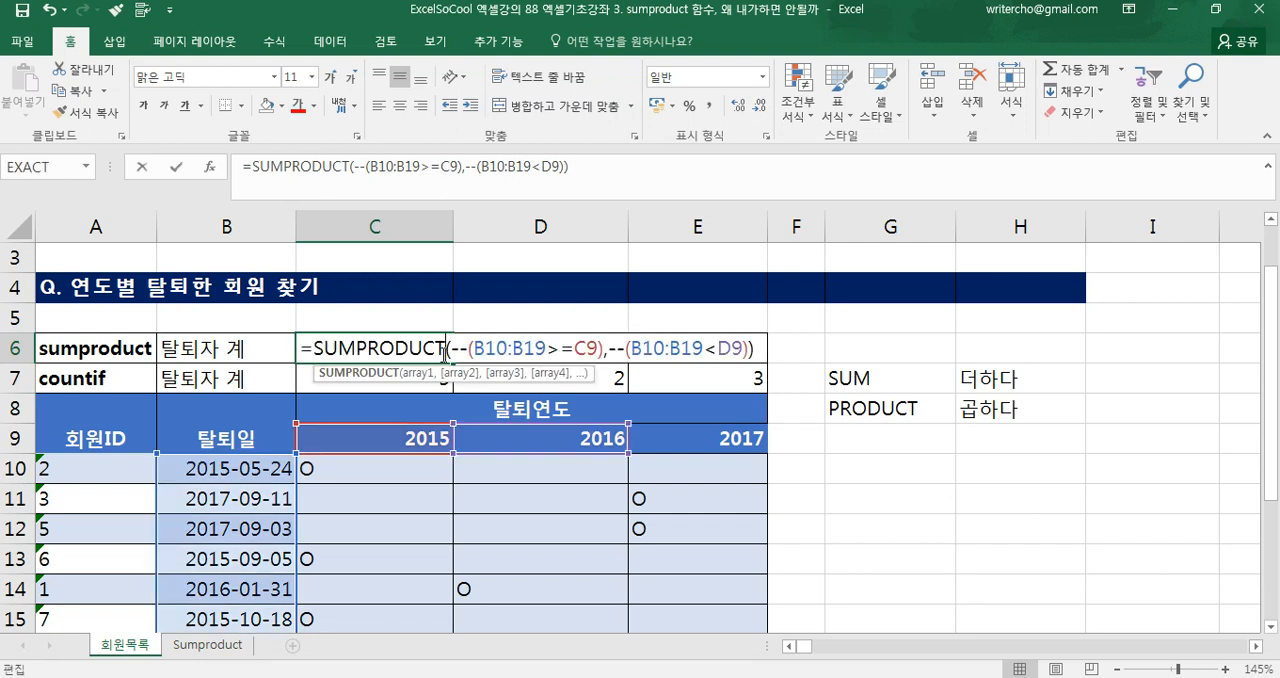
click(488, 352)
key(F4)
double_click(556, 348)
key(F4)
double_click(697, 348)
key(F4)
double_click(741, 348)
key(F4)
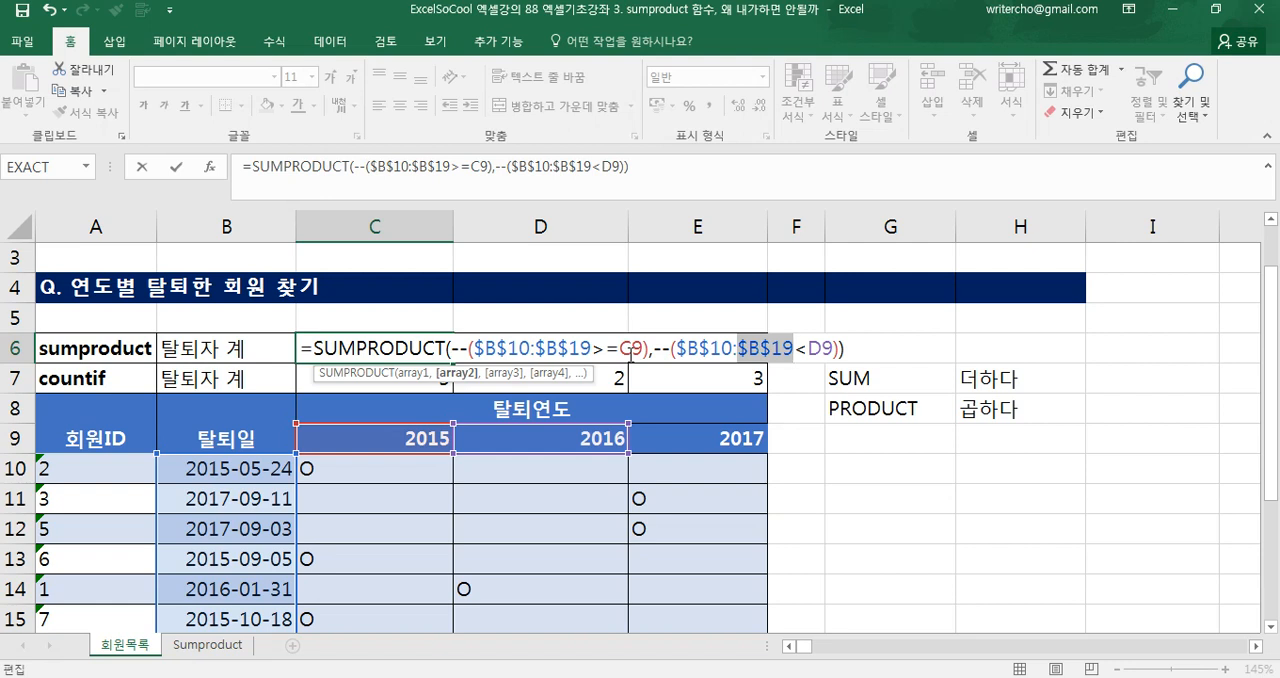
key(Return)
Fill C6's SUMPRODUCT formula across to E6 and check the copied formulas in D6 and E6
click(428, 350)
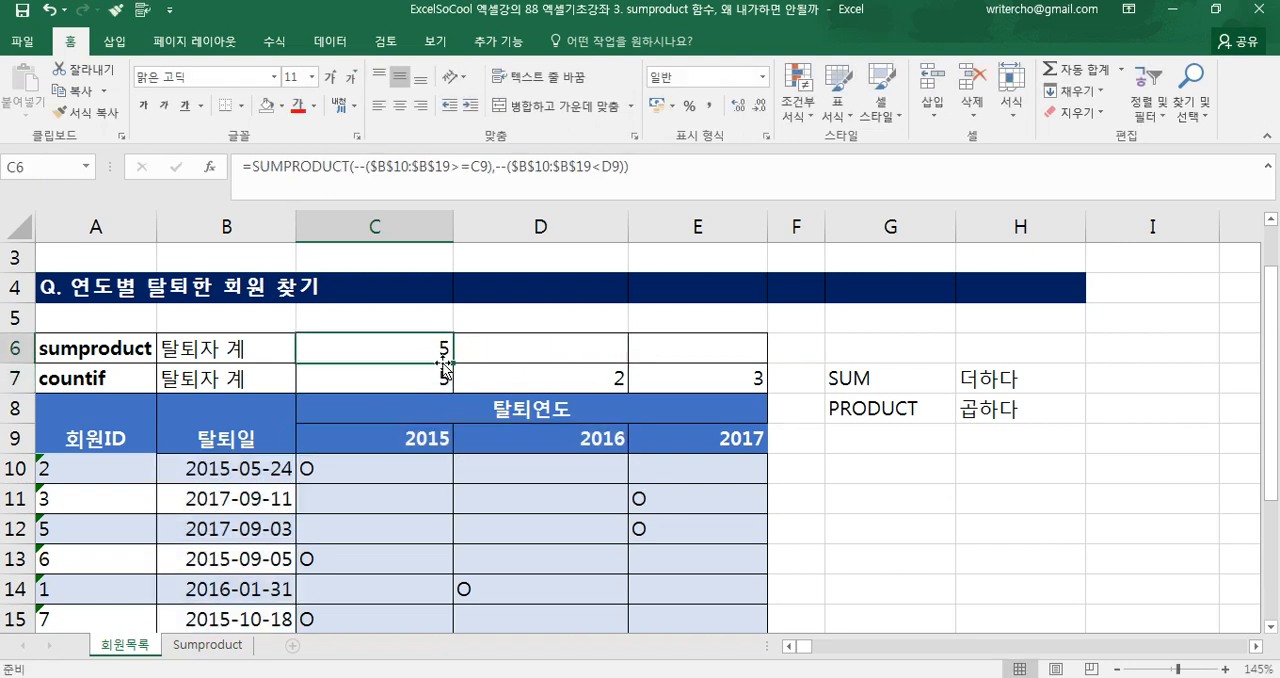
drag(454, 362, 740, 345)
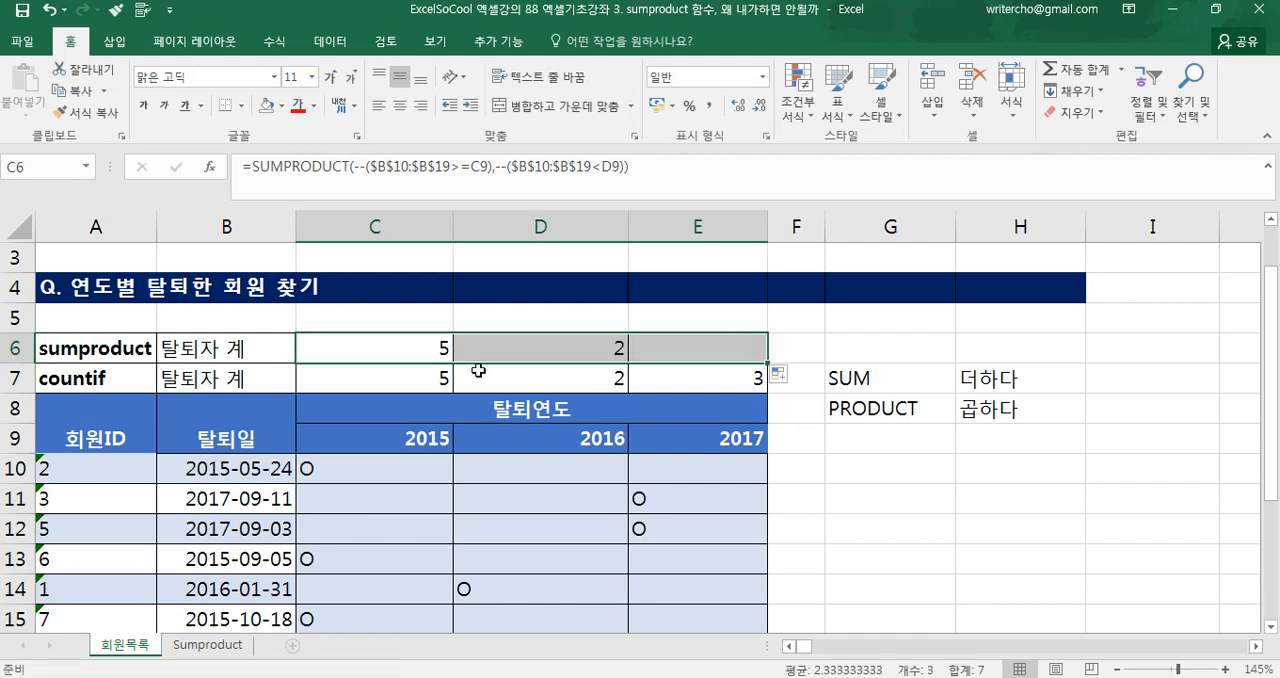
click(410, 343)
click(528, 346)
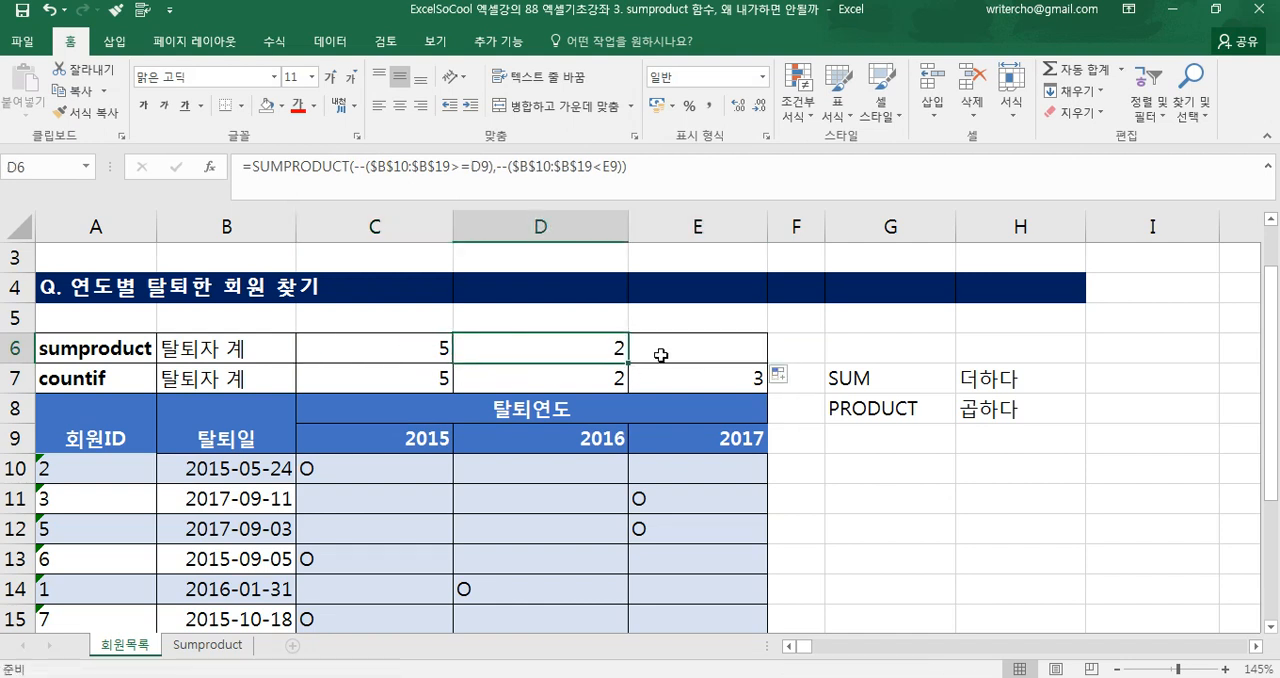
click(690, 360)
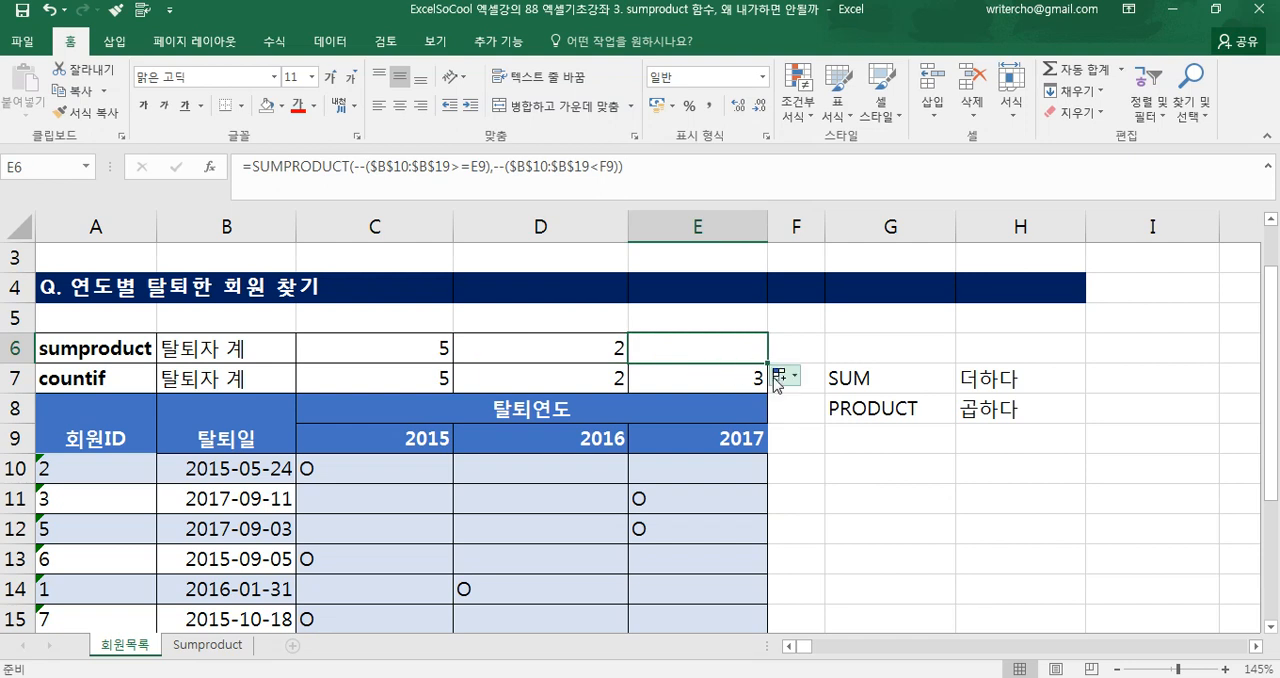
Enter the date 2018/1/1 in F9 as the upper limit for 2017, and compare E6 with the COUNTIF result in E7
click(808, 385)
click(790, 437)
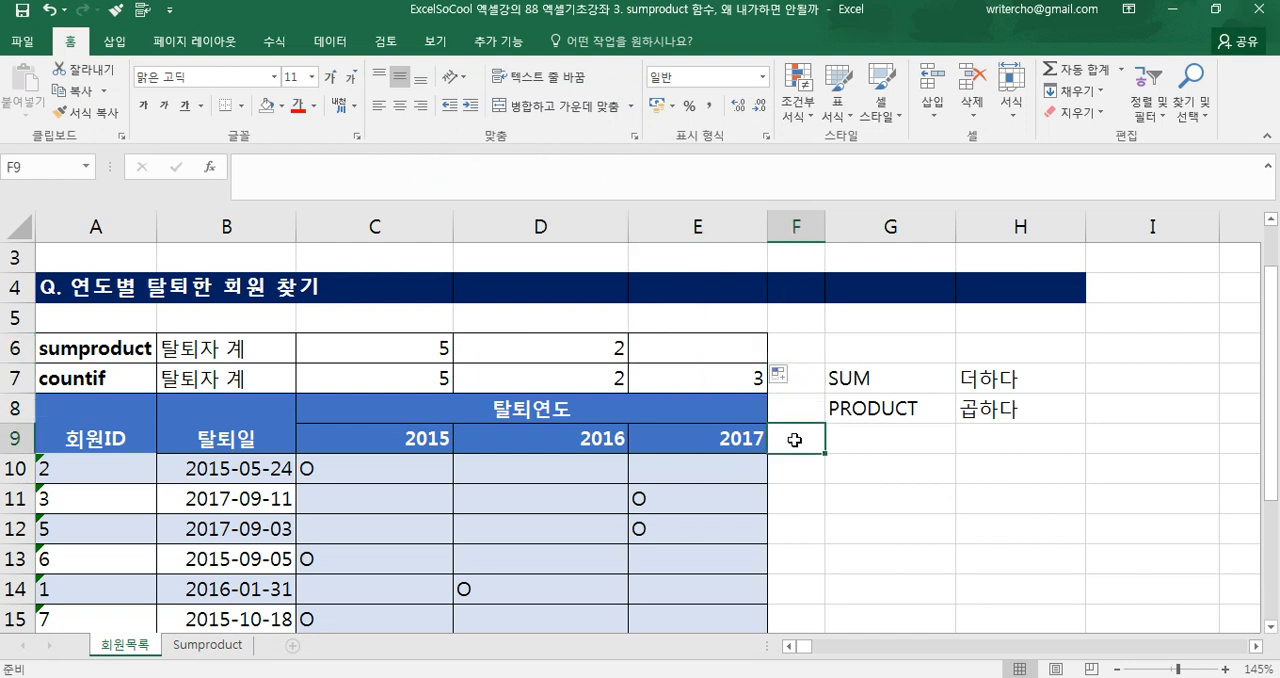
text(2018/1/1)
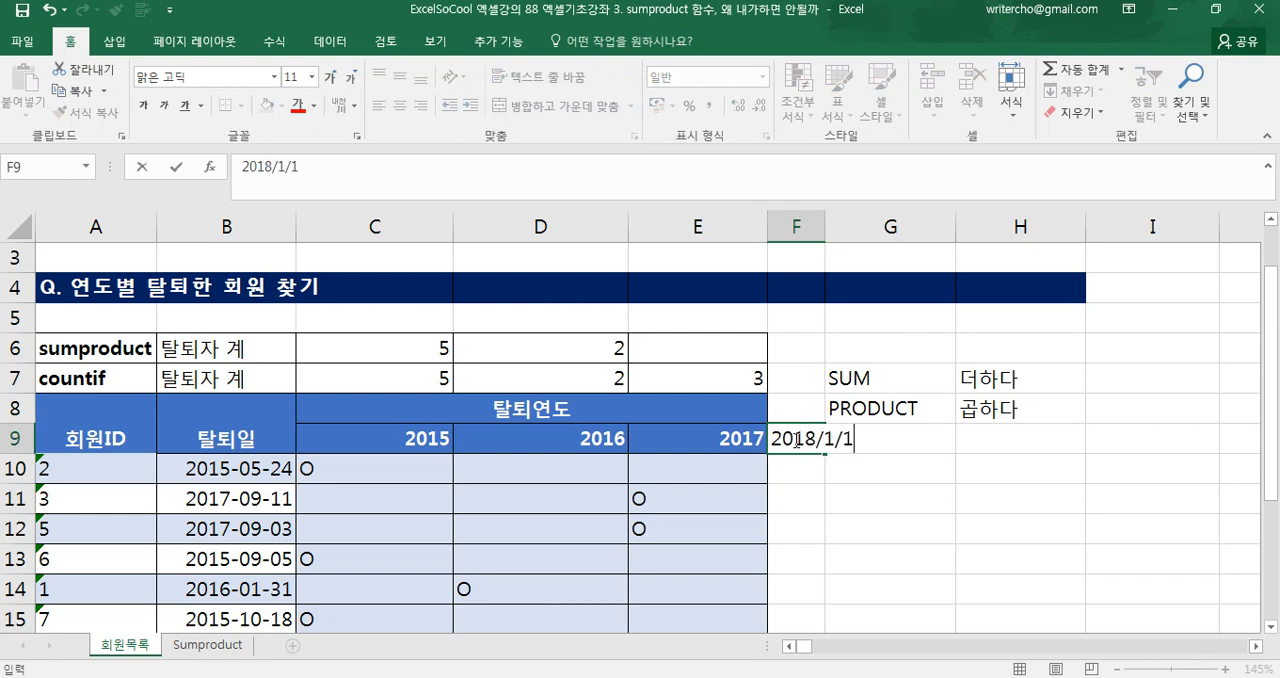
key(Return)
click(795, 438)
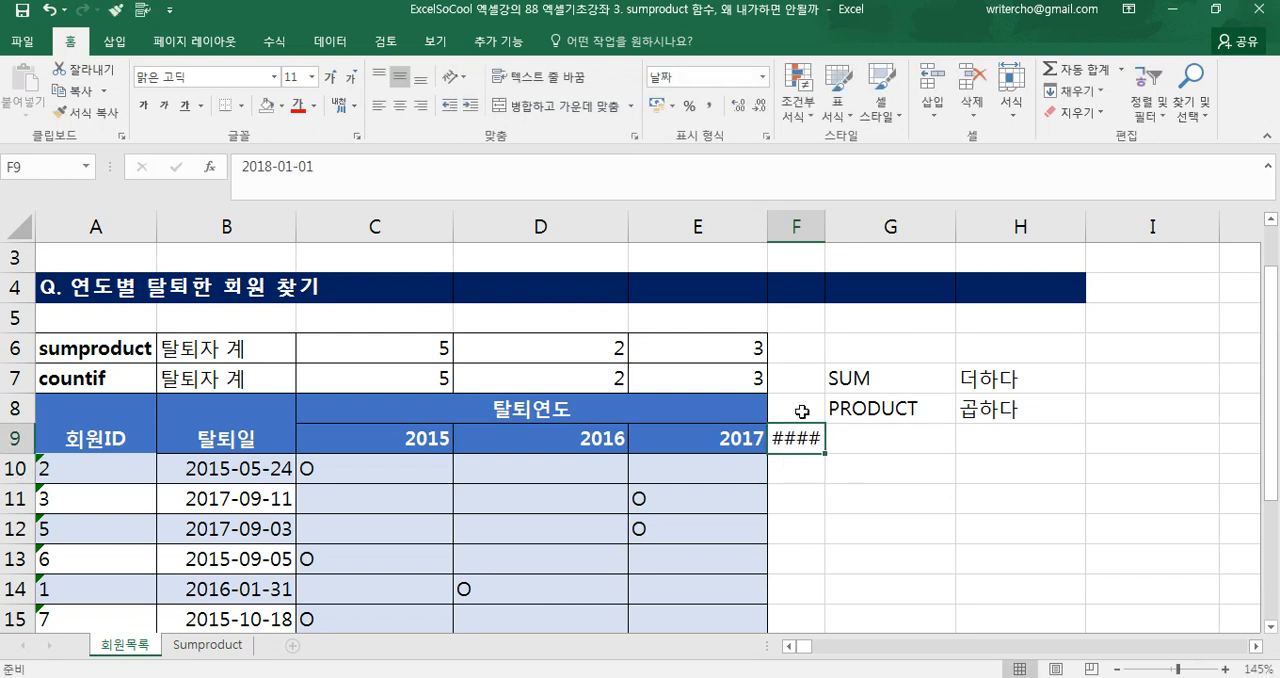
click(734, 349)
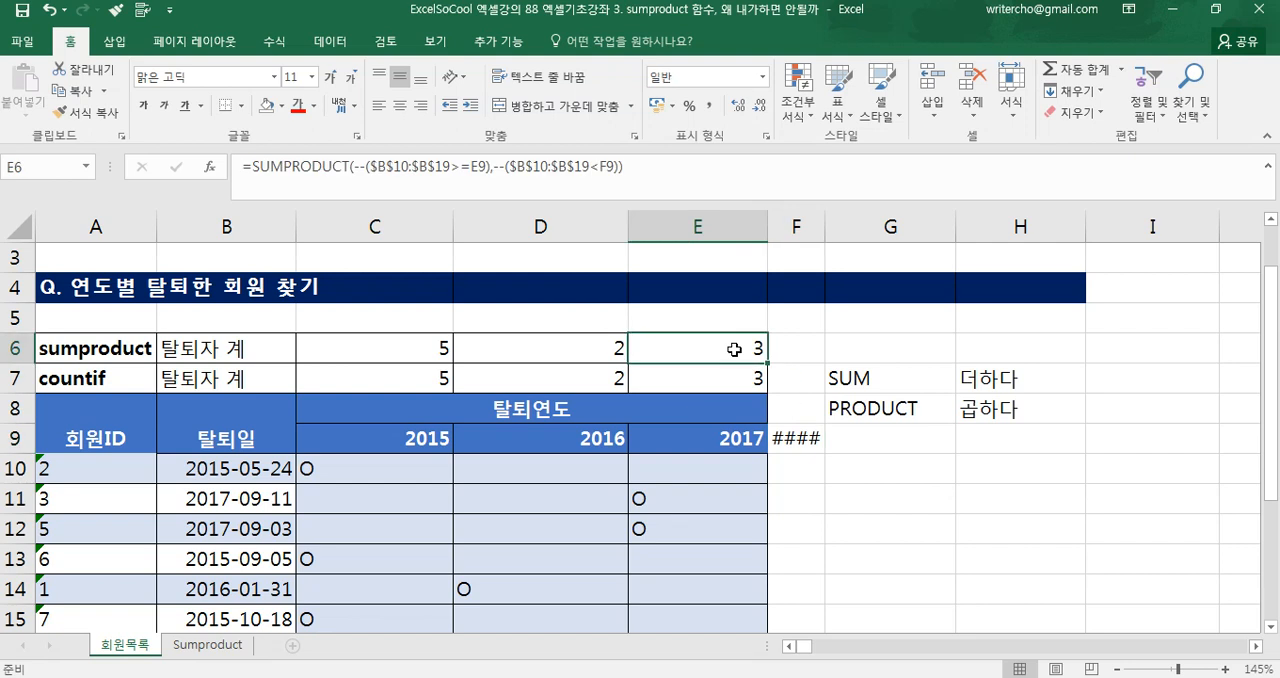
key(Down)
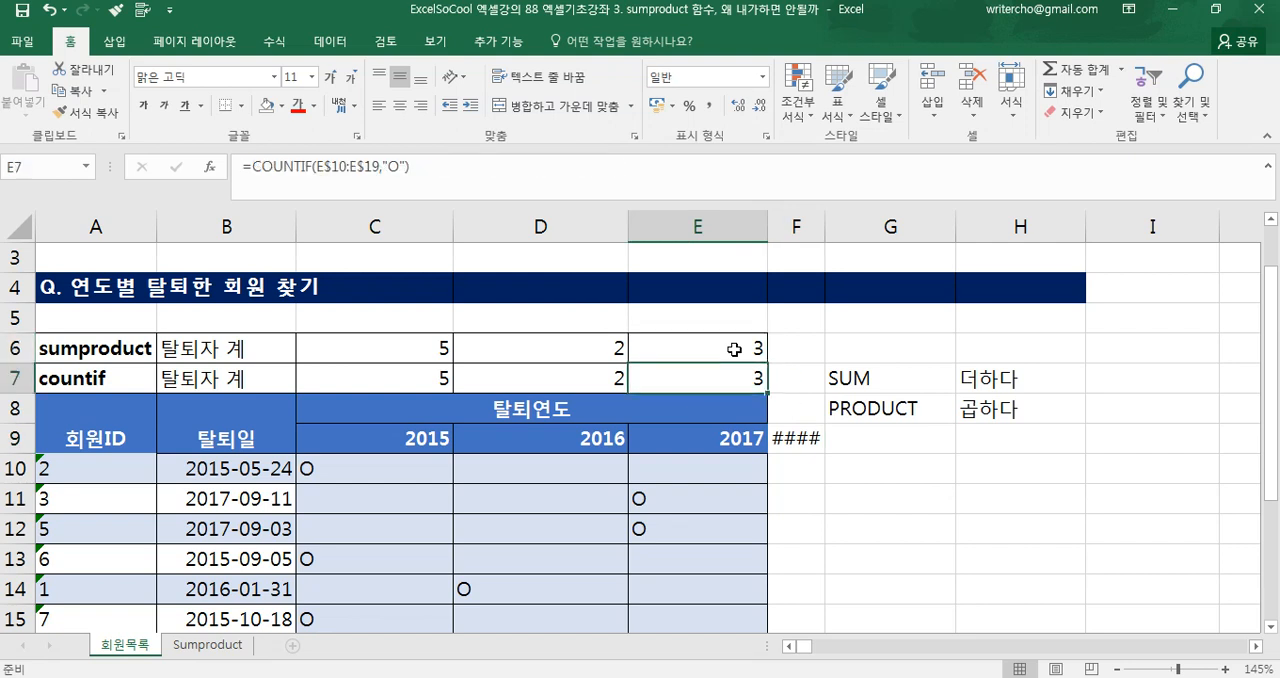
Check the dates behind the year headers C9:E9 and change their number format to General (일반) to show serial numbers
click(735, 445)
click(600, 440)
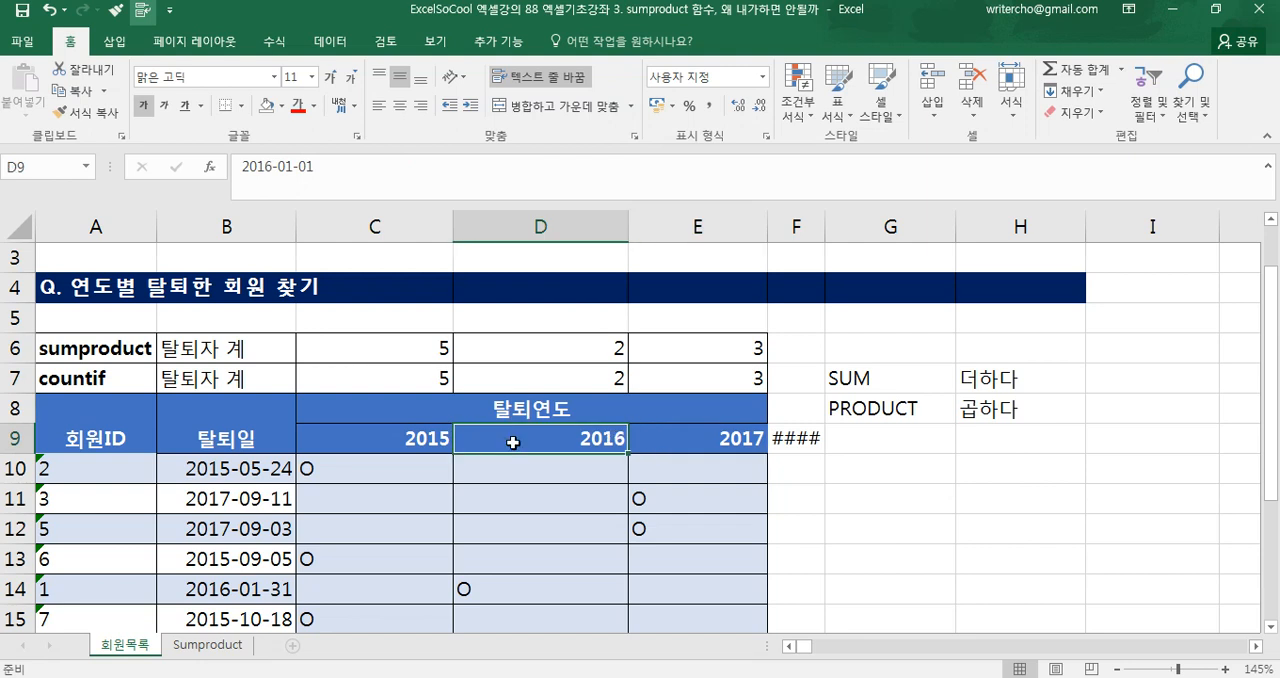
click(419, 444)
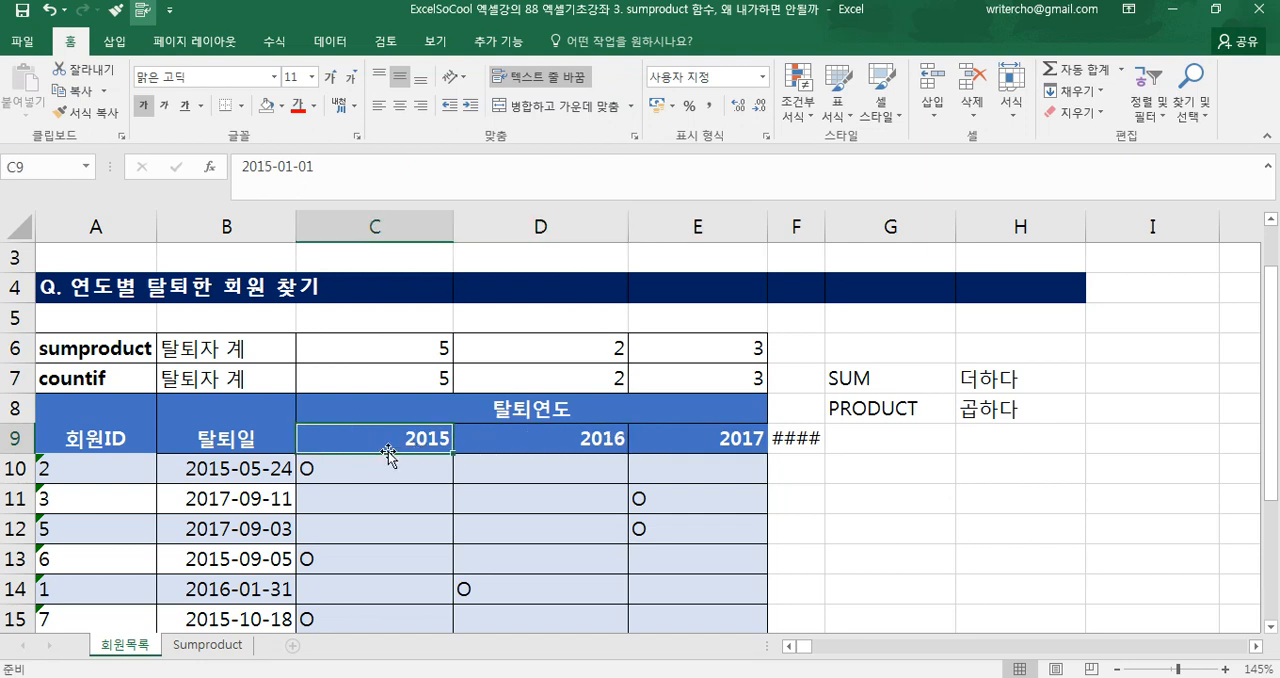
drag(334, 437, 661, 449)
key(ctrl+c)
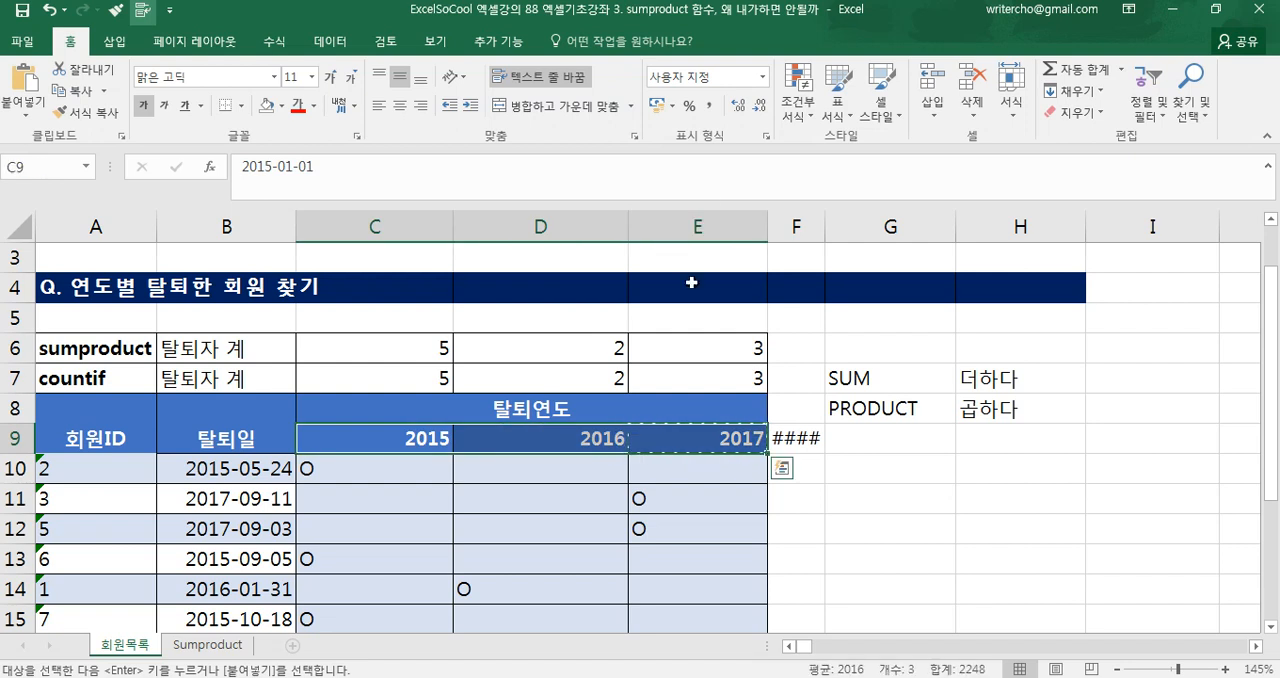
click(572, 437)
drag(414, 437, 660, 428)
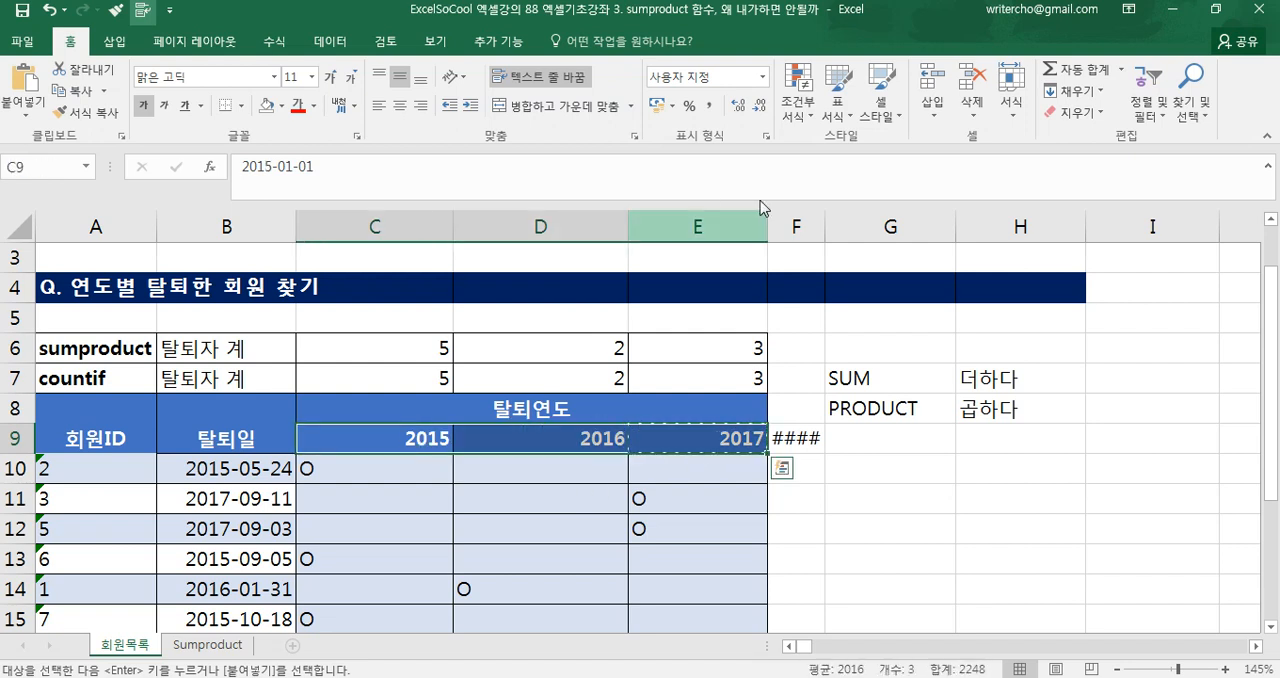
click(762, 77)
click(733, 108)
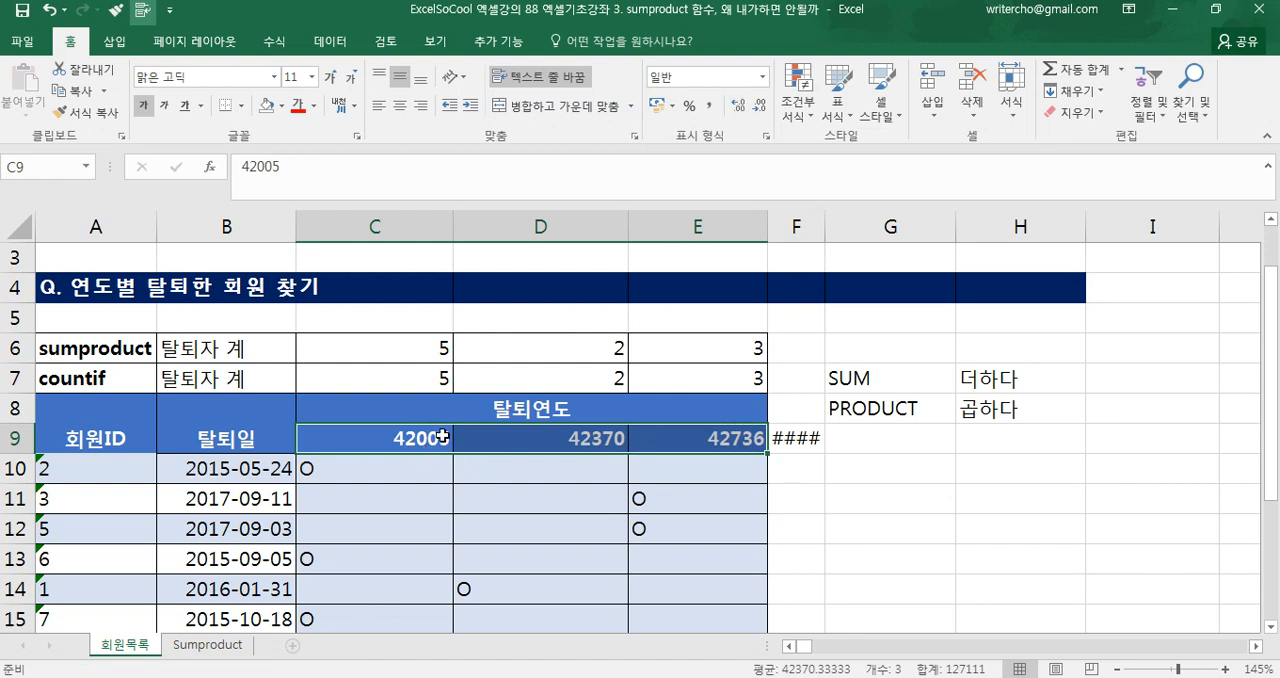
click(490, 432)
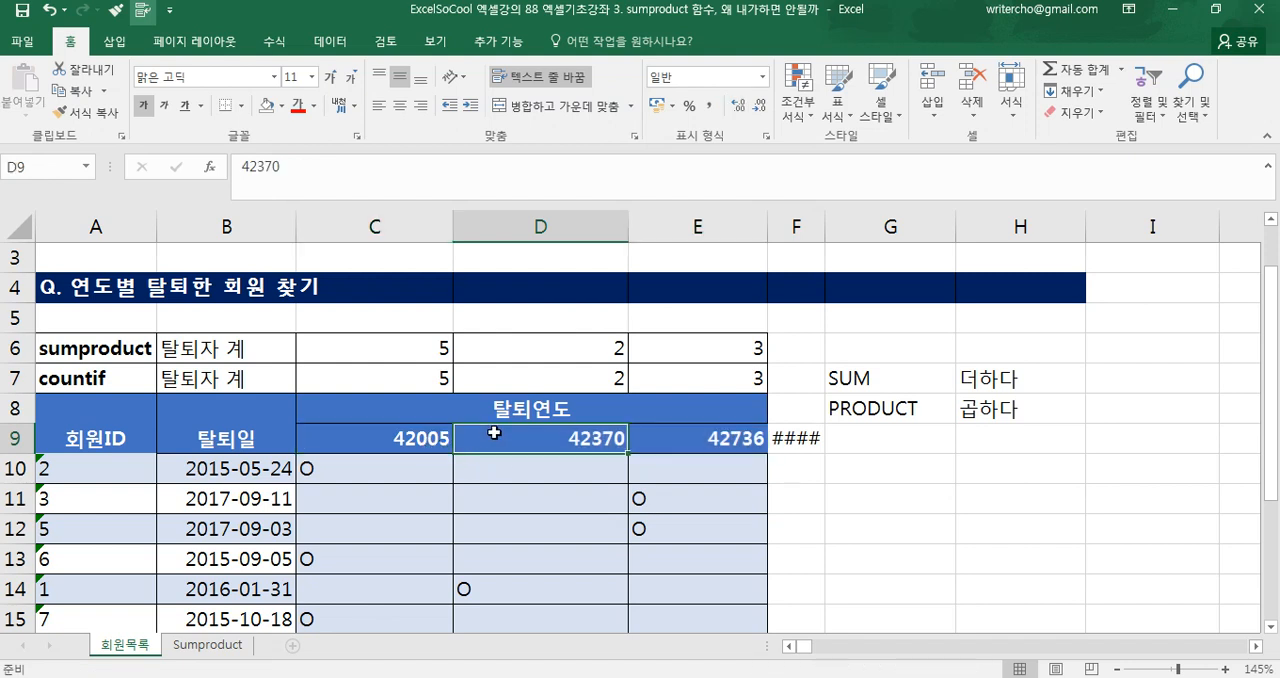
click(673, 443)
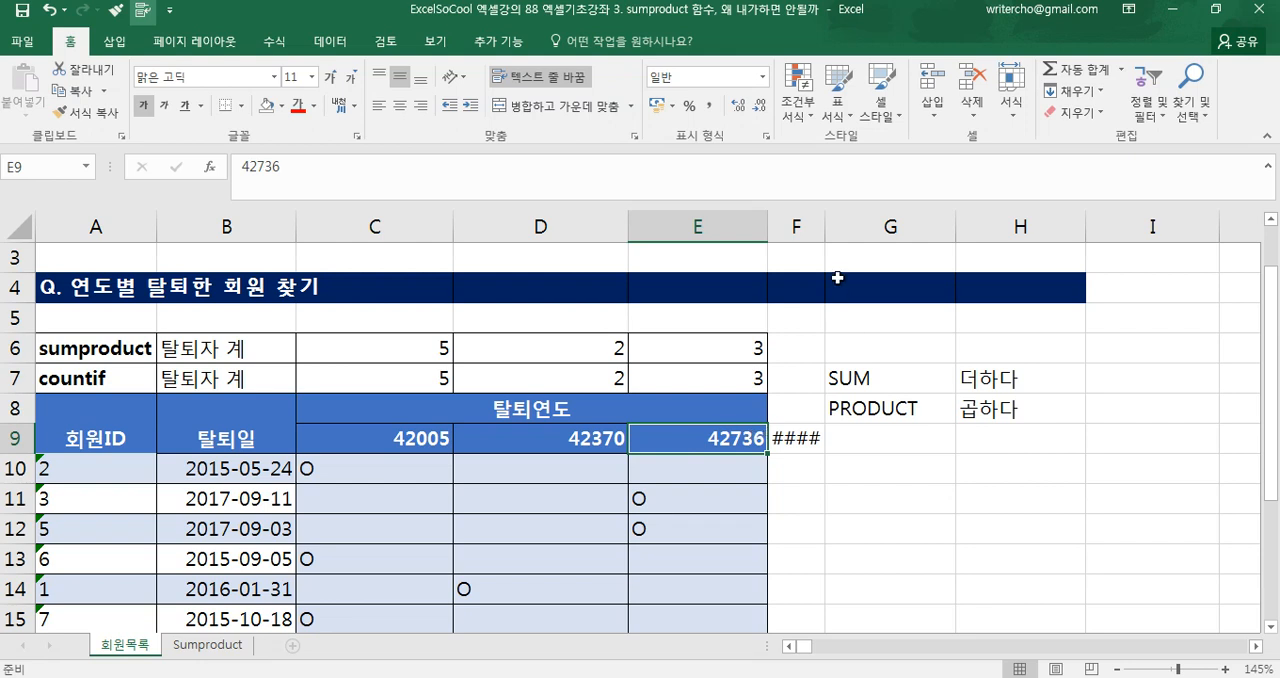
Widen column F and set F9's number format to General (일반)
drag(829, 226, 868, 226)
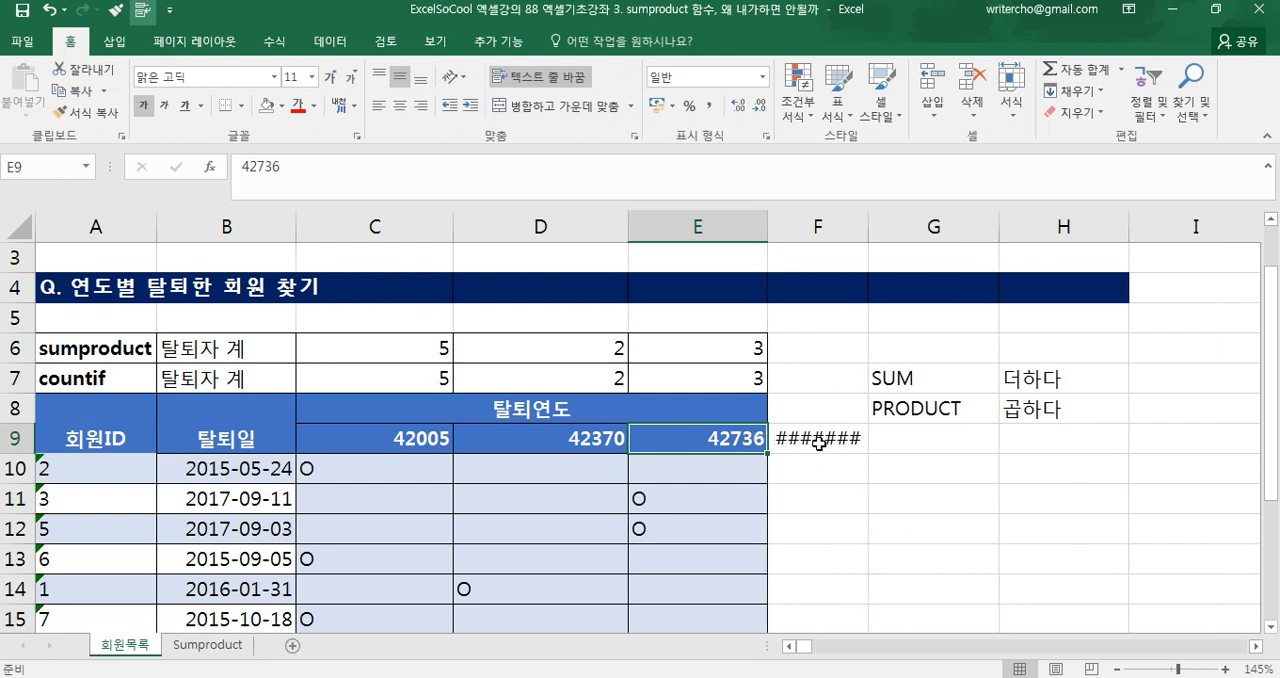
click(818, 440)
click(763, 84)
click(740, 106)
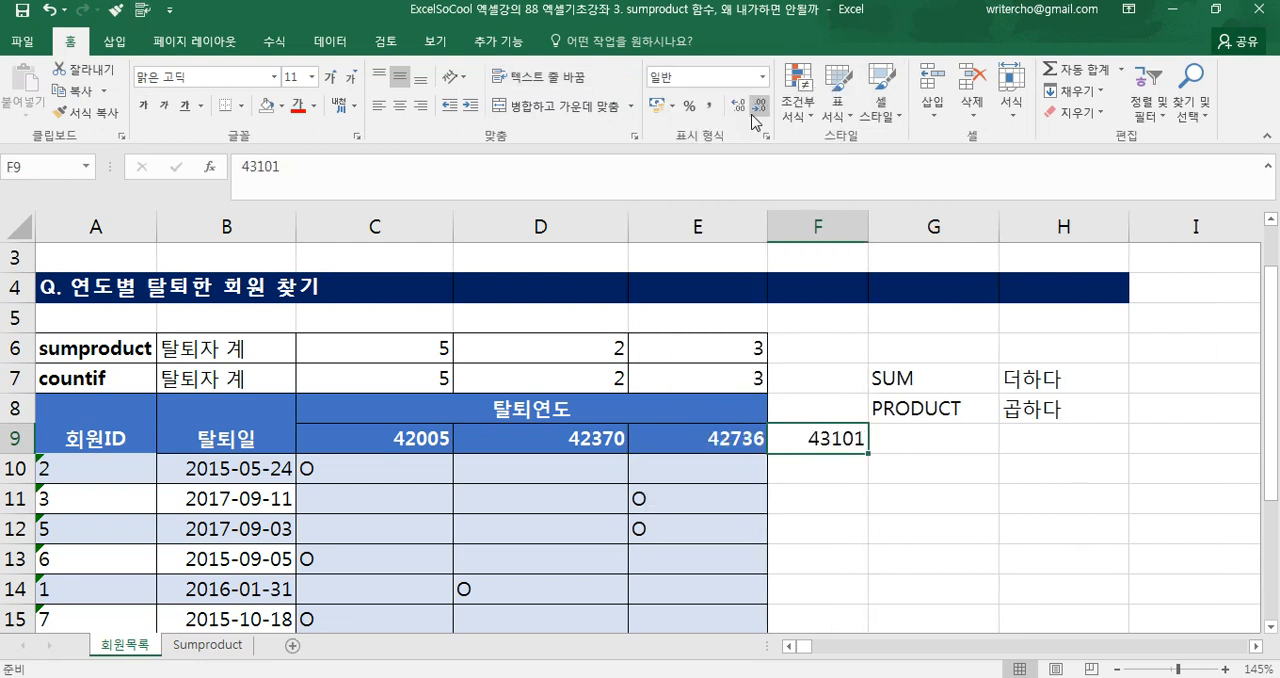
In C6's SUMPRODUCT formula, replace the C9 and D9 references with the serial numbers 42005 and 42370
click(385, 355)
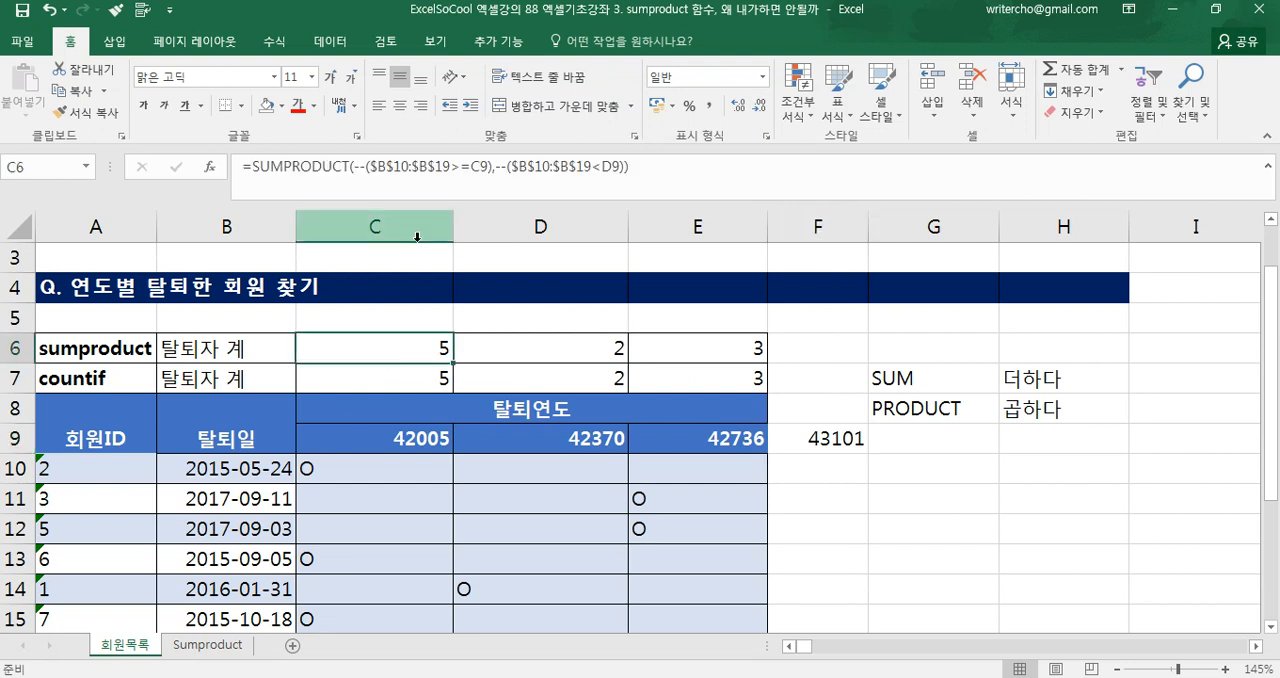
double_click(477, 167)
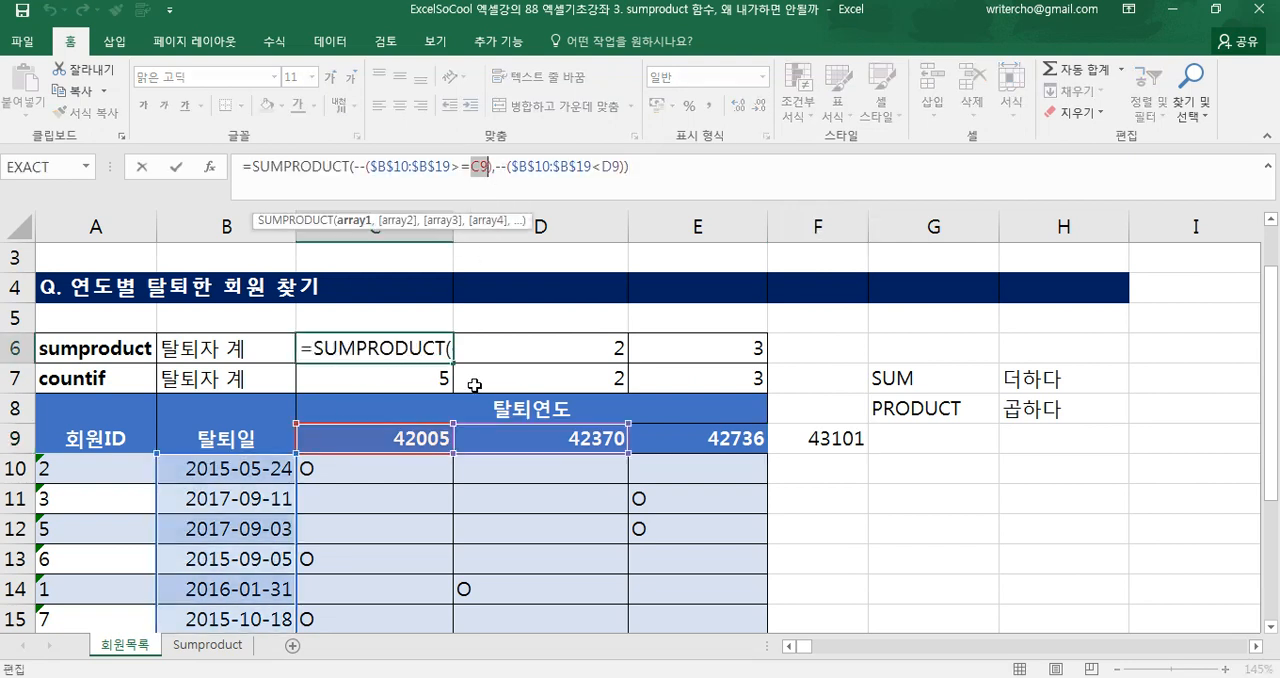
text(42)
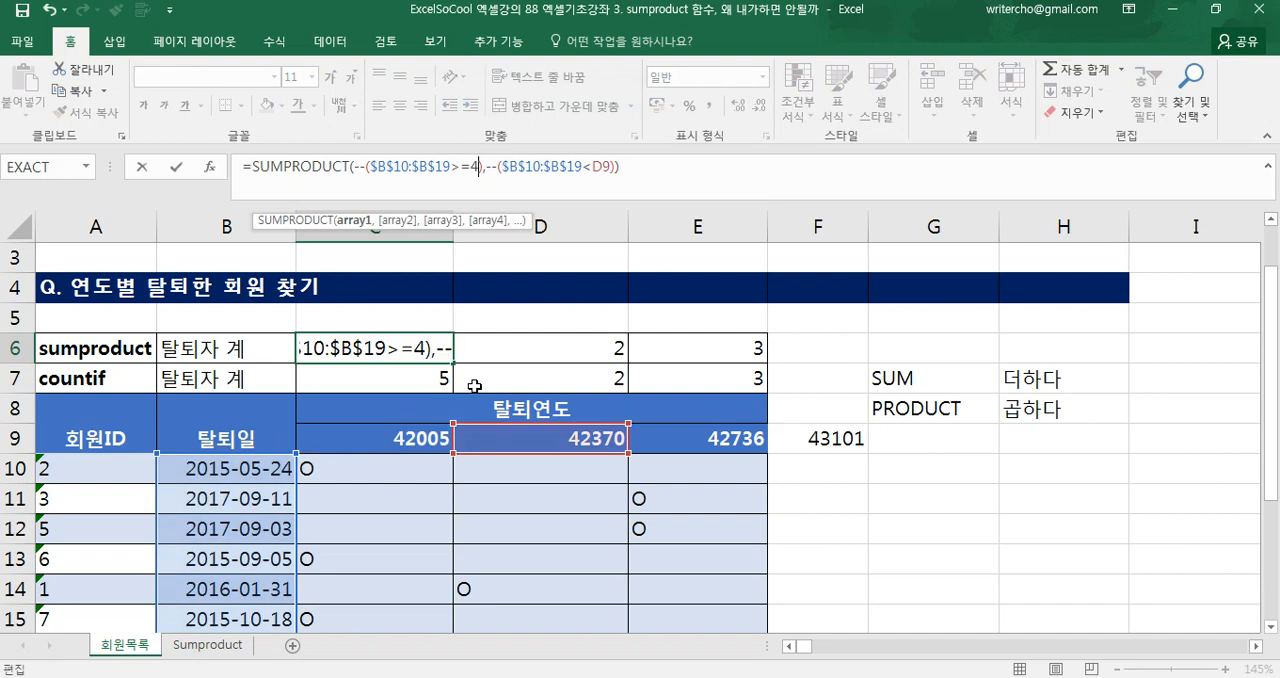
text(005)
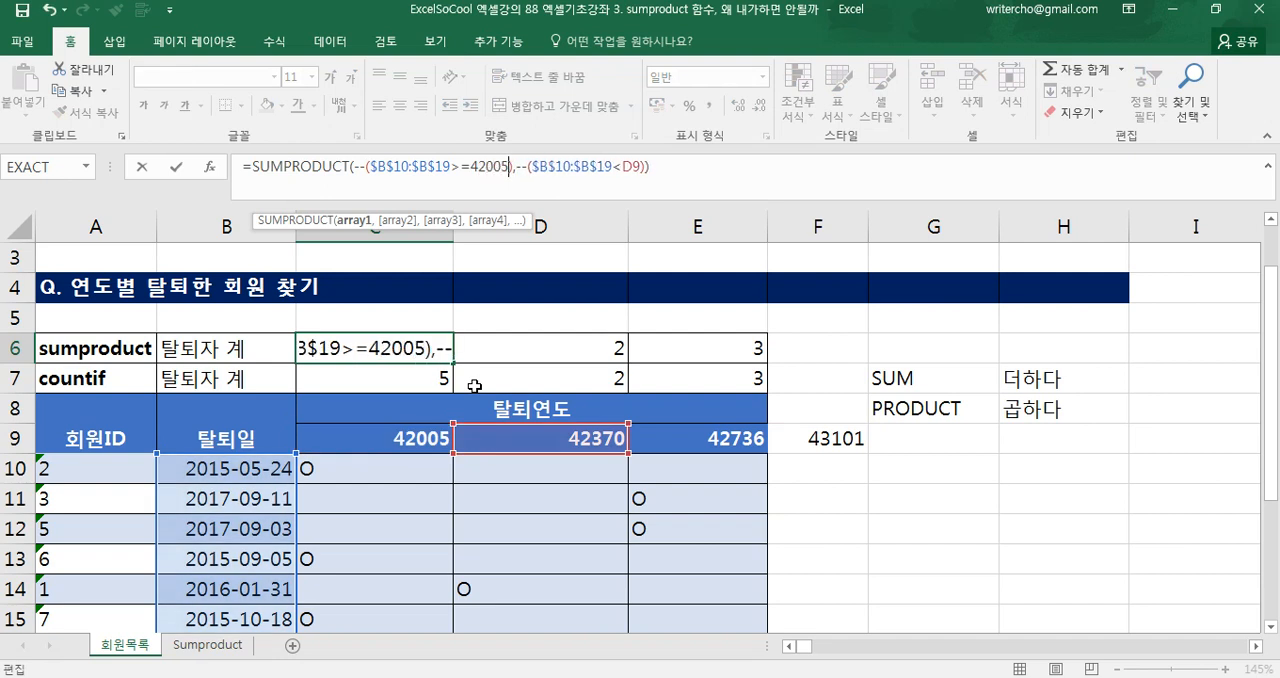
double_click(628, 167)
text(42370)
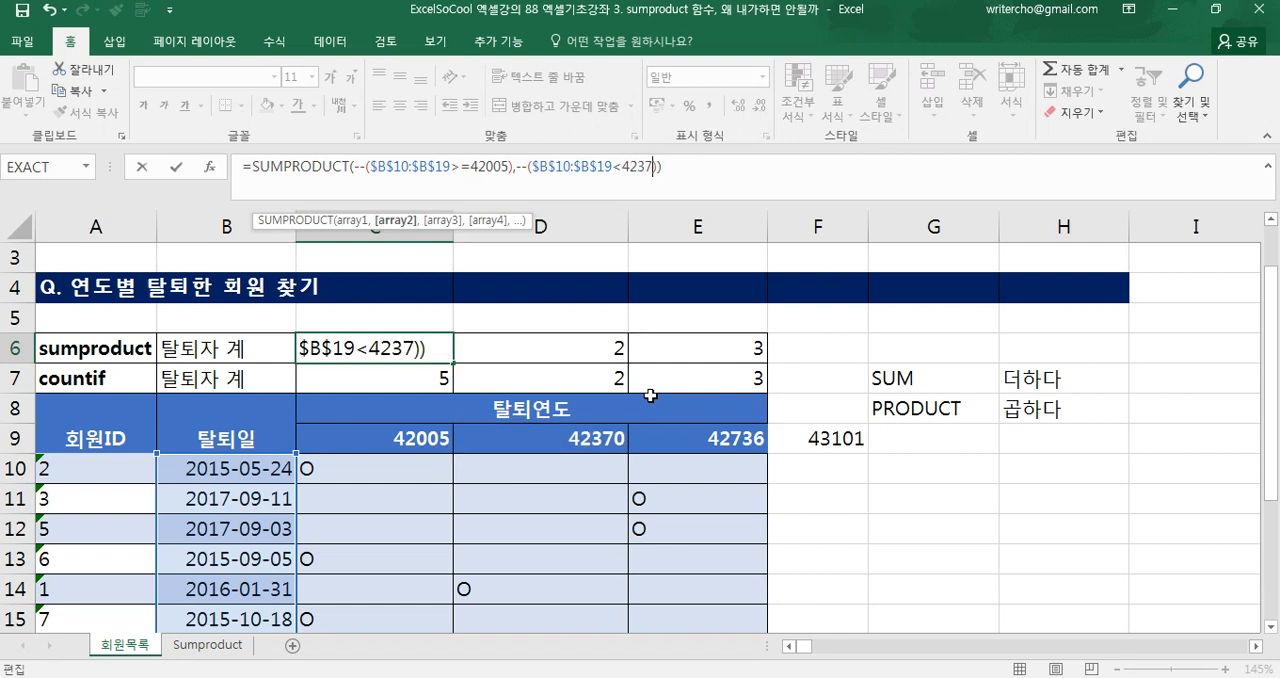
key(Return)
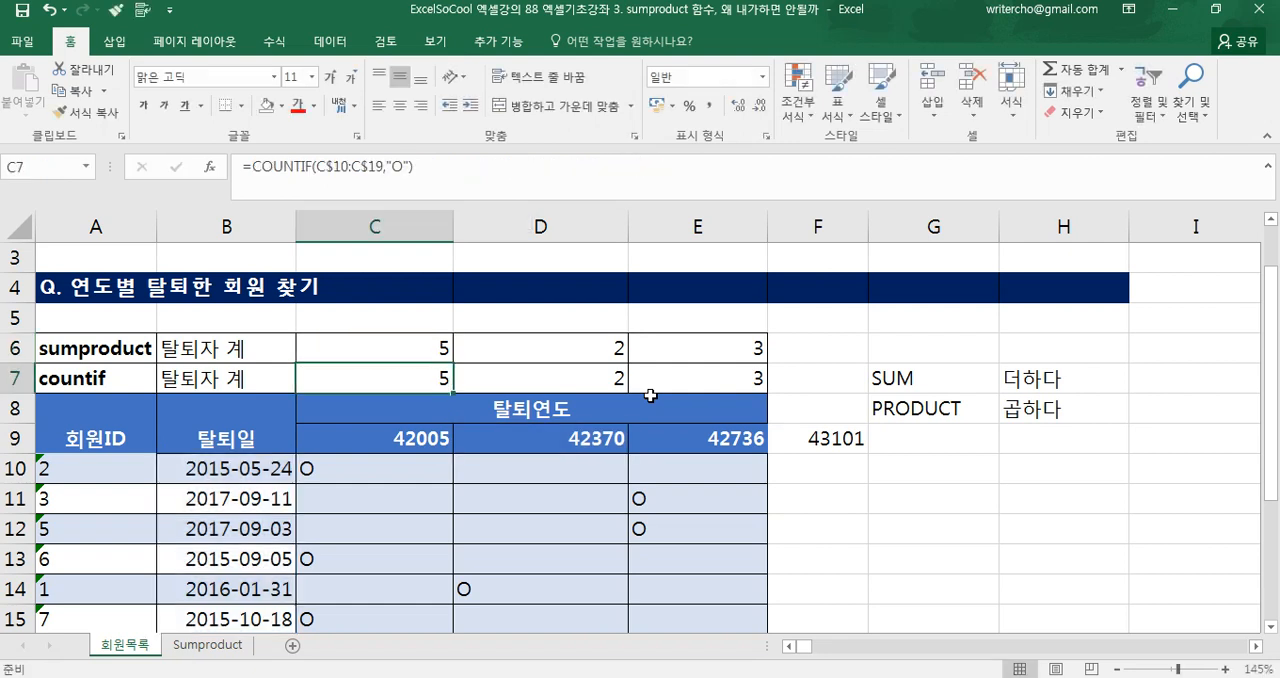
click(432, 353)
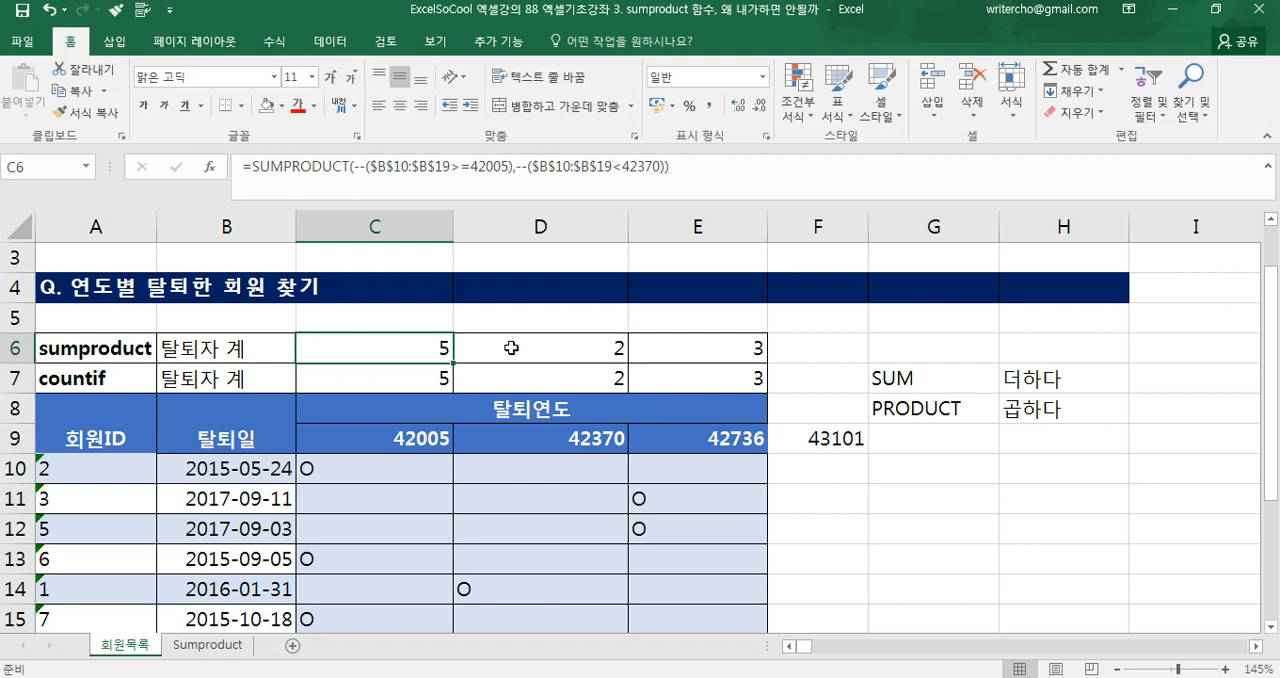
In D6's SUMPRODUCT formula, replace the D9 and E9 references with the serial numbers 42370 and 42736
click(511, 347)
double_click(511, 347)
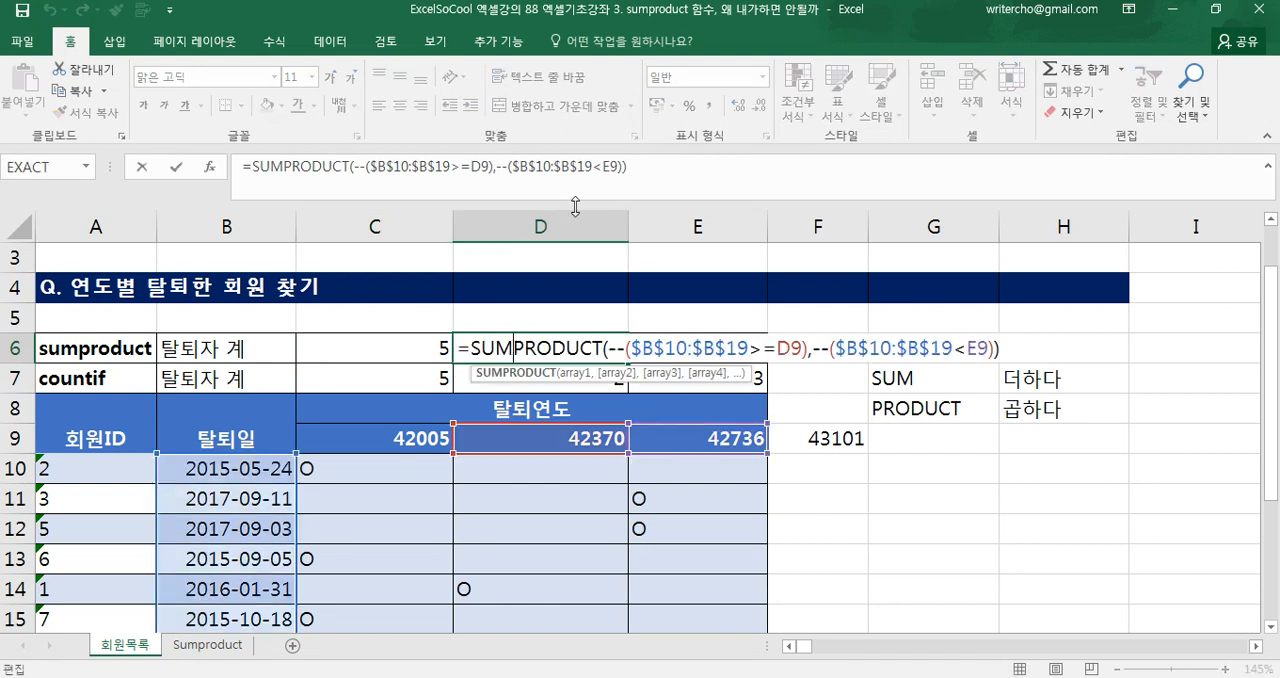
drag(476, 168, 491, 170)
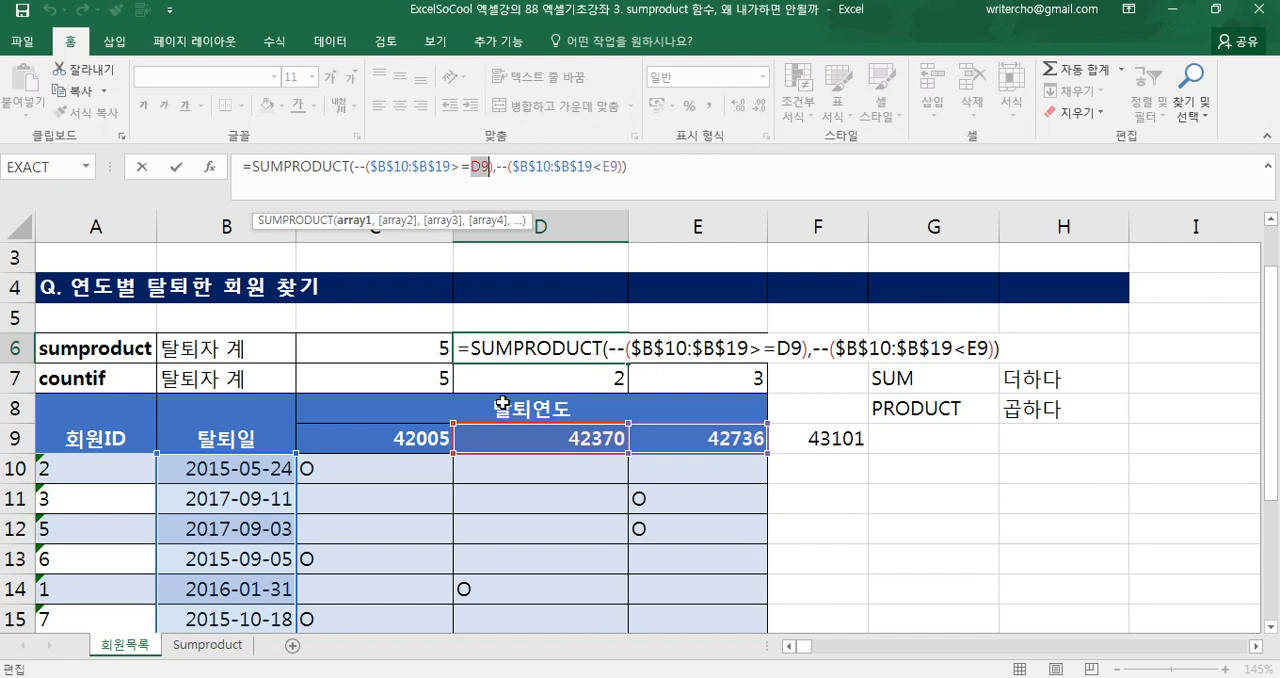
text(42370)
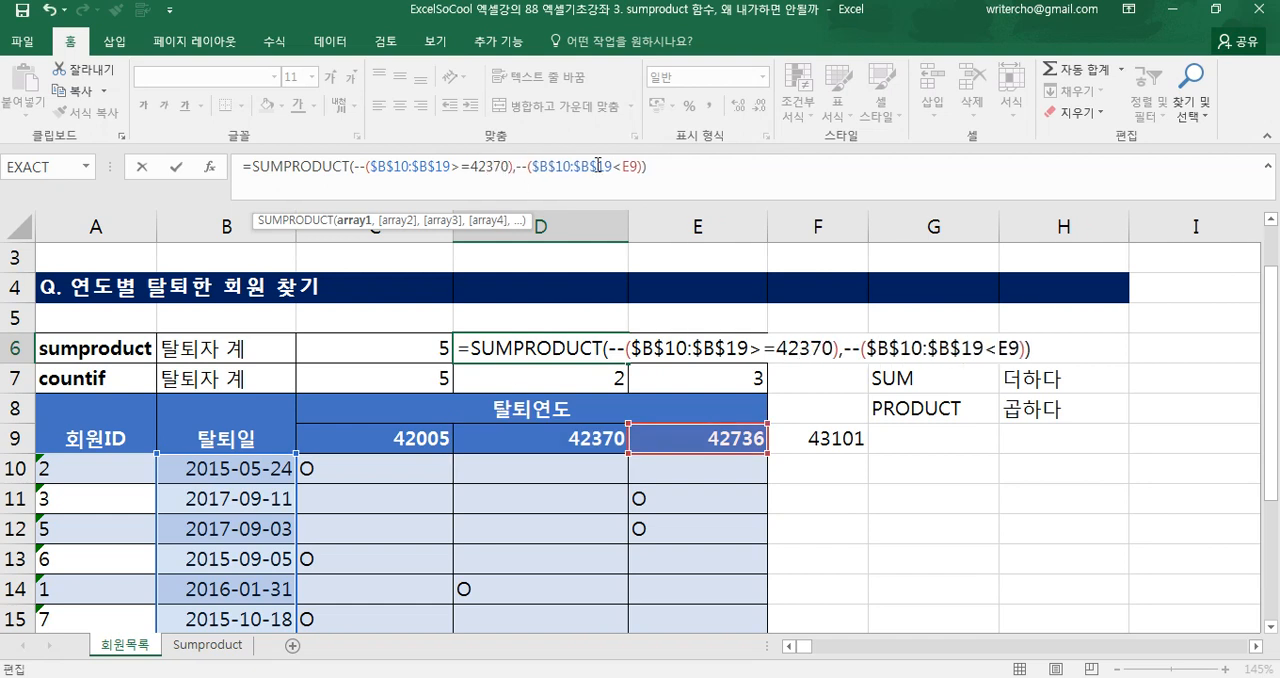
click(624, 166)
text(42736)
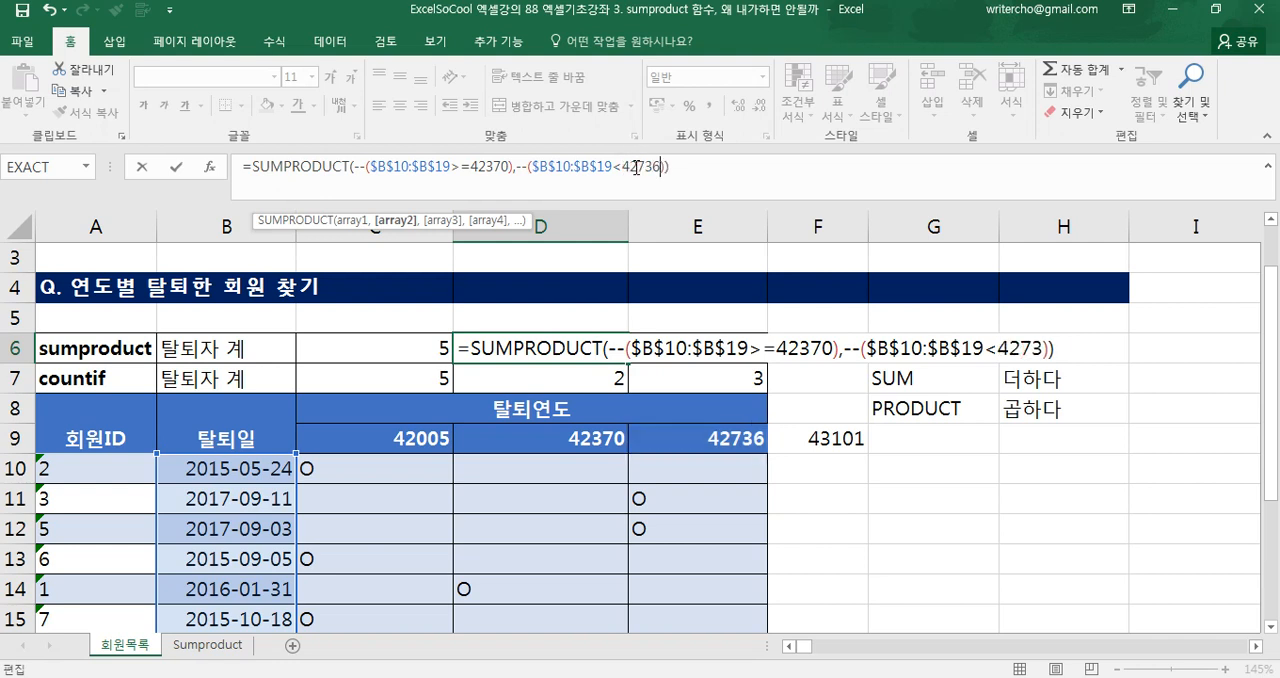
key(Return)
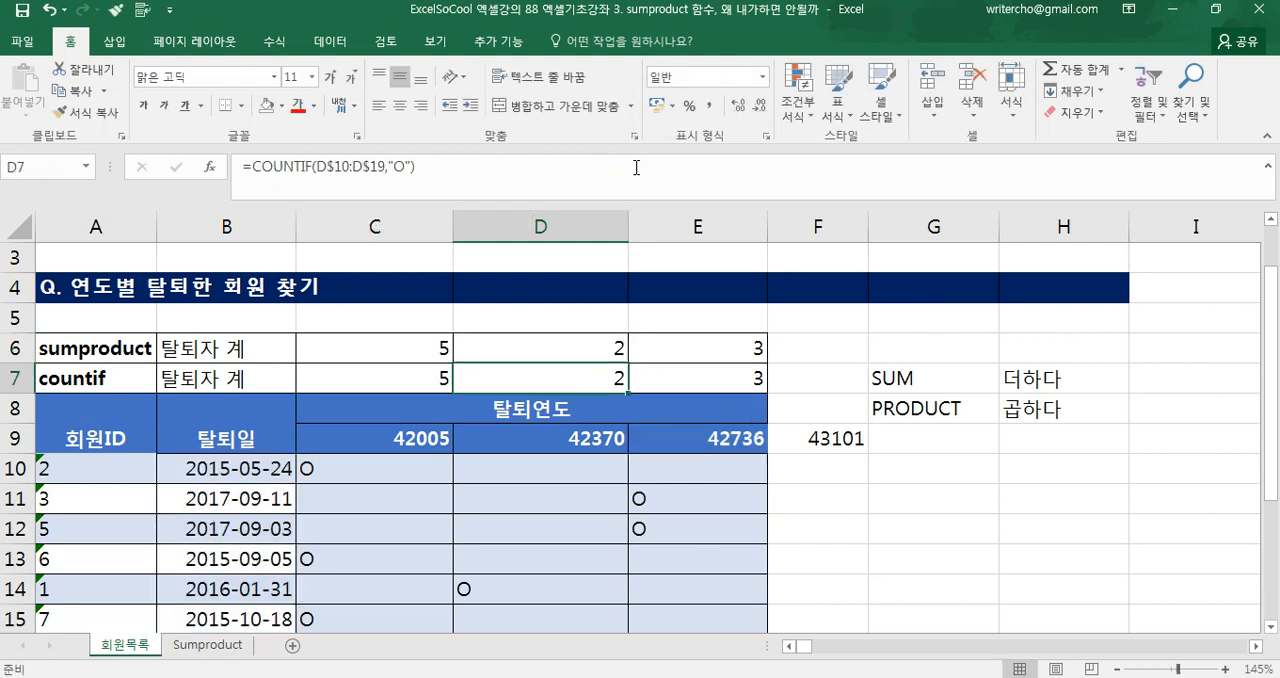
Try clearing the COUNTIF results, year headers and O marks, inspect E6's formula, and undo the deletions
double_click(716, 333)
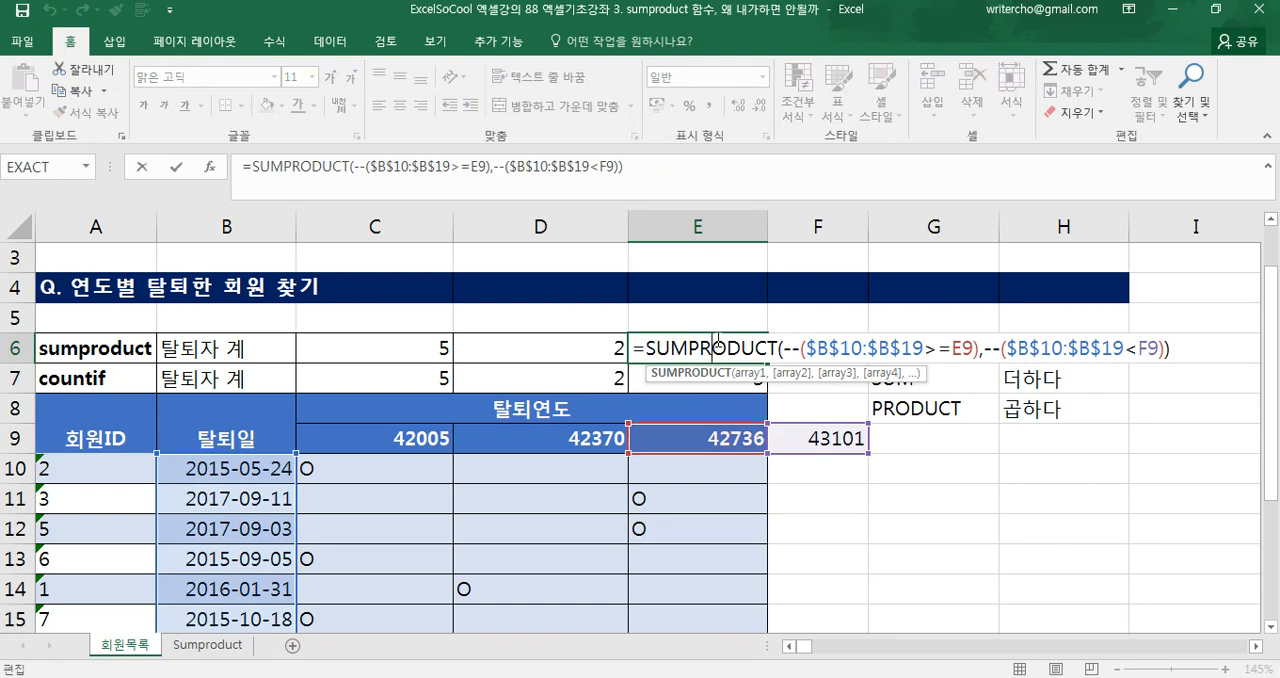
key(Return)
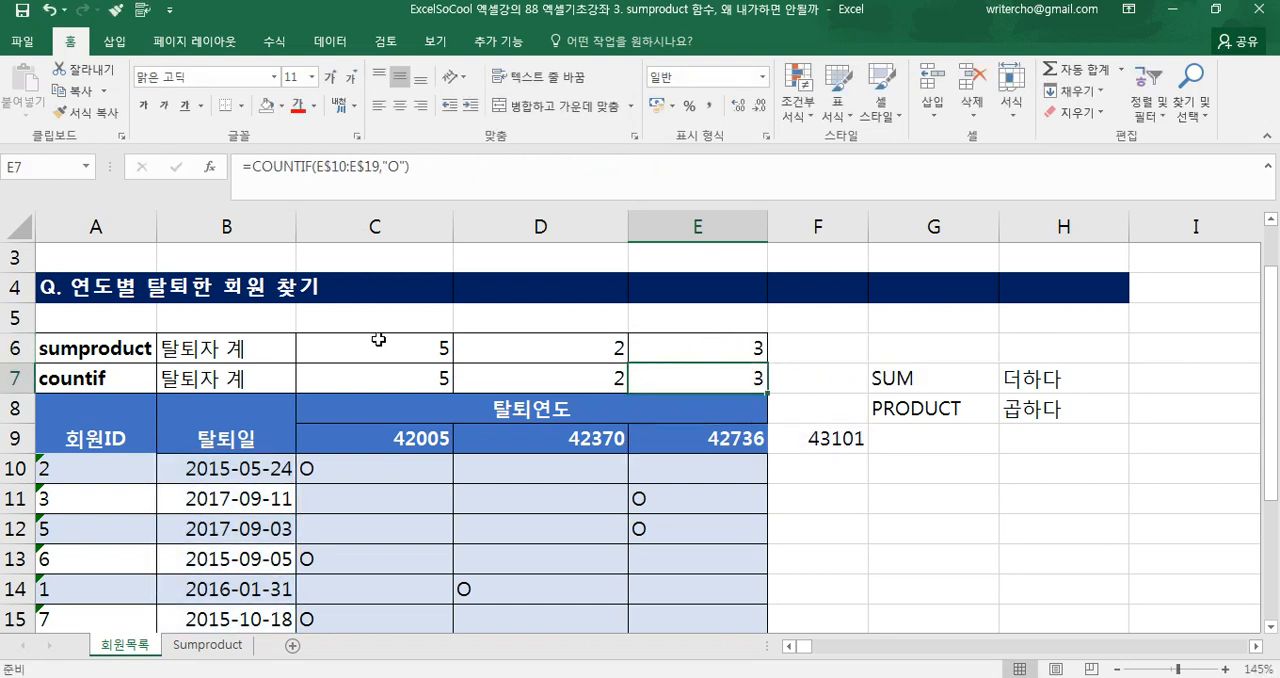
click(388, 339)
drag(340, 411, 677, 569)
key(Delete)
scroll(680, 567, up, 1)
click(714, 378)
double_click(713, 378)
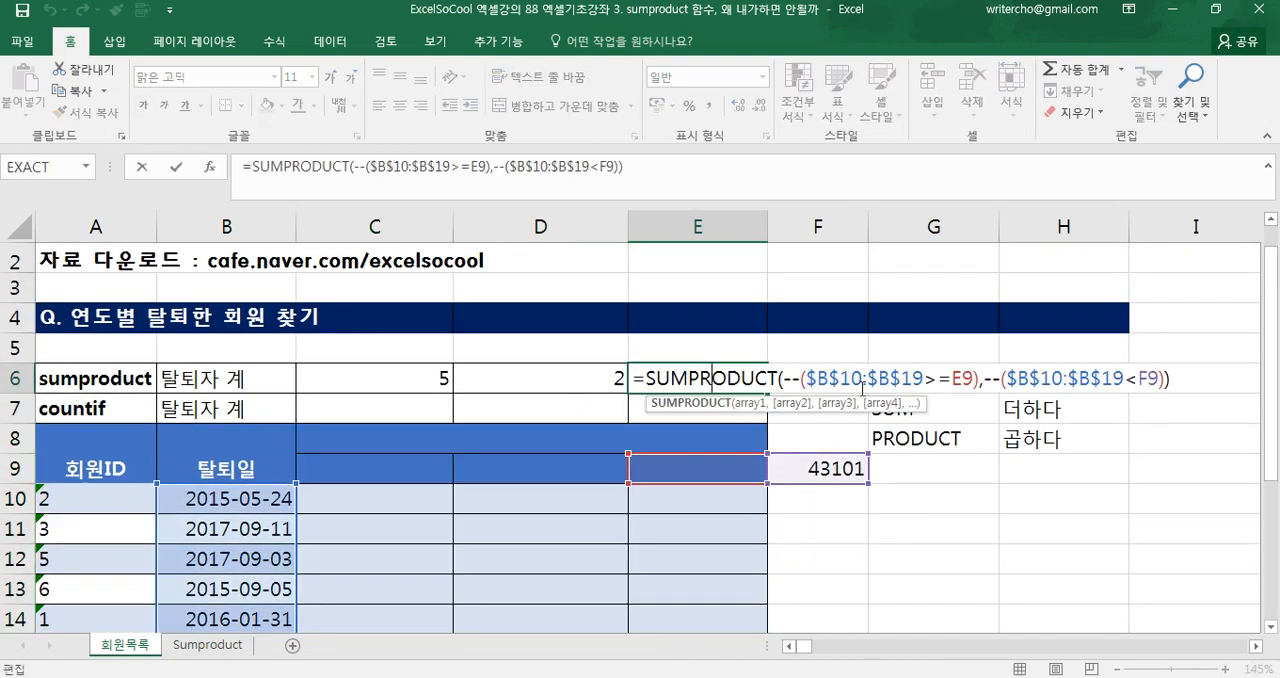
click(721, 540)
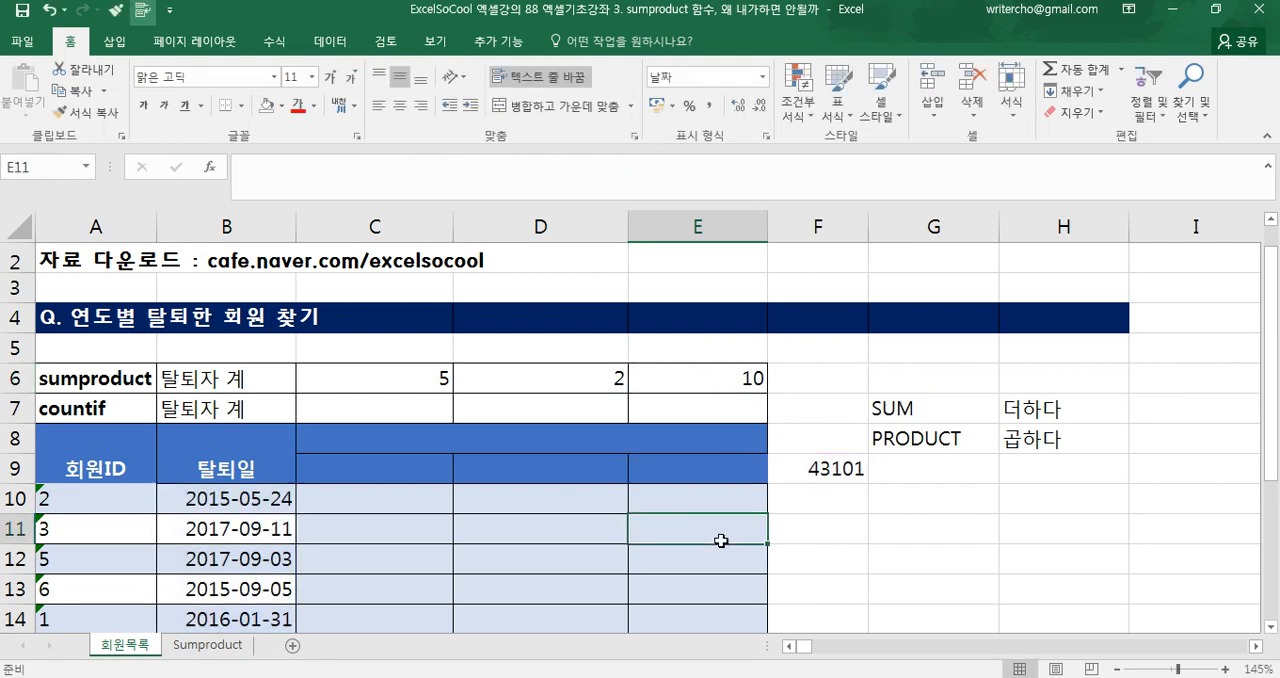
key(ctrl+z)
key(ctrl+z)
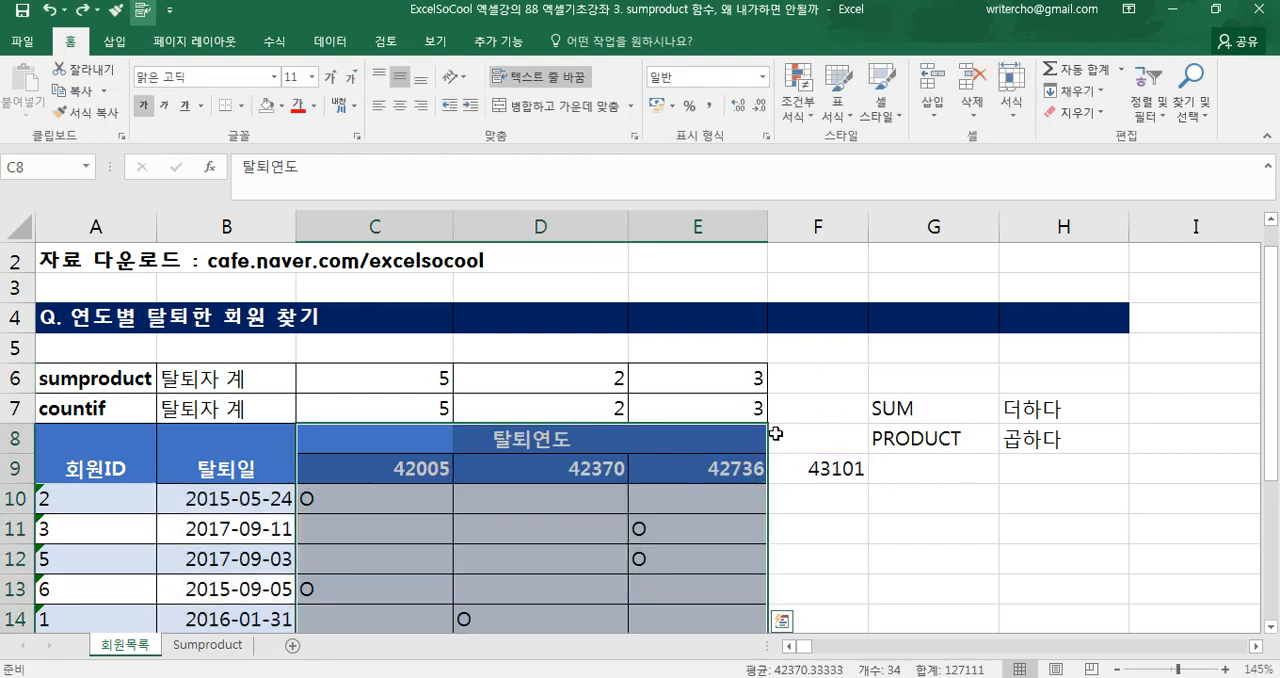
In E6's SUMPRODUCT formula, replace the E9 and F9 references with the serial numbers 42736 and 43101
double_click(754, 377)
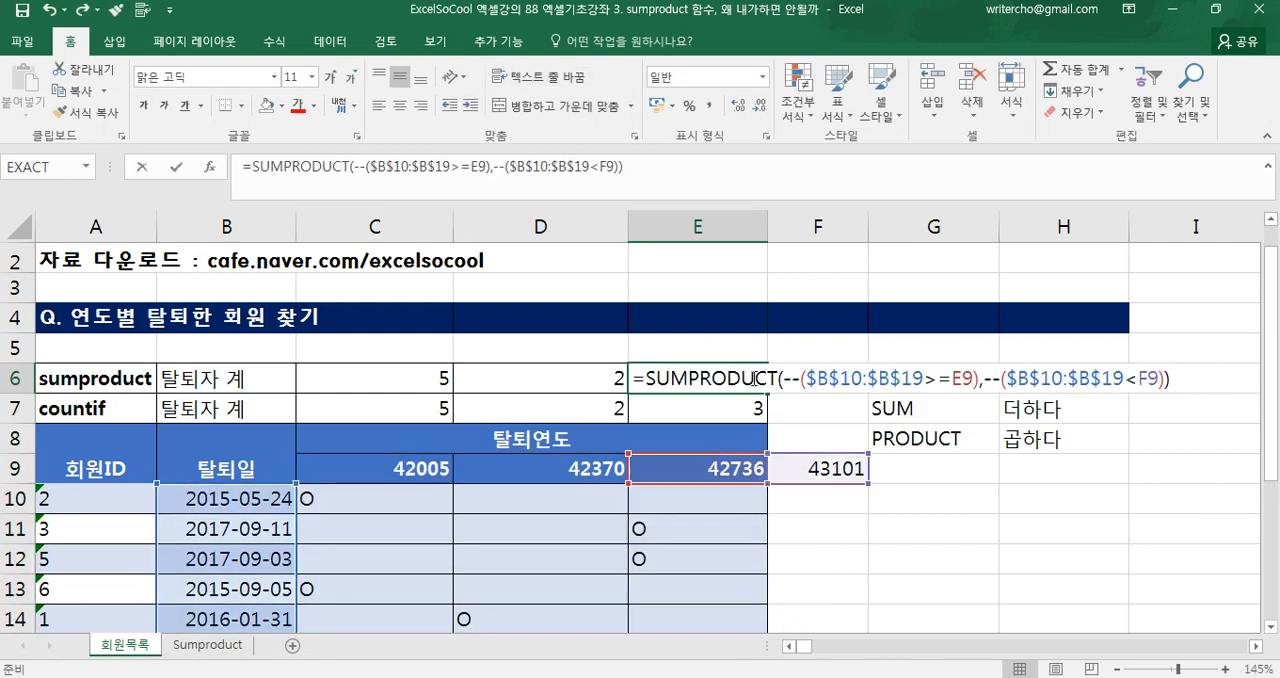
double_click(957, 377)
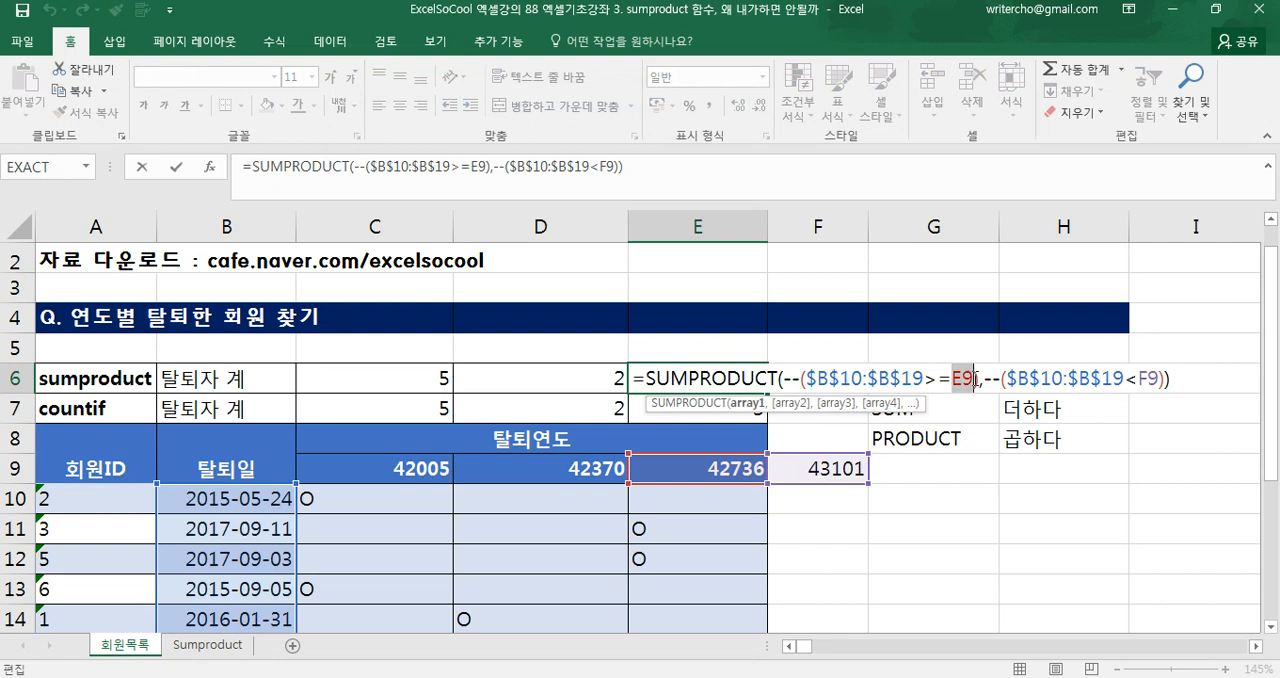
text(427)
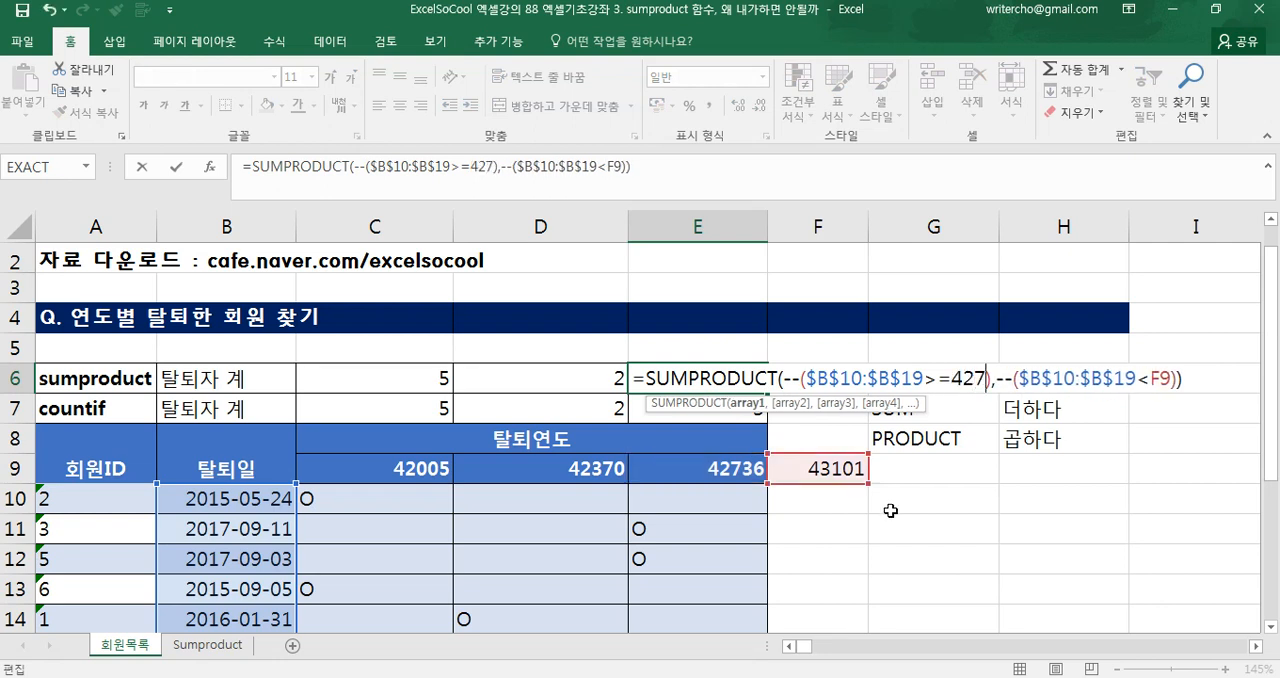
text(36)
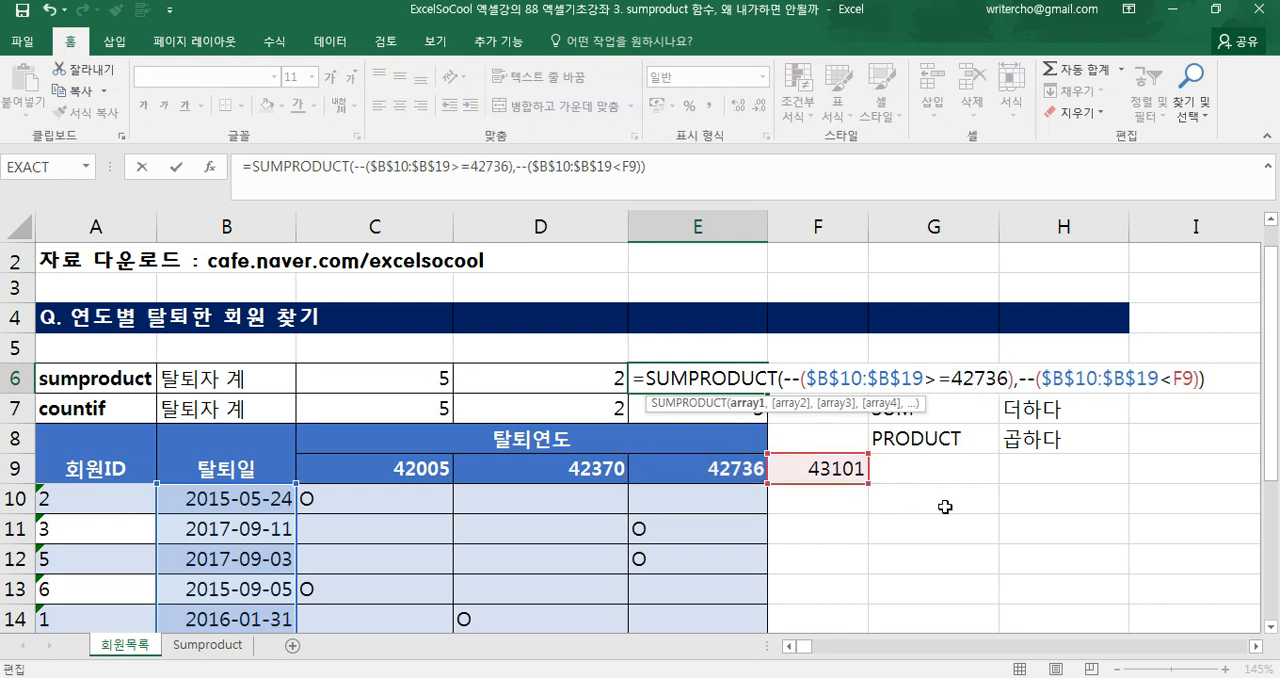
drag(1172, 376, 1192, 372)
text(43)
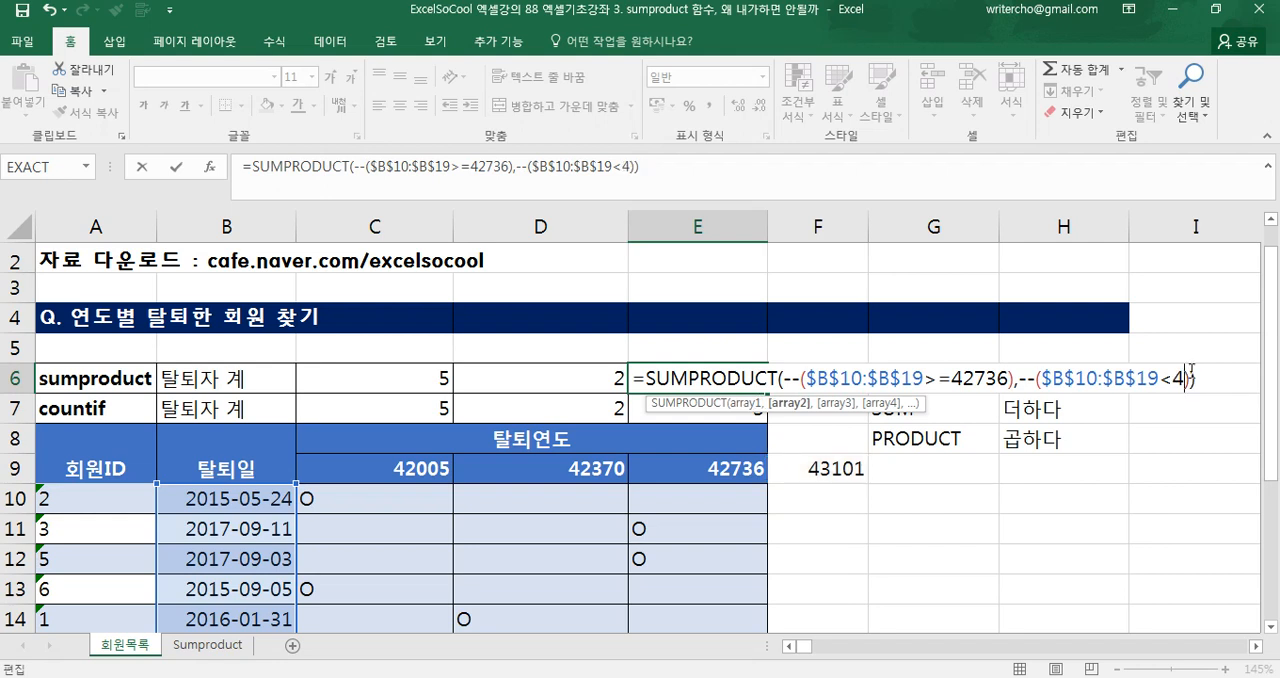
text(101)
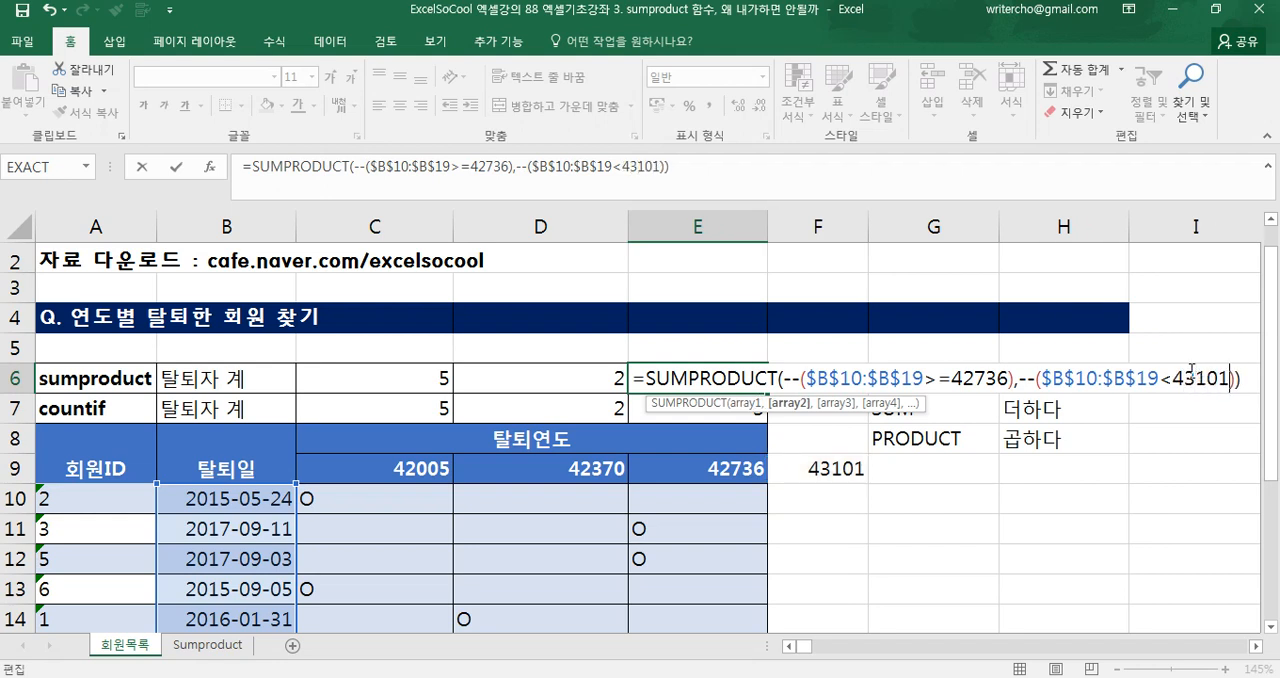
key(Return)
Clear the COUNTIF results, the year headers with F9, and the O marks, and check the SUMPRODUCT formulas in C6:E6
drag(351, 472, 700, 500)
drag(409, 438, 784, 627)
scroll(784, 627, up, 3)
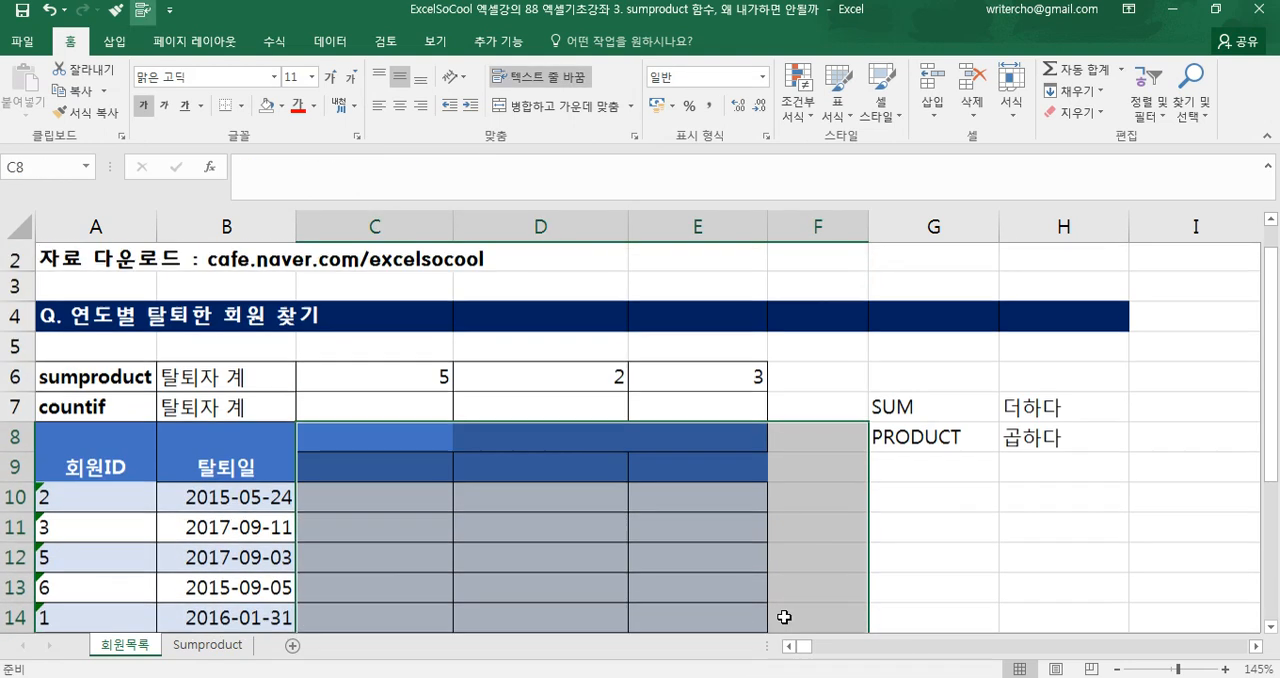
click(364, 376)
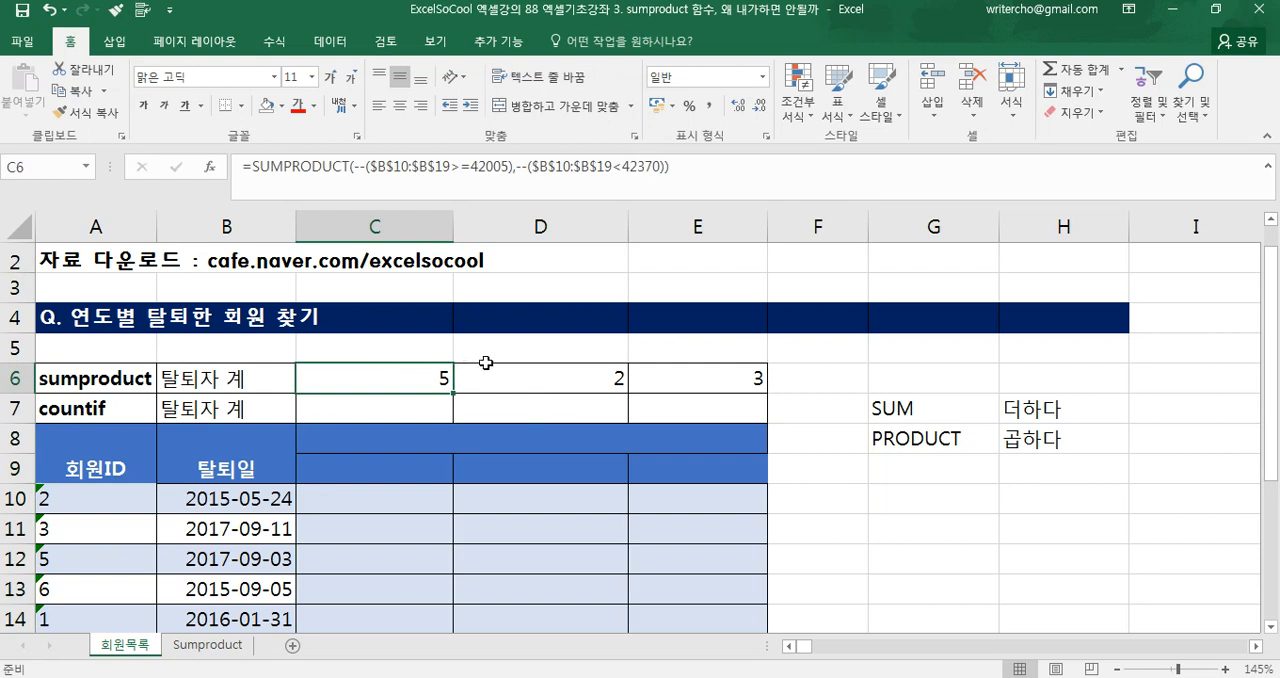
click(618, 376)
click(670, 379)
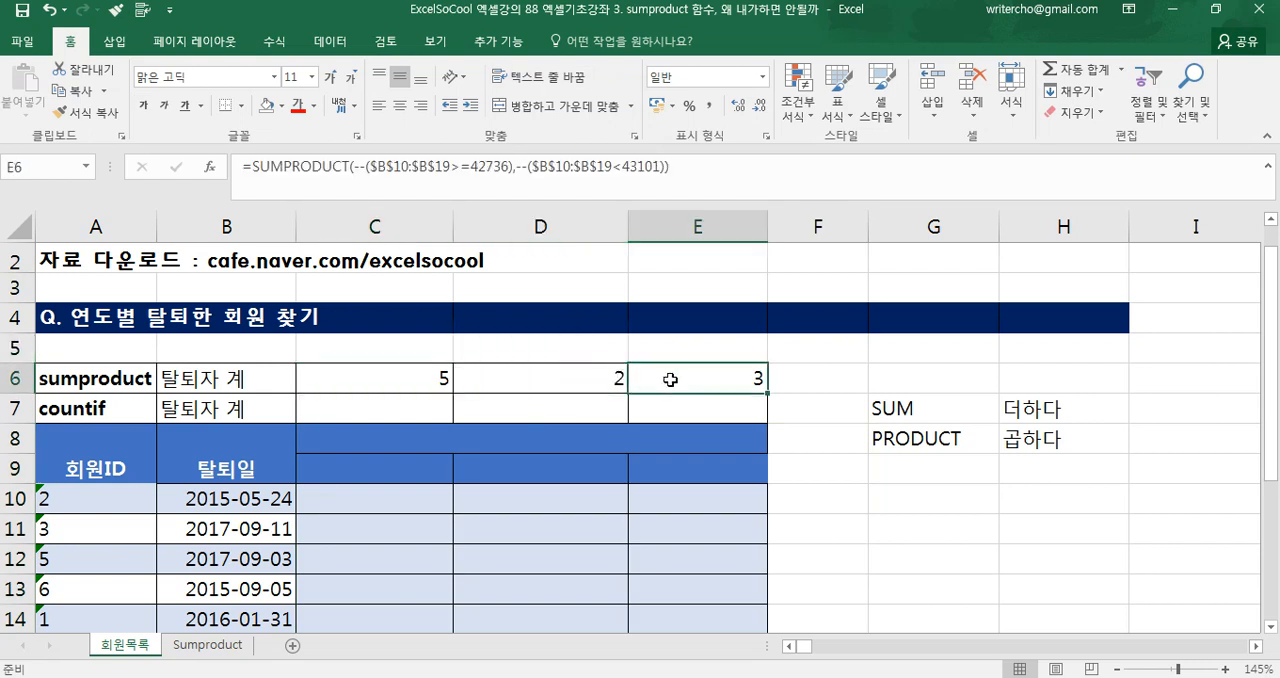
scroll(403, 377, up, 1)
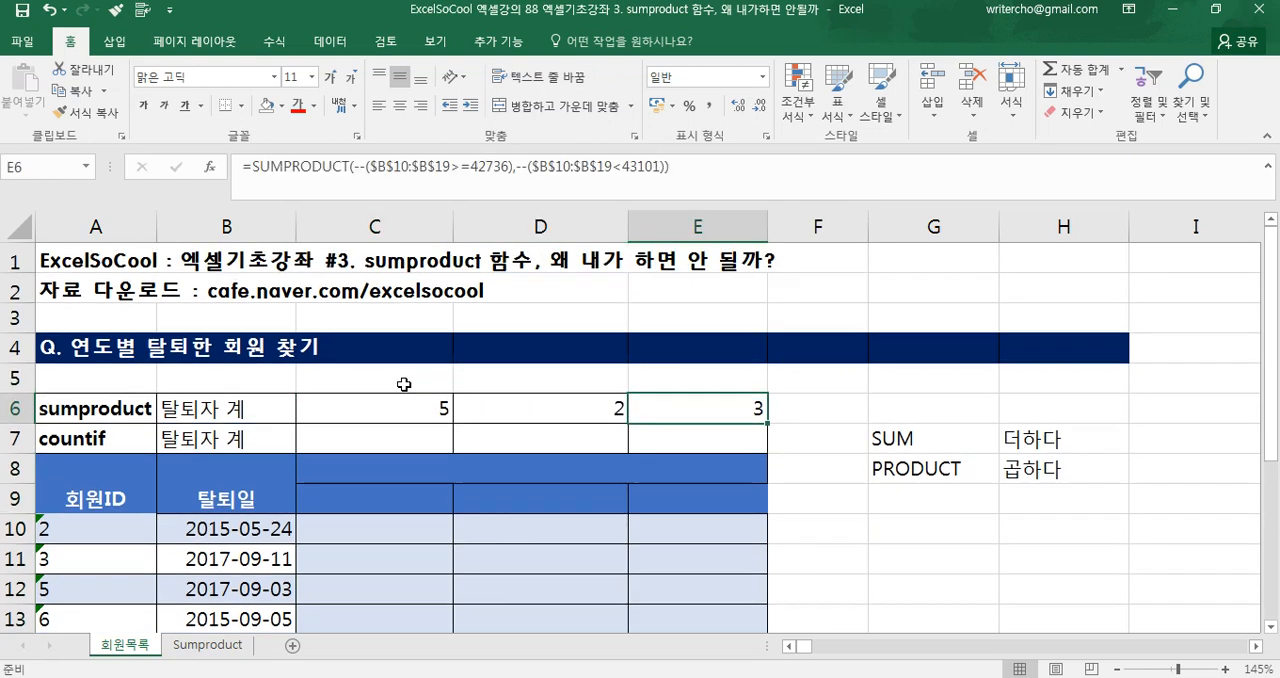
click(382, 402)
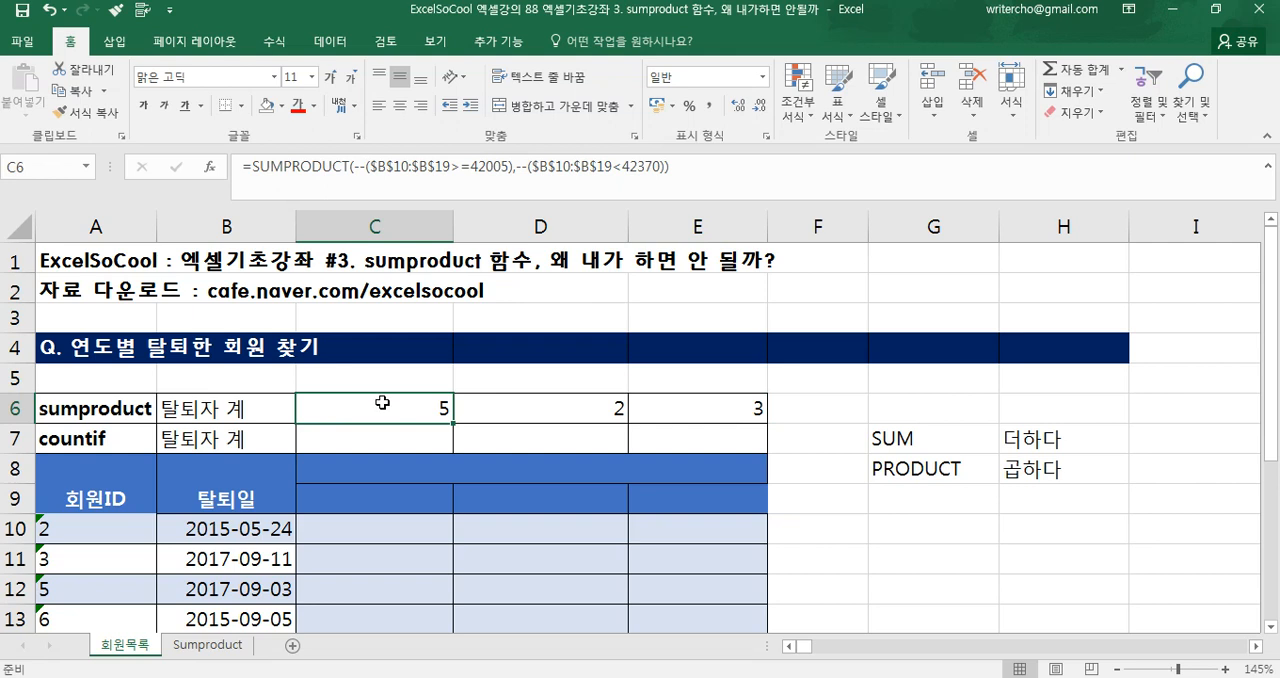
On the Sumproduct sheet, review the country, product and order columns, D3's IF formula and the double minus in I3's SUMPRODUCT formula
click(210, 645)
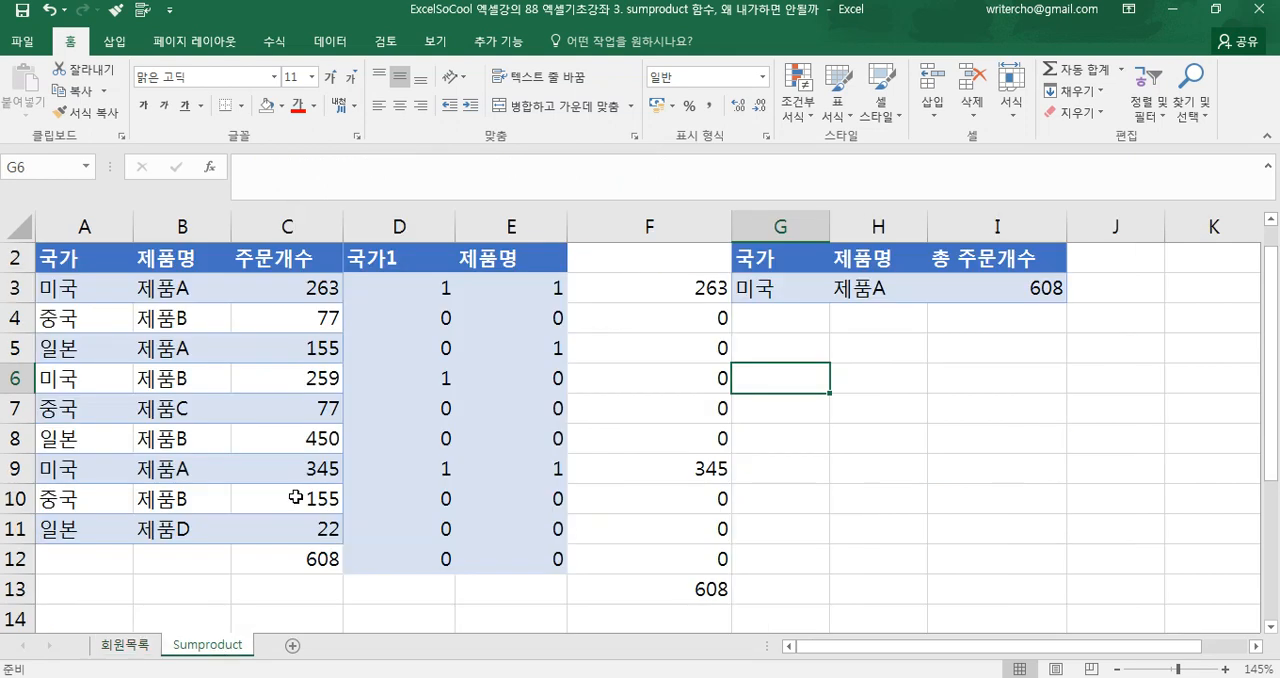
drag(106, 289, 95, 530)
drag(177, 289, 209, 520)
drag(262, 289, 309, 520)
scroll(294, 380, up, 1)
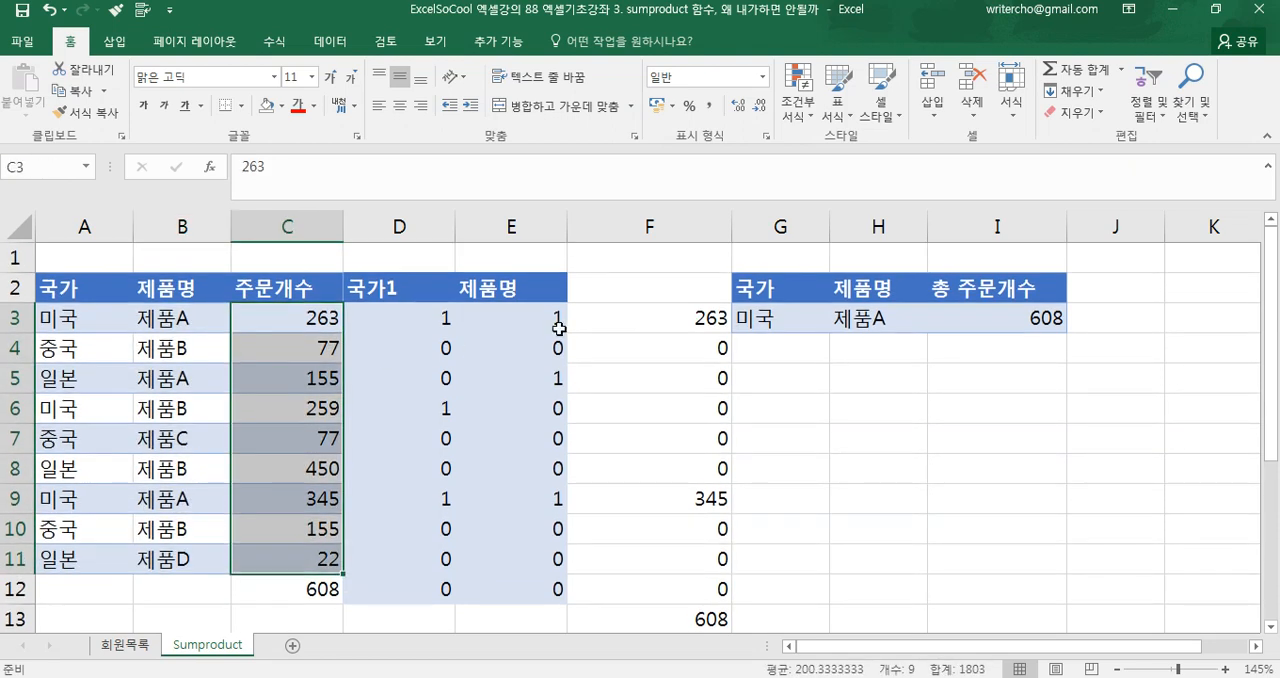
click(443, 327)
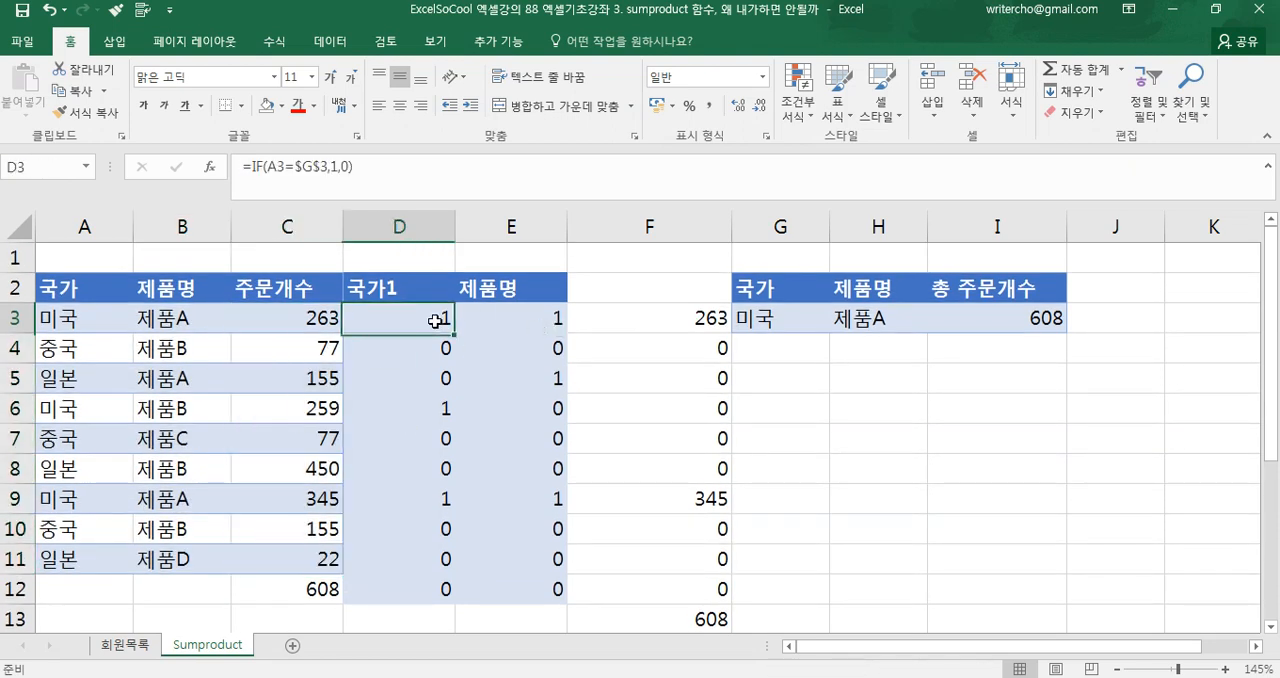
click(848, 318)
click(944, 306)
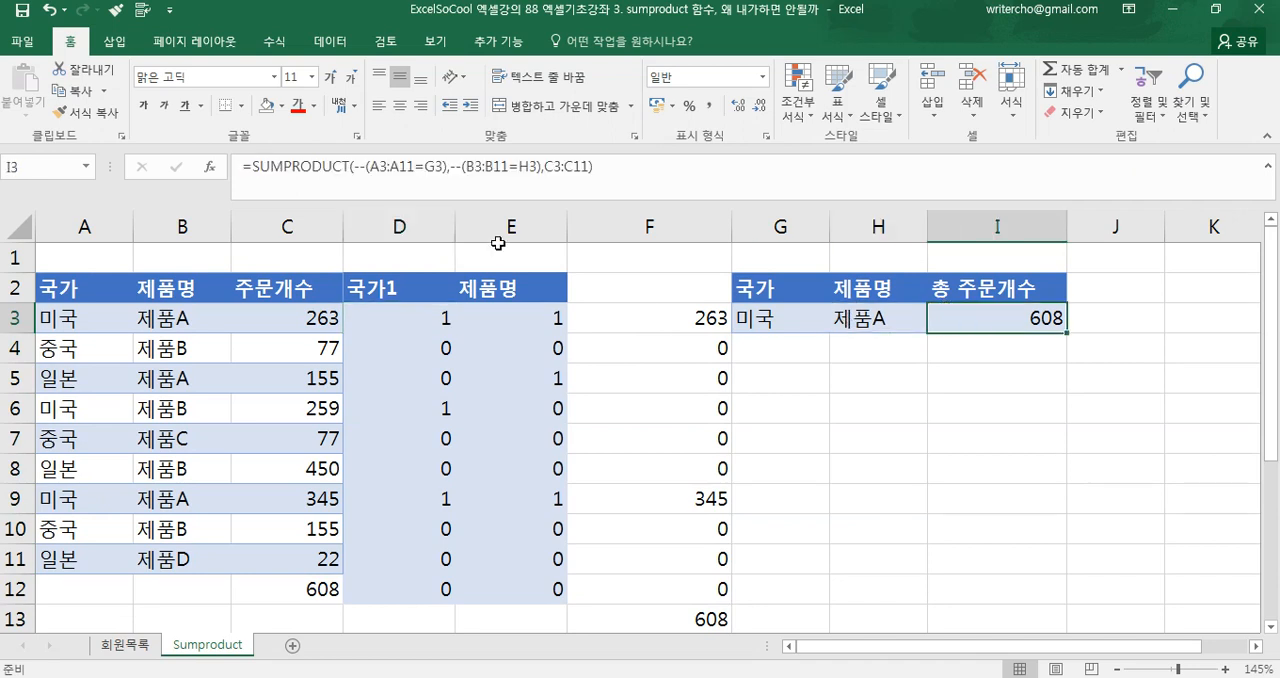
click(454, 167)
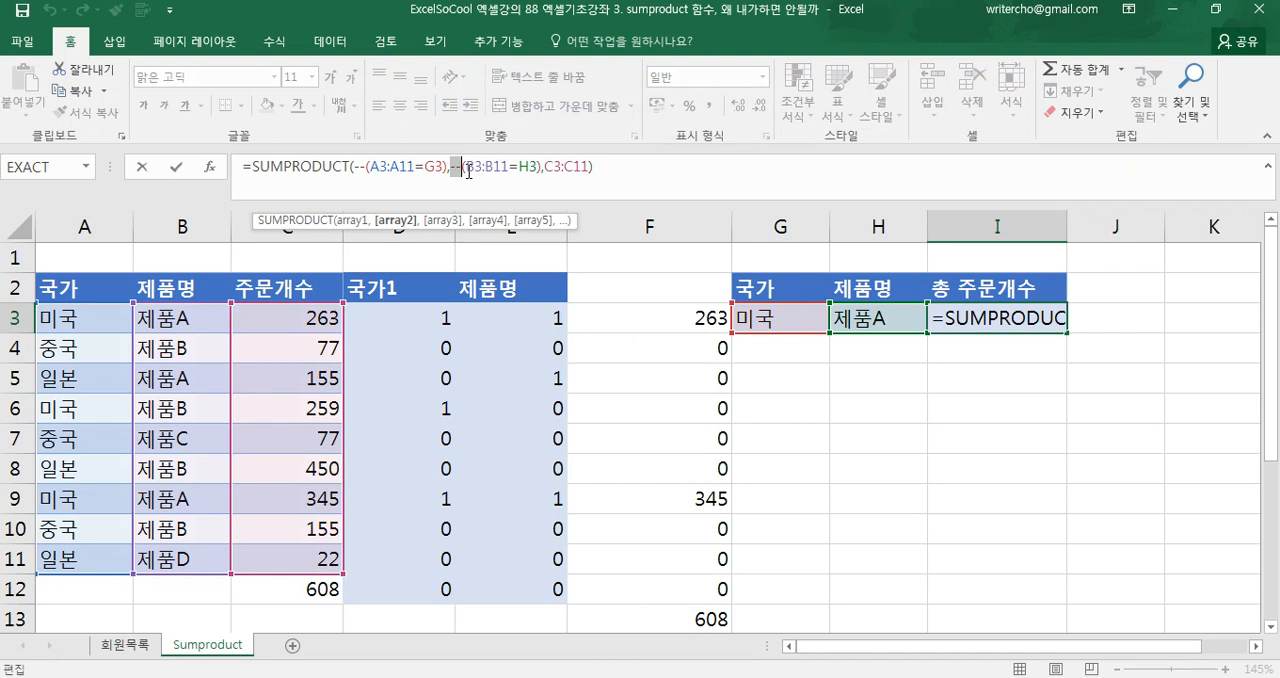
key(Return)
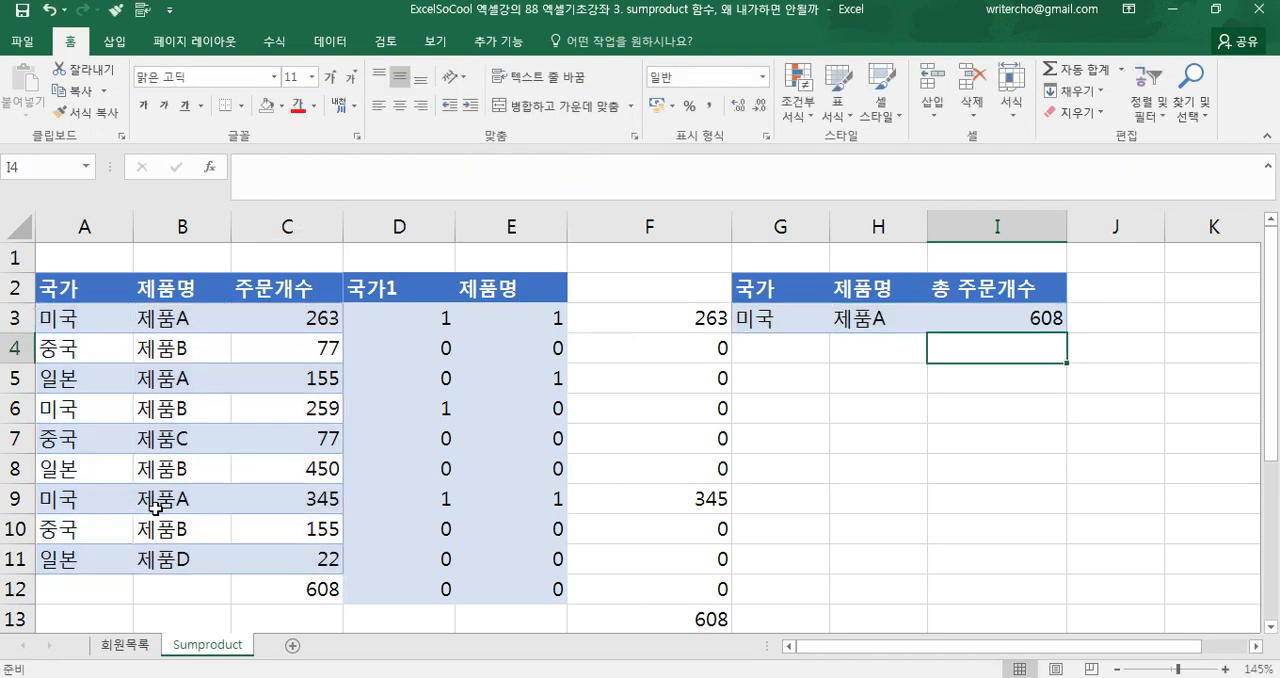
Return to the 회원목록 sheet, examine the $B$10:$B$19 range in C6's formula without changing it, and select the title in A1
click(141, 648)
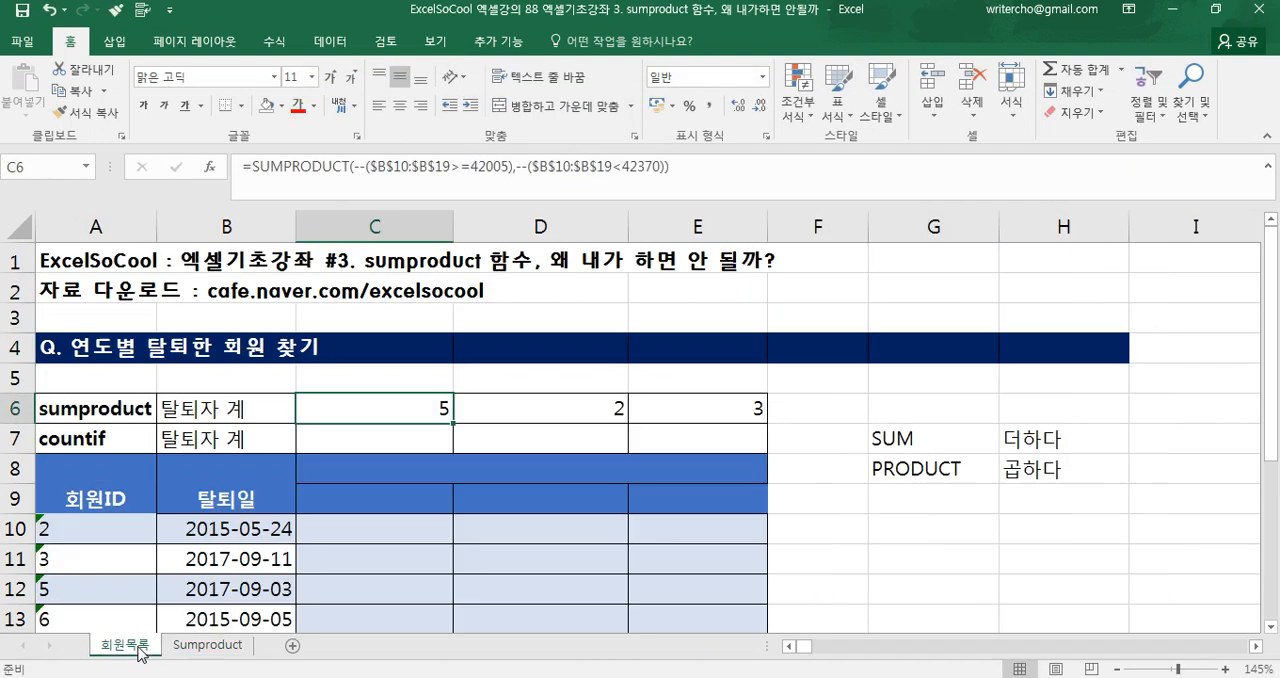
double_click(323, 408)
drag(474, 408, 594, 404)
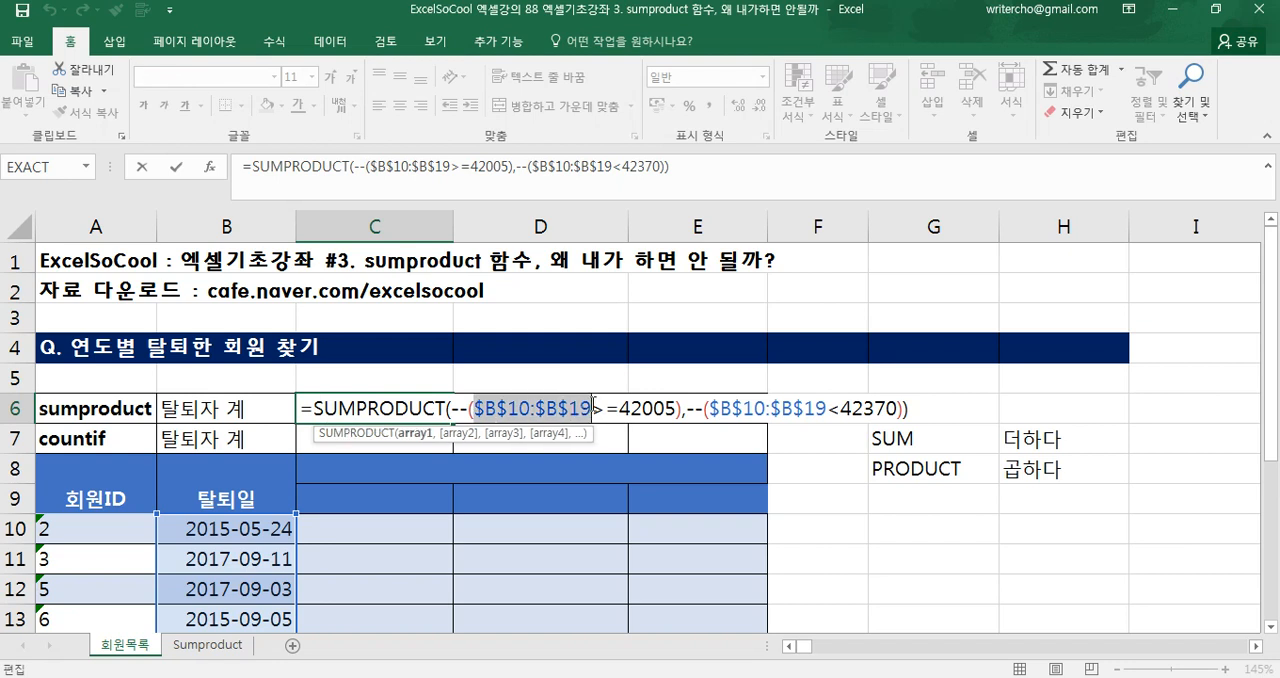
key(Escape)
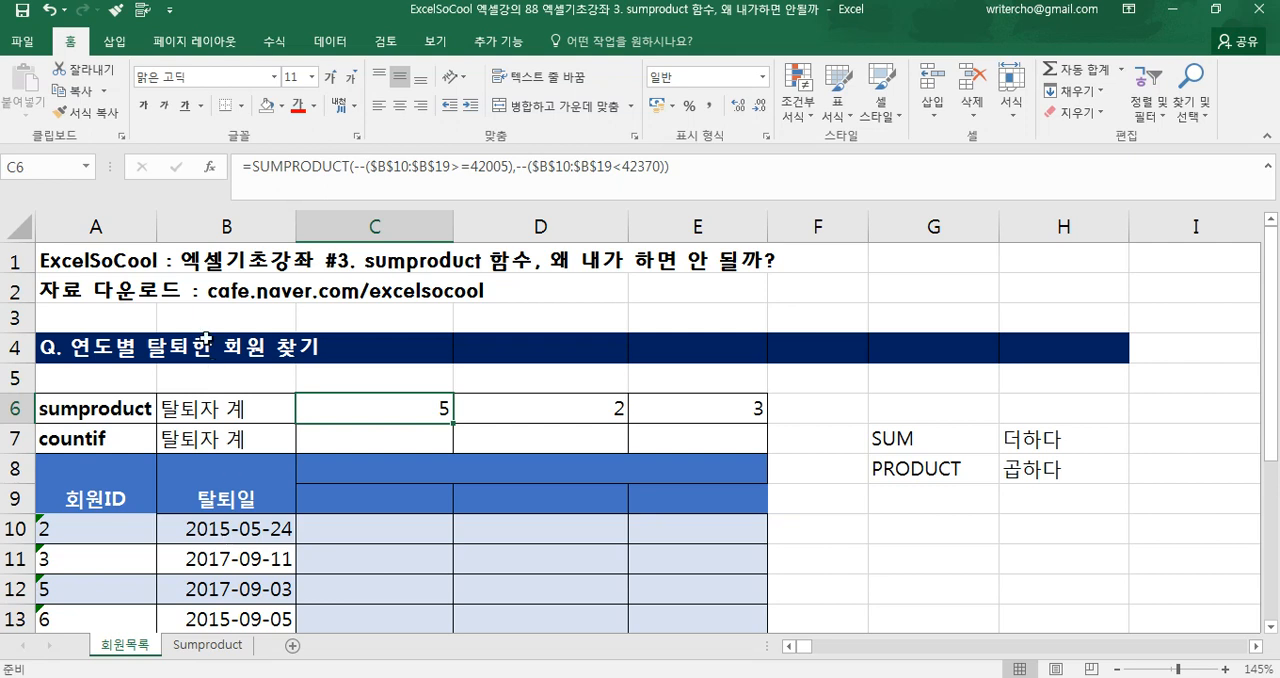
click(117, 262)
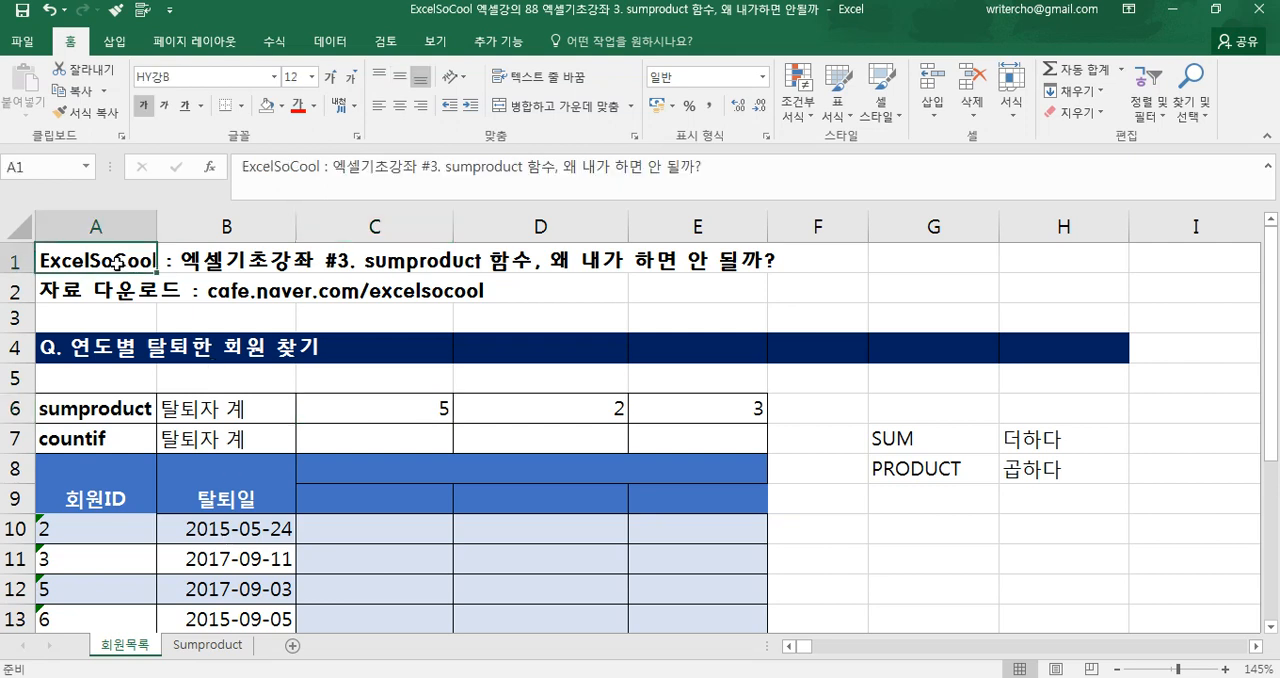